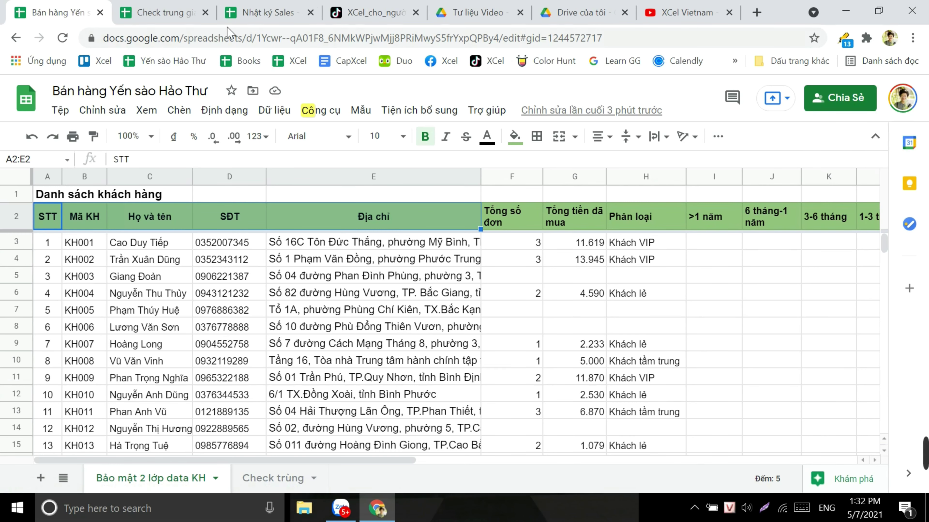
- Switch to the Nhật ký Sales spreadsheet and select cell C3 under SĐT
click(267, 14)
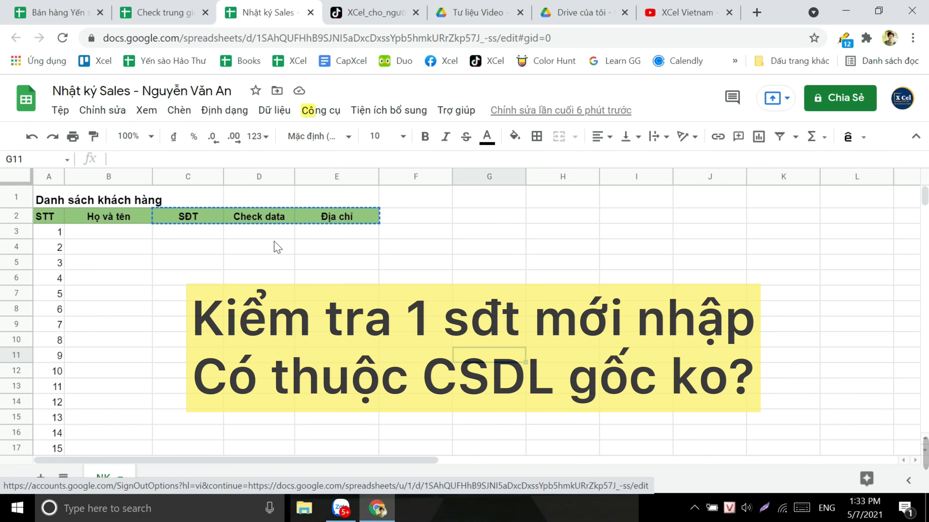
click(190, 231)
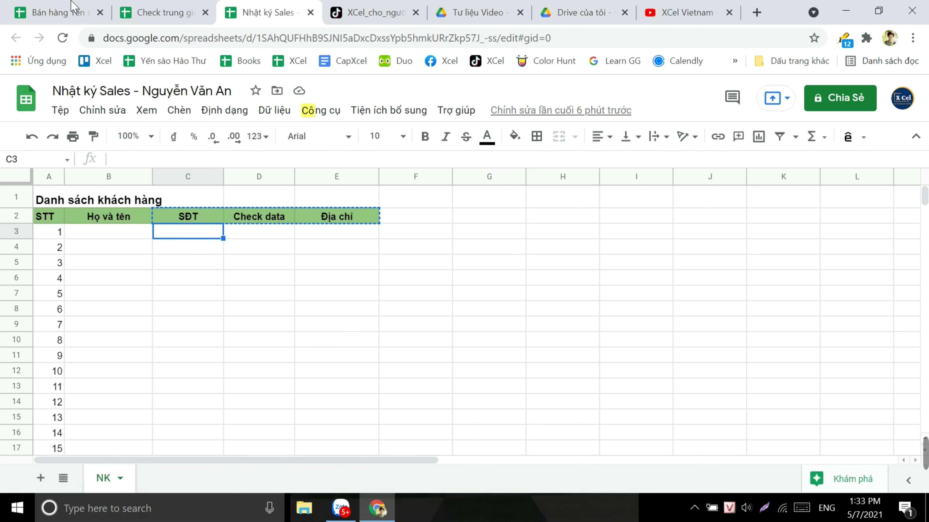
click(72, 11)
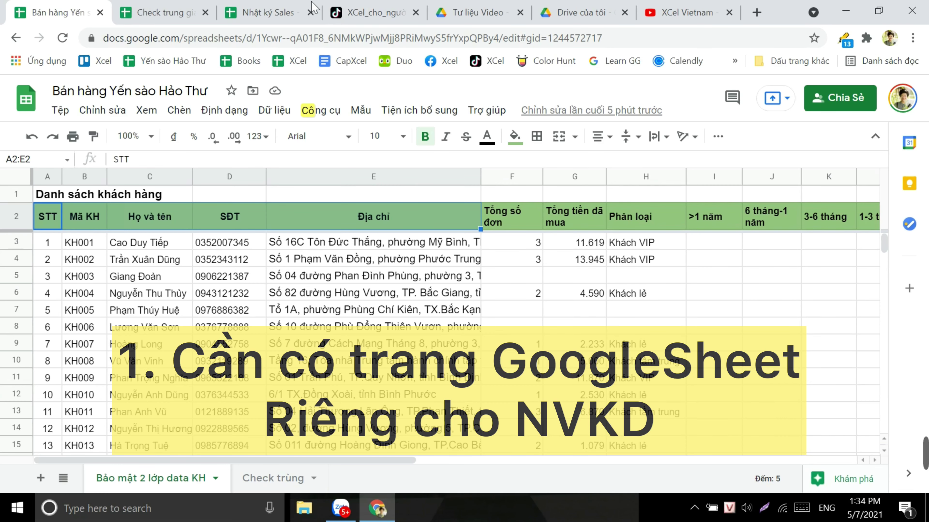
click(269, 15)
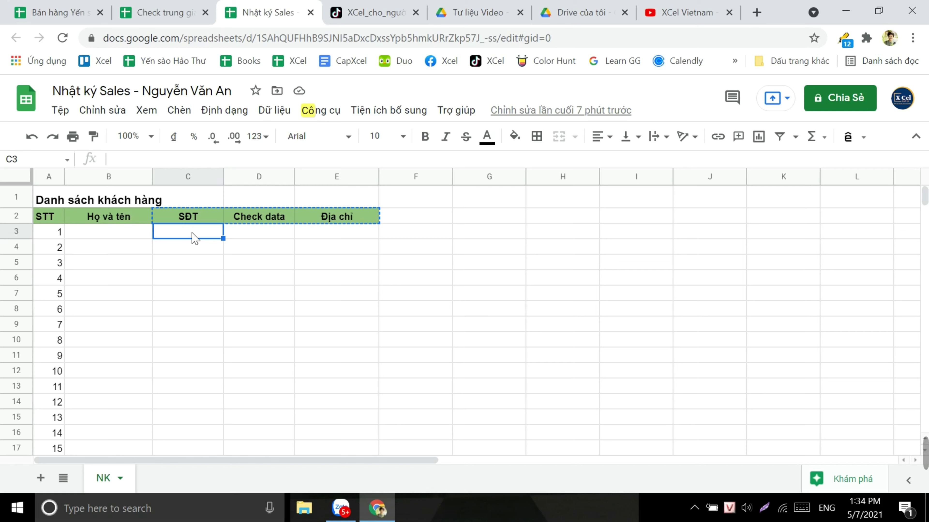
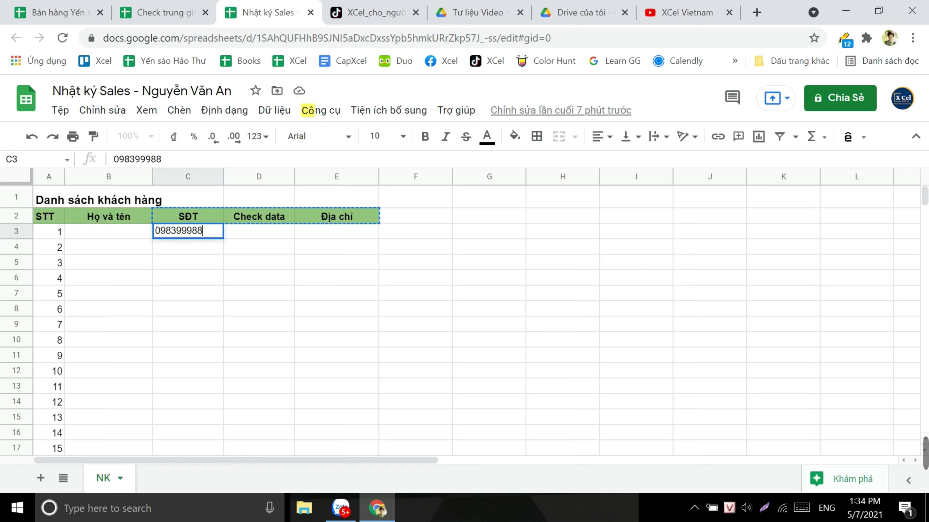
- Enter the contact's phone number in C3 as text with a leading apostrophe, then select column C
key(Home)
text(')
key(Return)
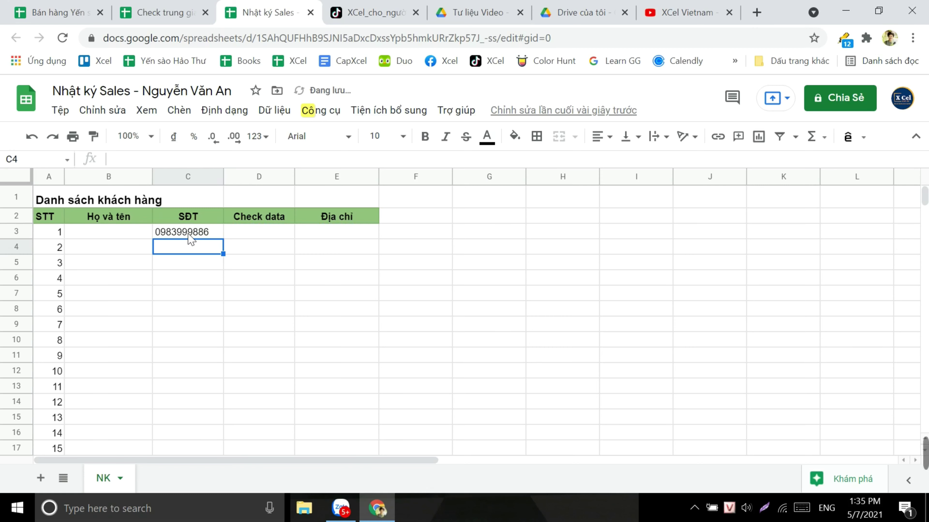
click(197, 234)
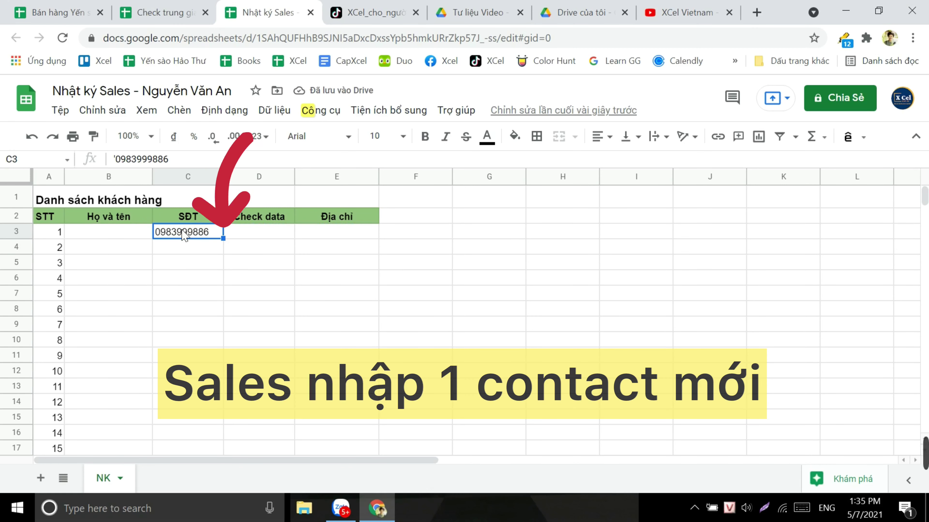
click(259, 277)
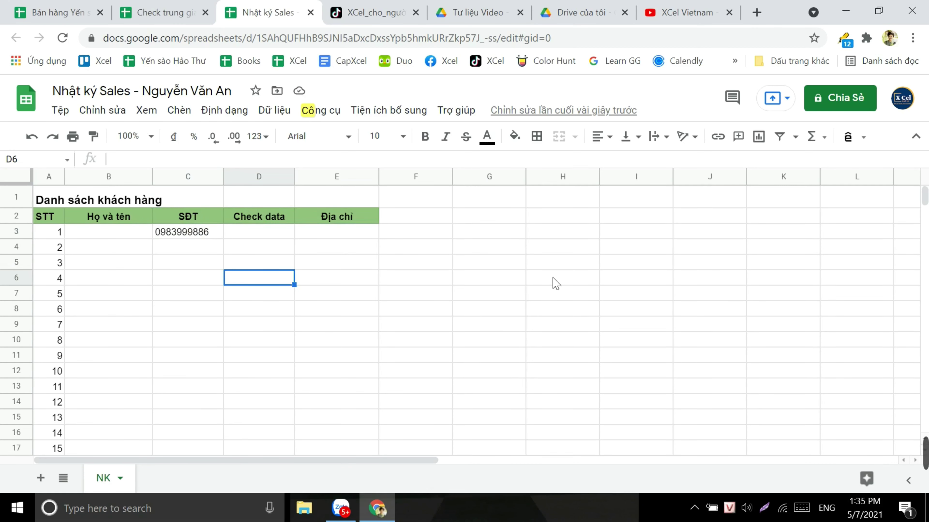
click(188, 179)
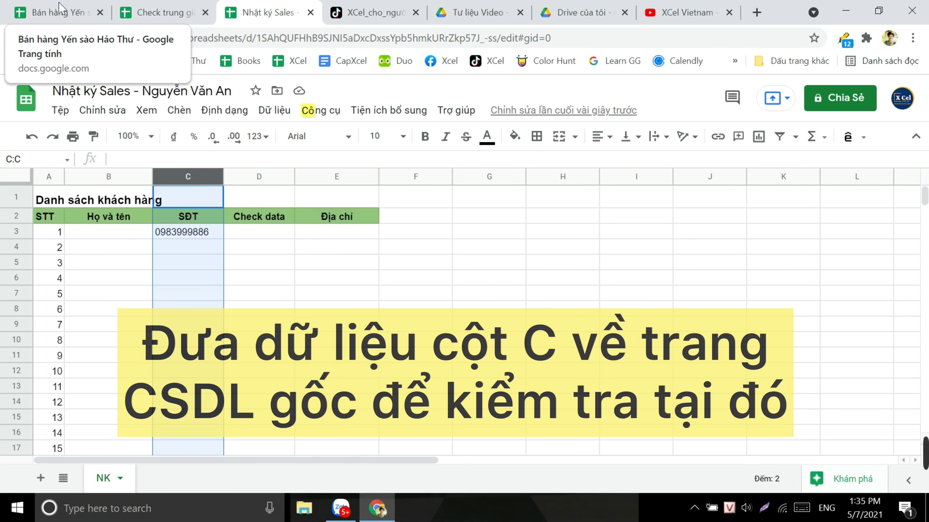
- On Check trùng, start an IMPORTRANGE formula in B3 using the Nhật ký Sales URL
click(60, 14)
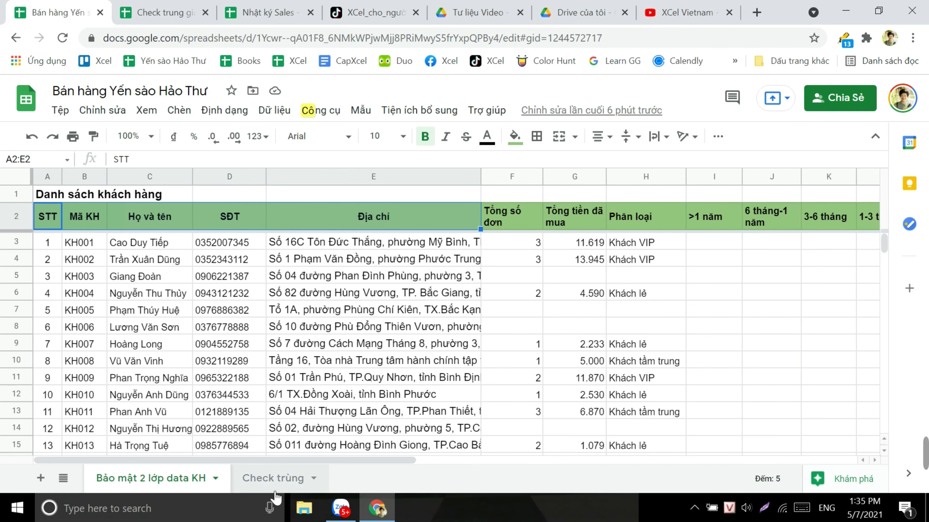
click(272, 479)
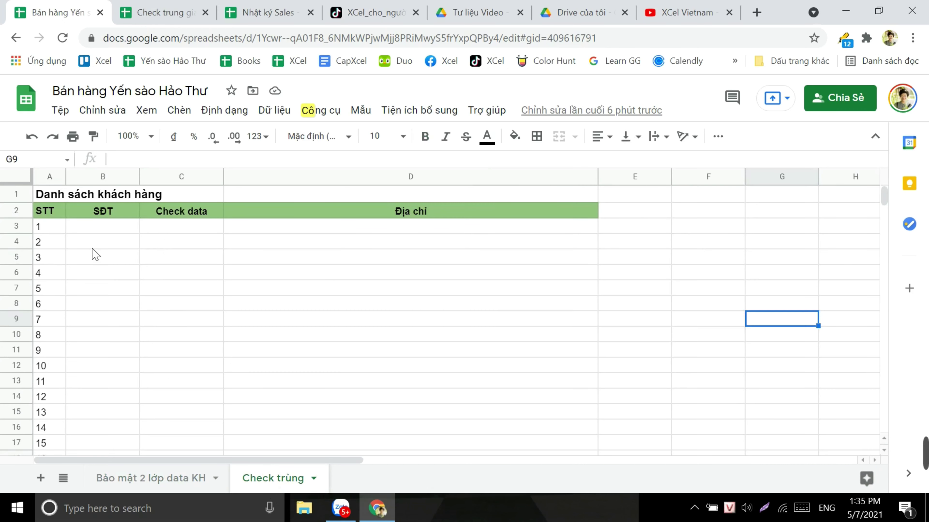
click(109, 230)
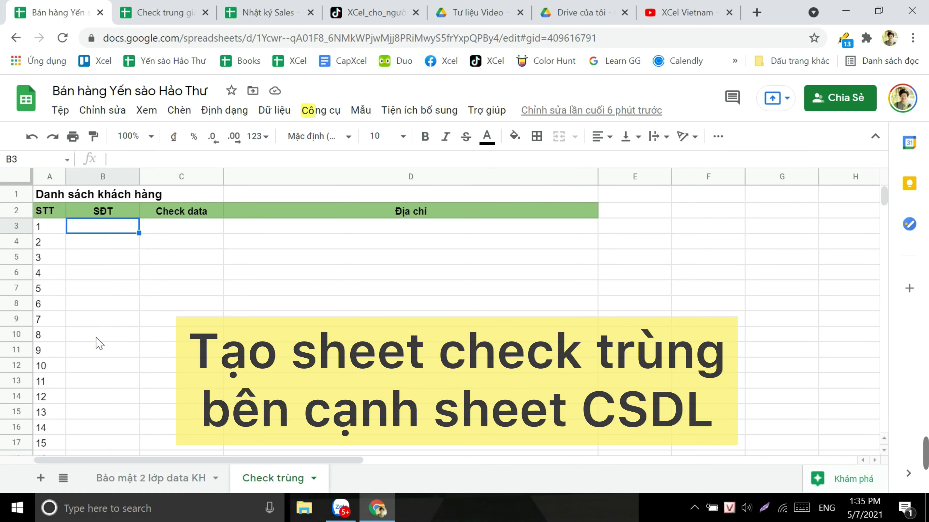
text(=import)
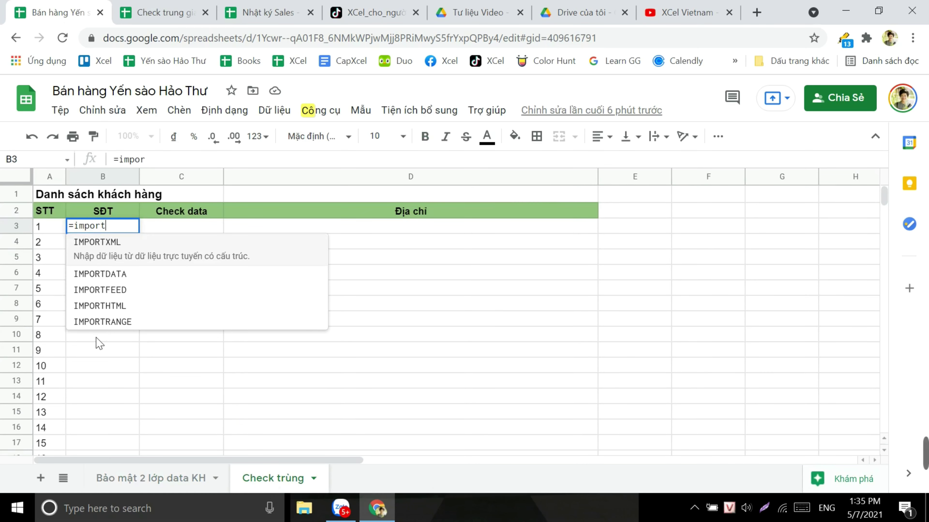
text(range()
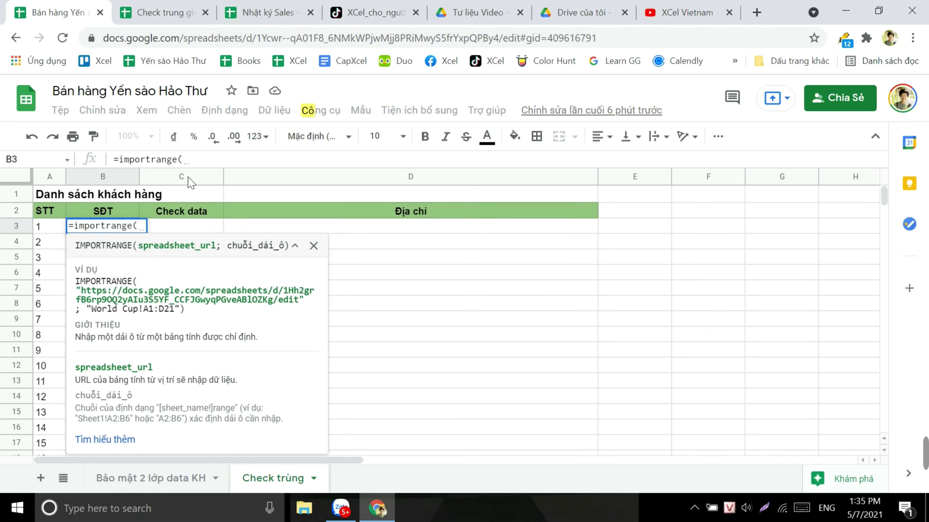
click(267, 14)
click(158, 36)
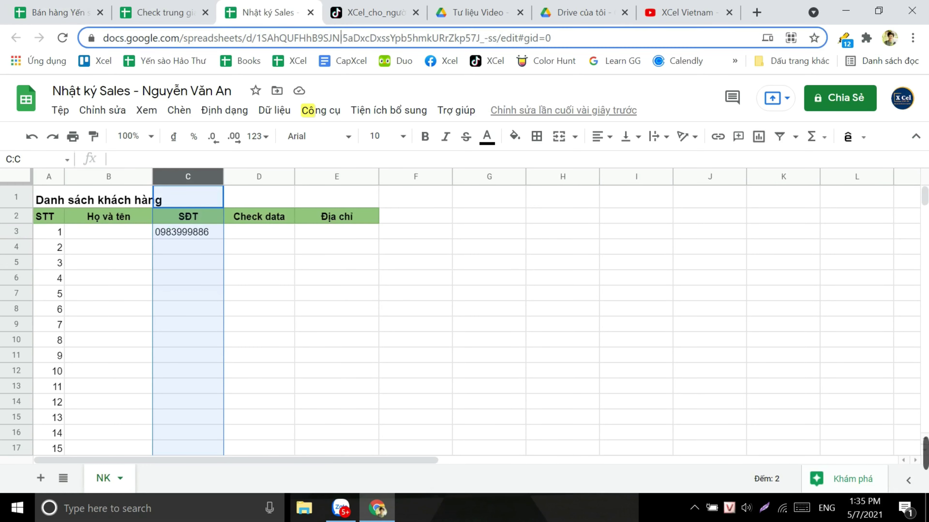
click(65, 16)
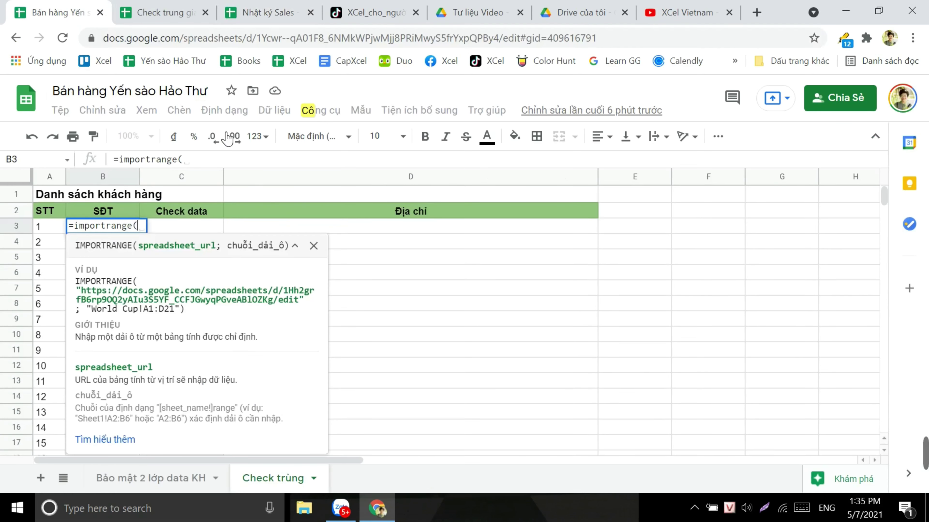
text(")
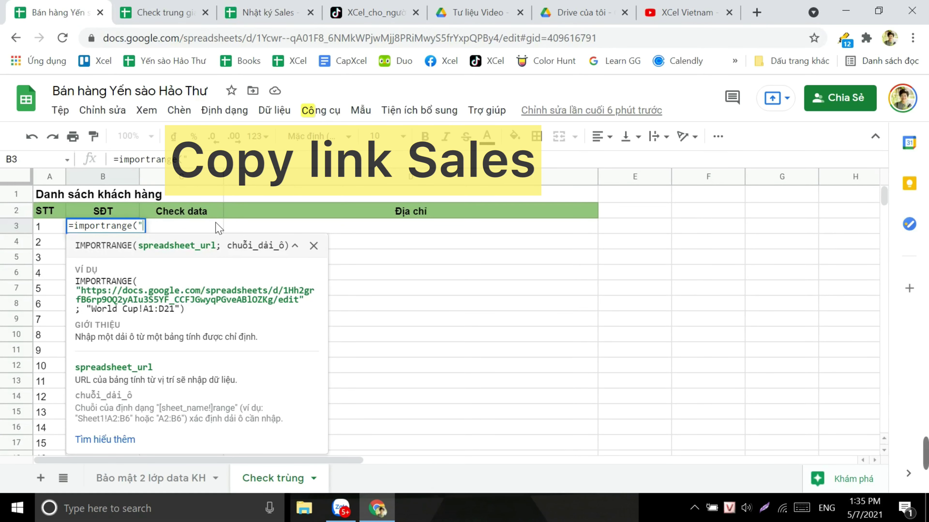
text(")
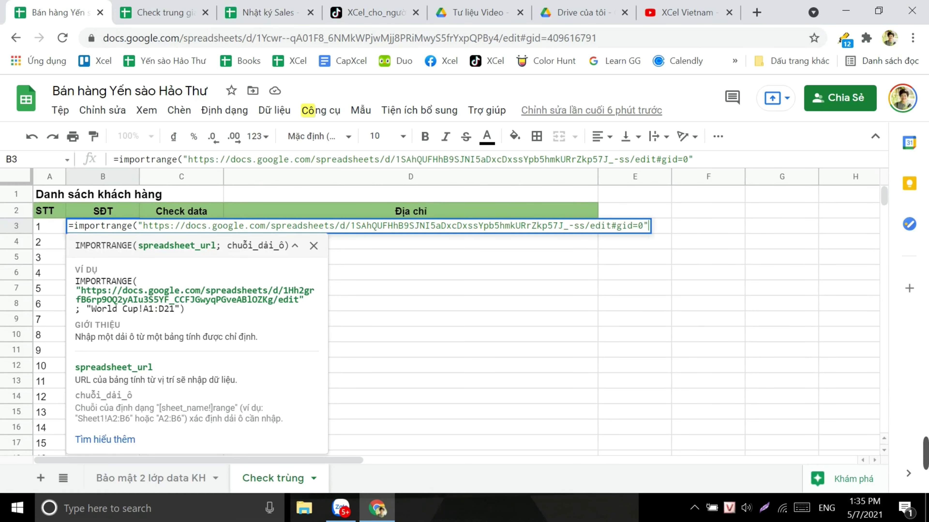
text(;")
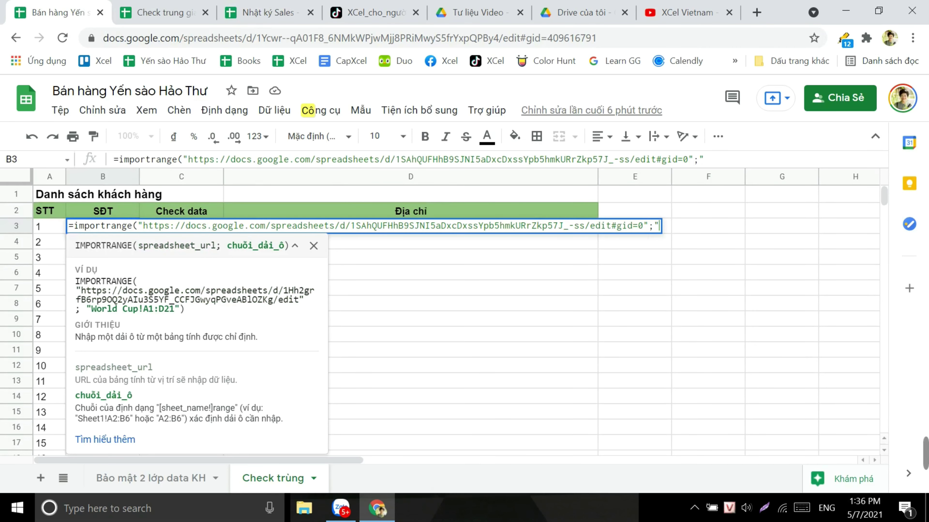
- Finish the B3 formula with the range "NK!C3:C1000" and enter it
click(268, 13)
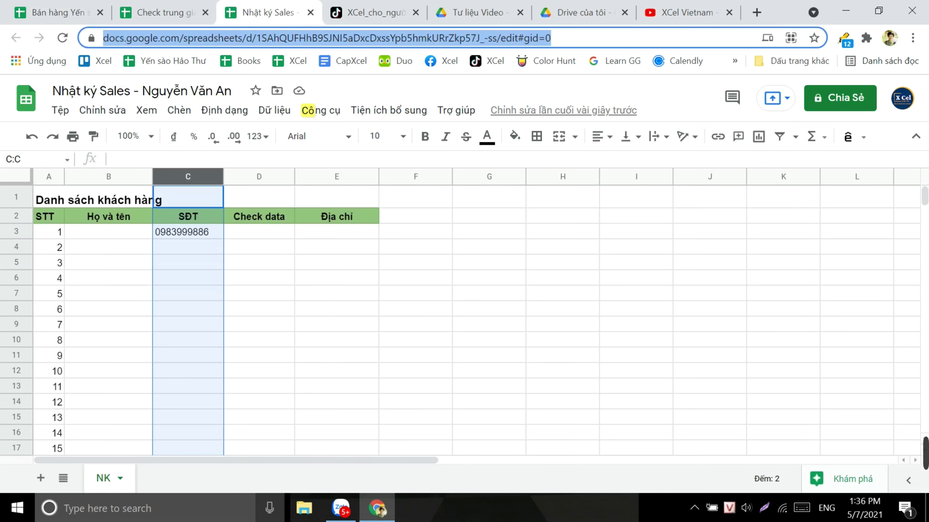
double_click(103, 478)
key(ctrl+c)
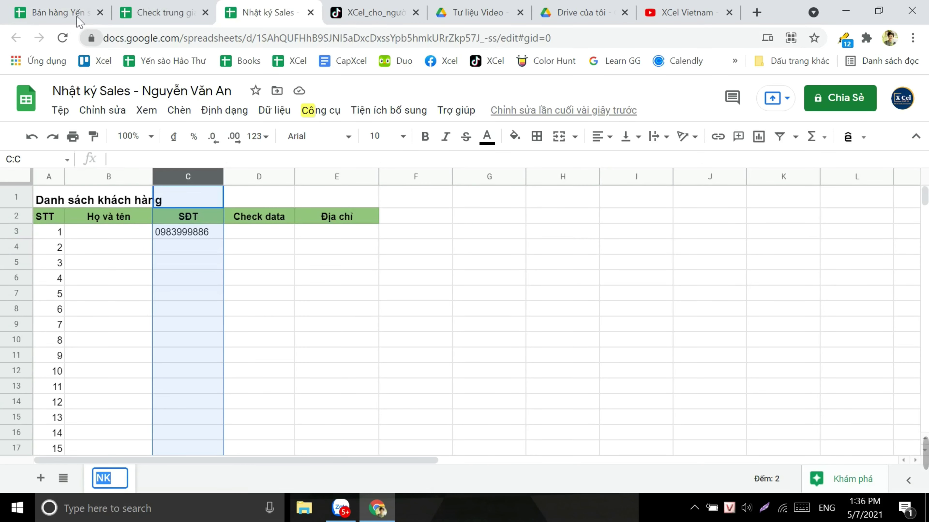
click(58, 12)
key(ctrl+v)
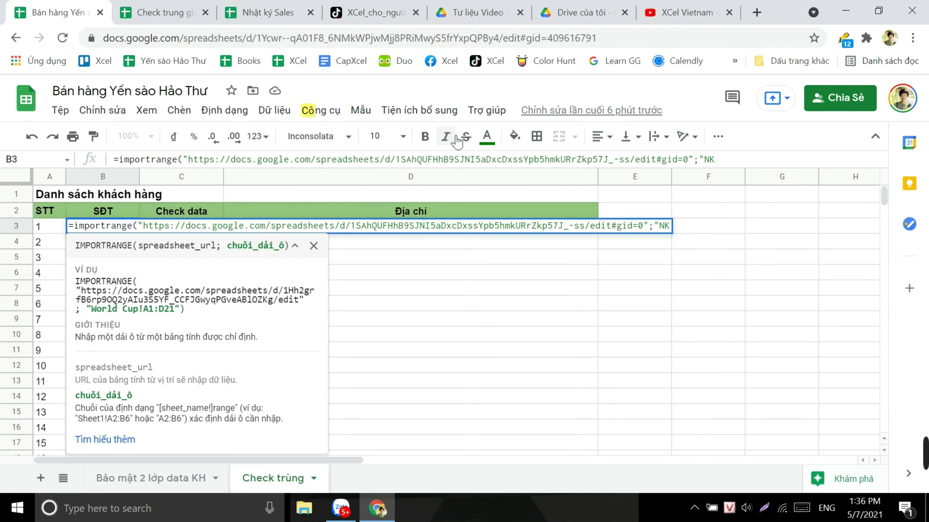
text(!)
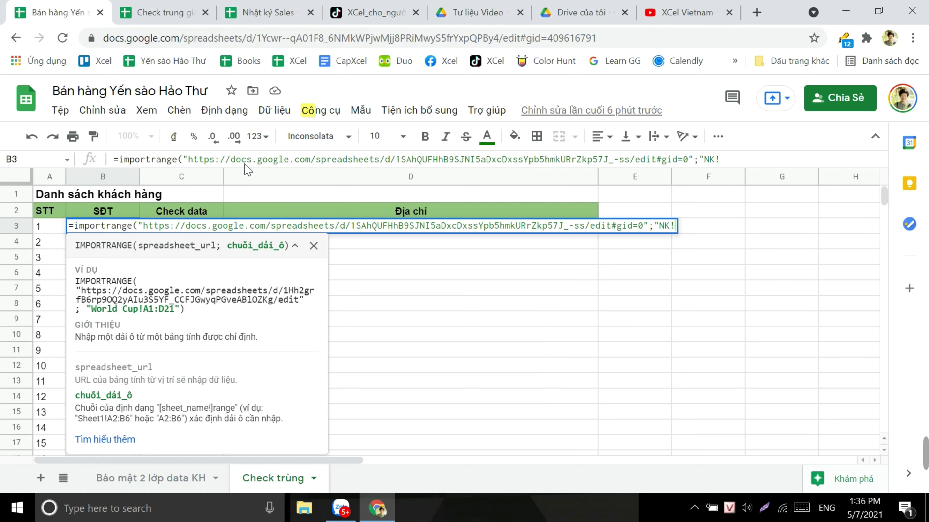
click(257, 12)
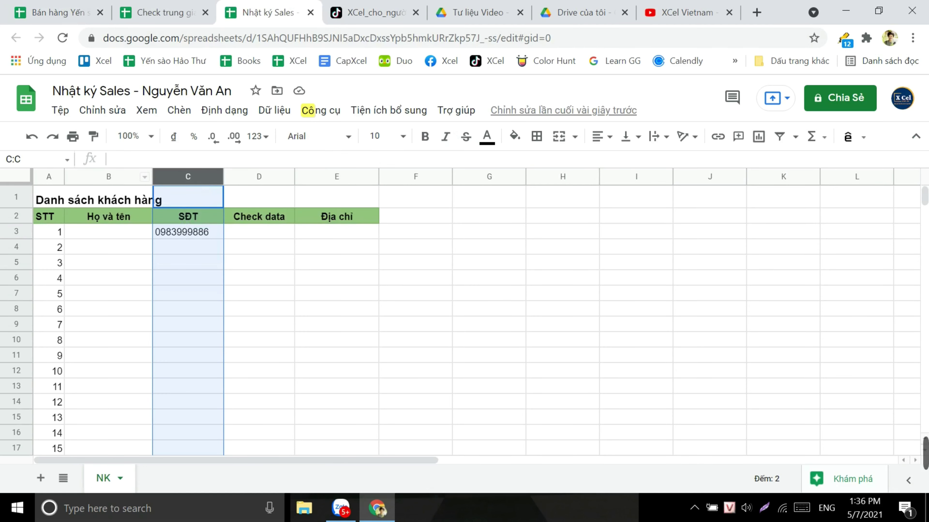
click(43, 10)
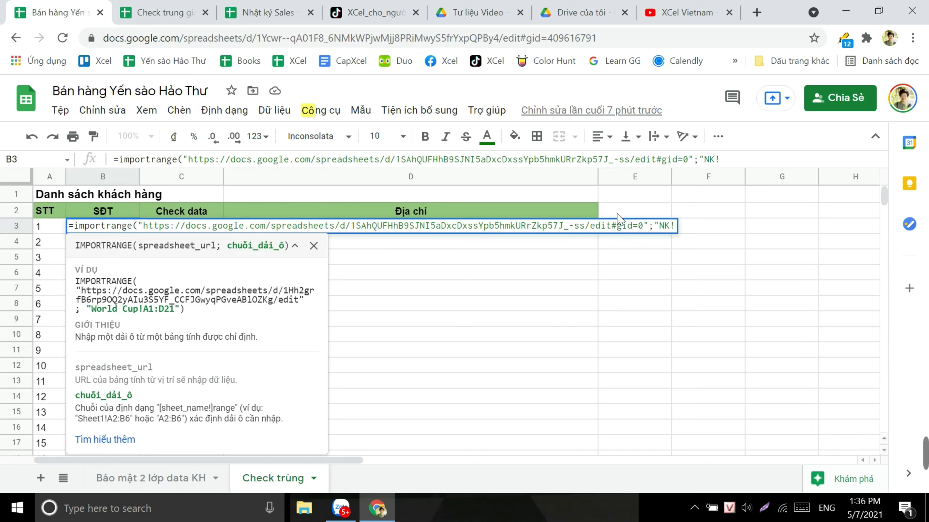
text(C3:C)
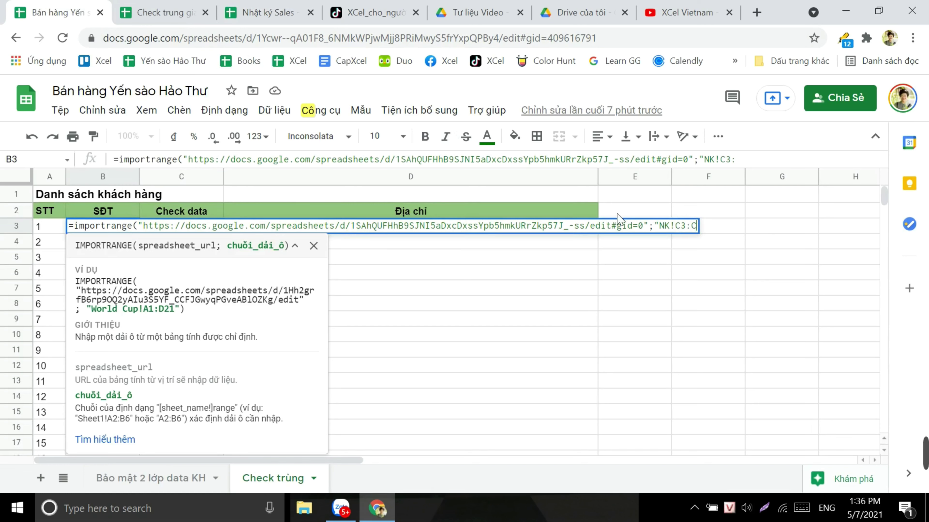
text(1000")
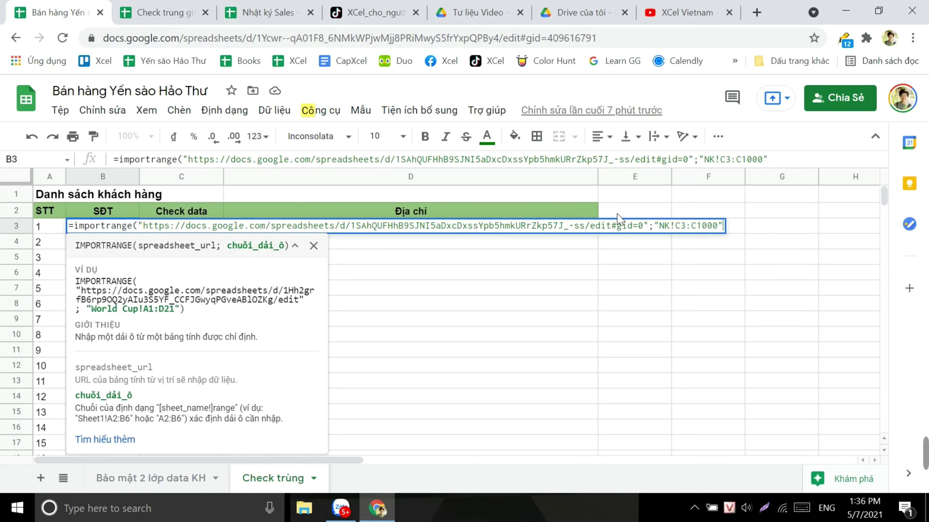
text())
key(Return)
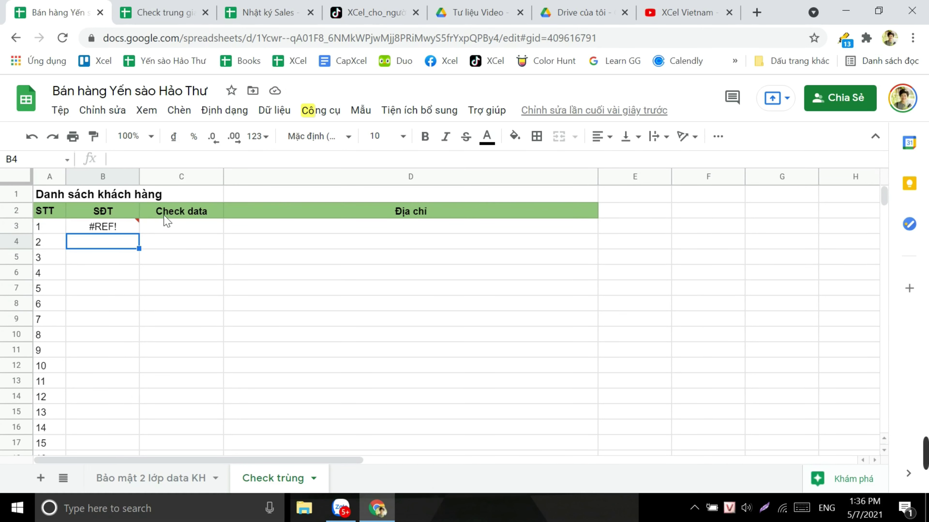
mouse_move(109, 227)
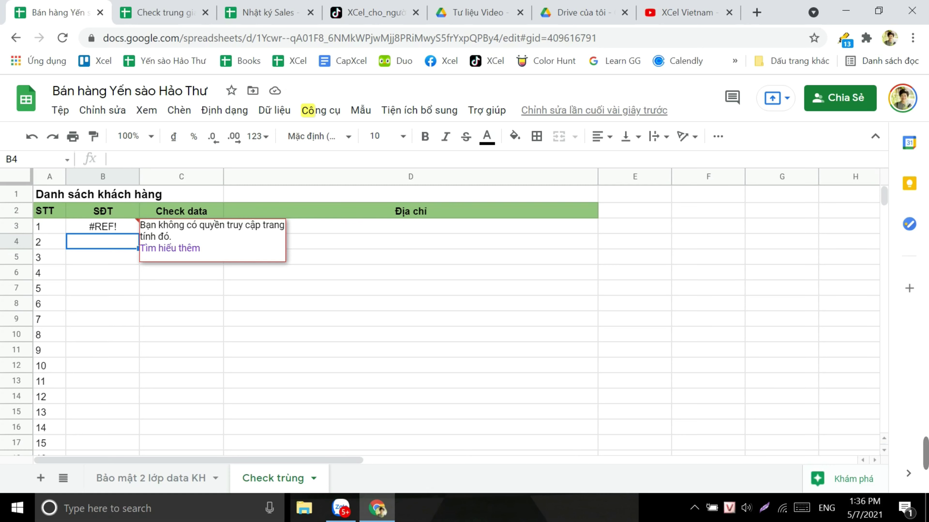
- Reload Nhật ký Sales under another signed-in account and check its owner
click(268, 13)
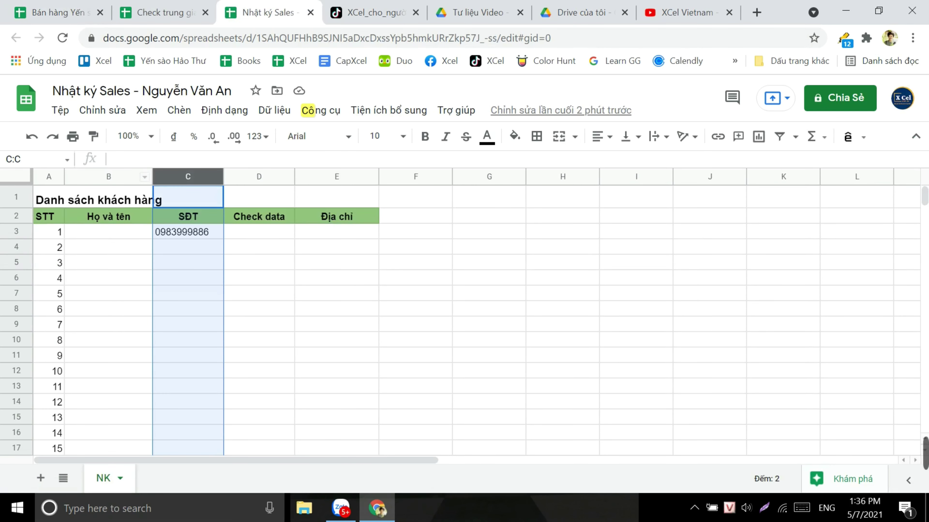
click(400, 37)
key(Return)
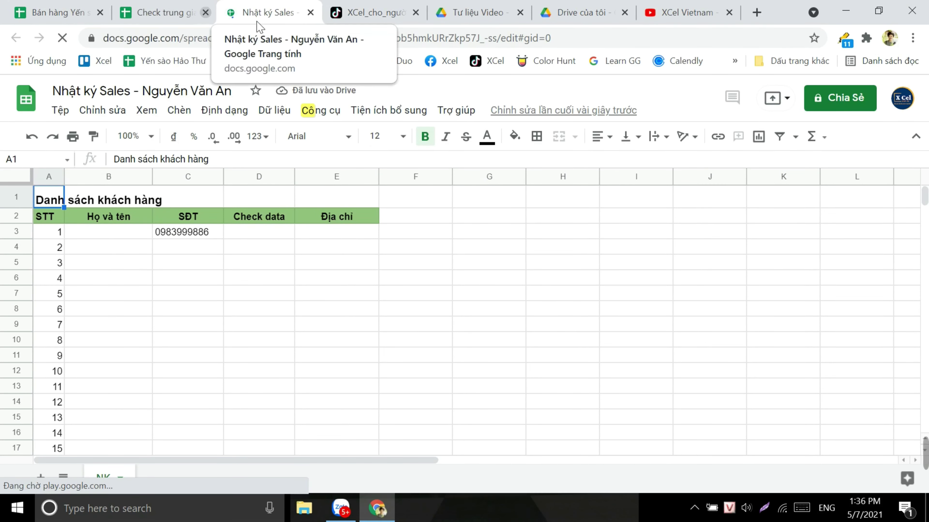
click(913, 104)
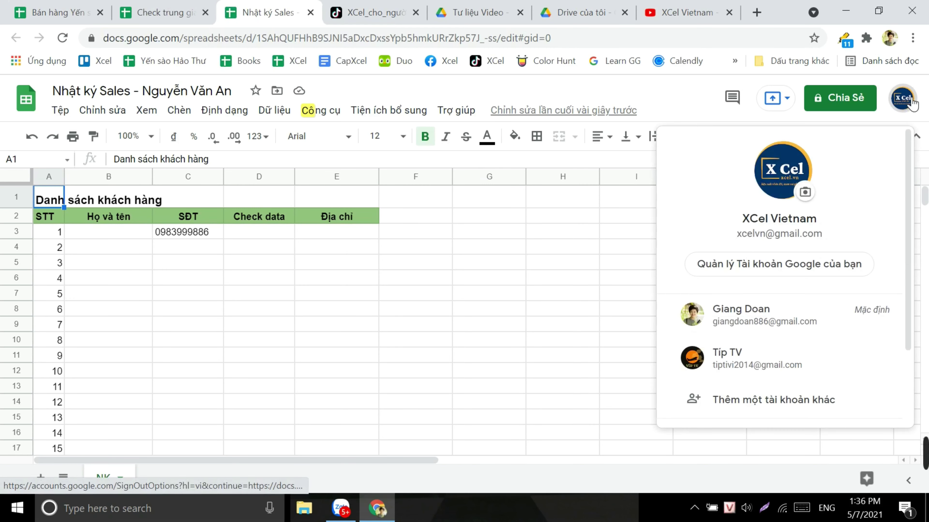
- Share Nhật ký Sales with the collaborator's account as Người chỉnh sửa (editor)
click(844, 99)
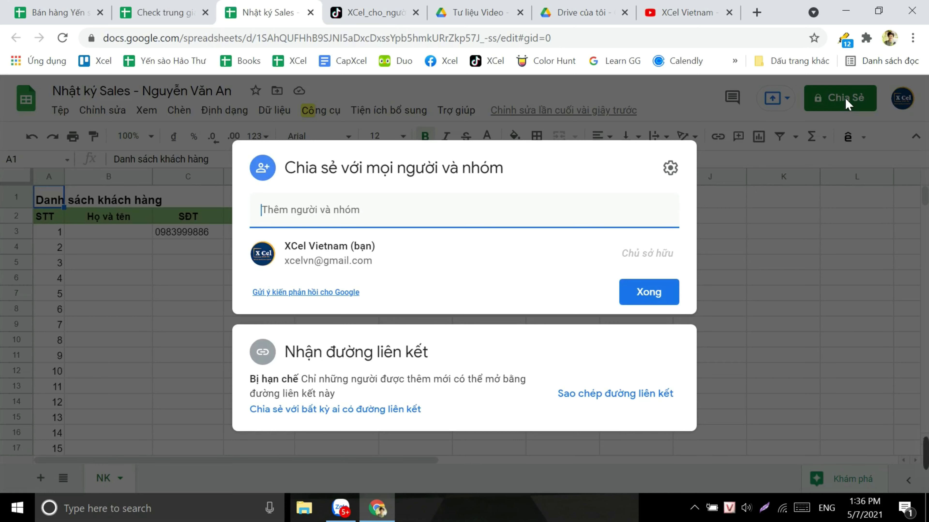
text(giang)
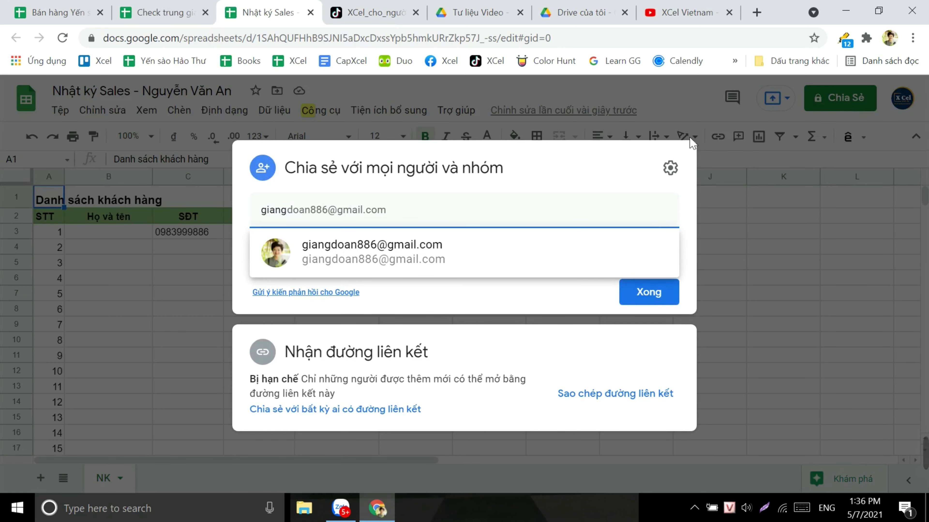
click(371, 256)
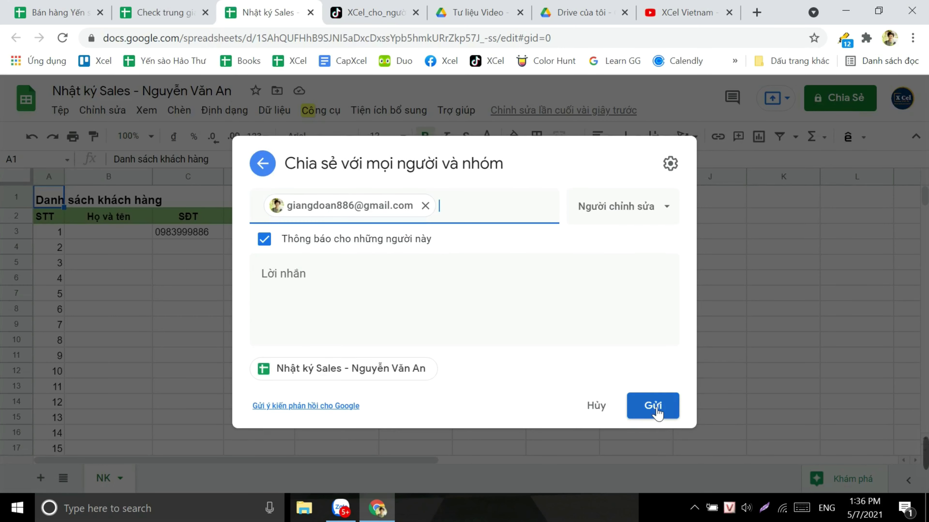
click(656, 408)
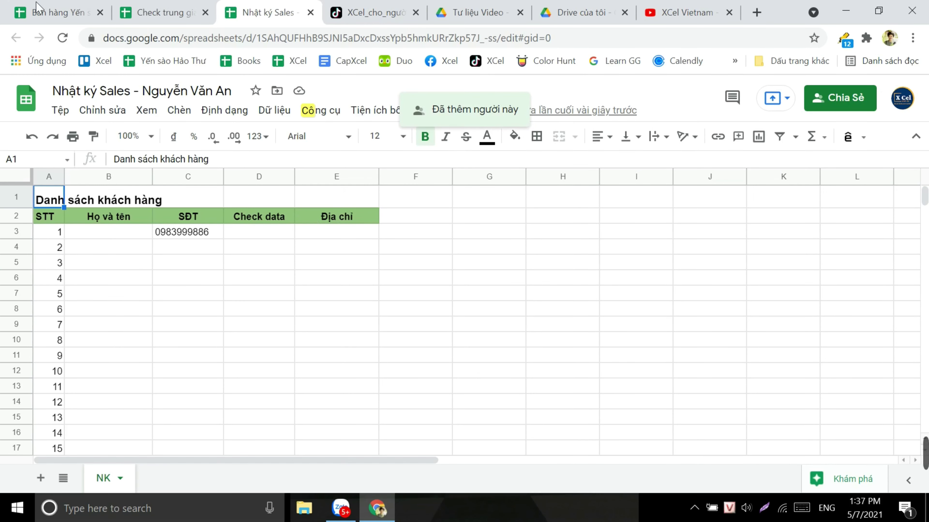
click(59, 11)
- Grant access on B3's #REF! error so the phone number imports, then select C3
click(124, 231)
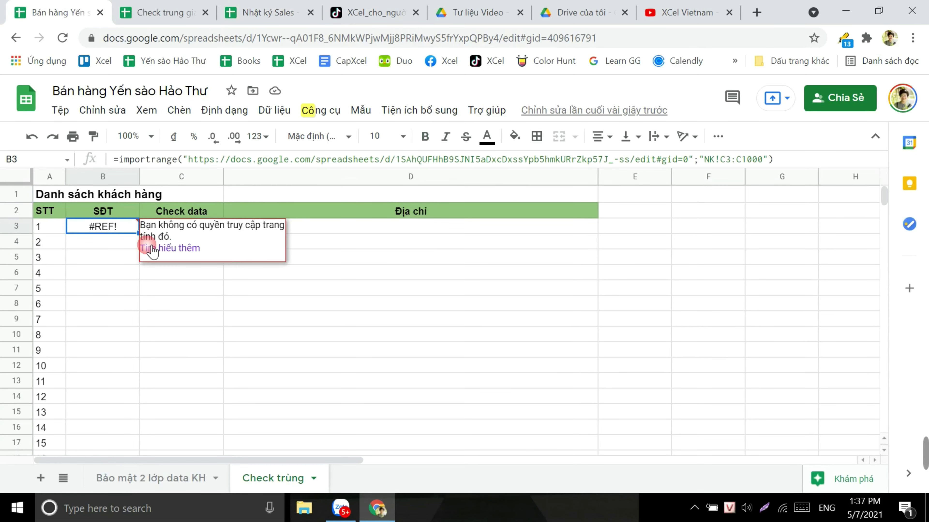
click(163, 248)
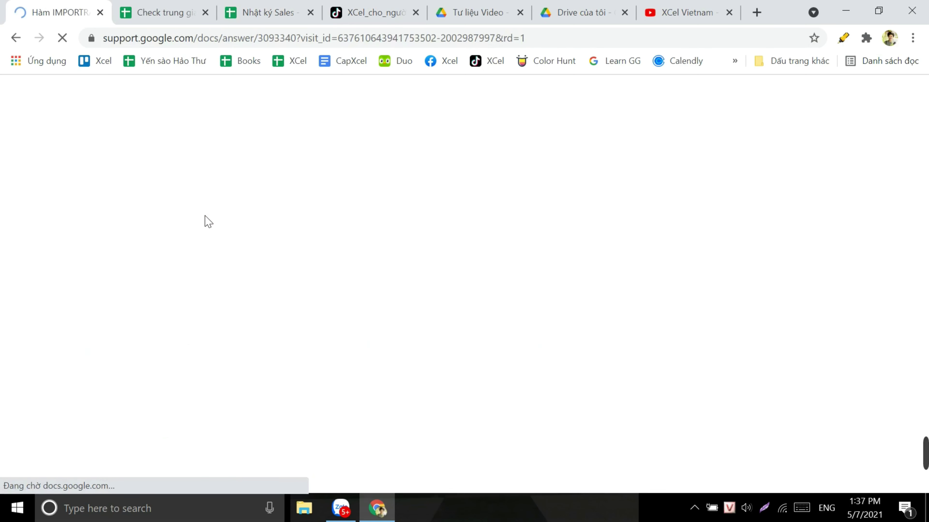
click(15, 38)
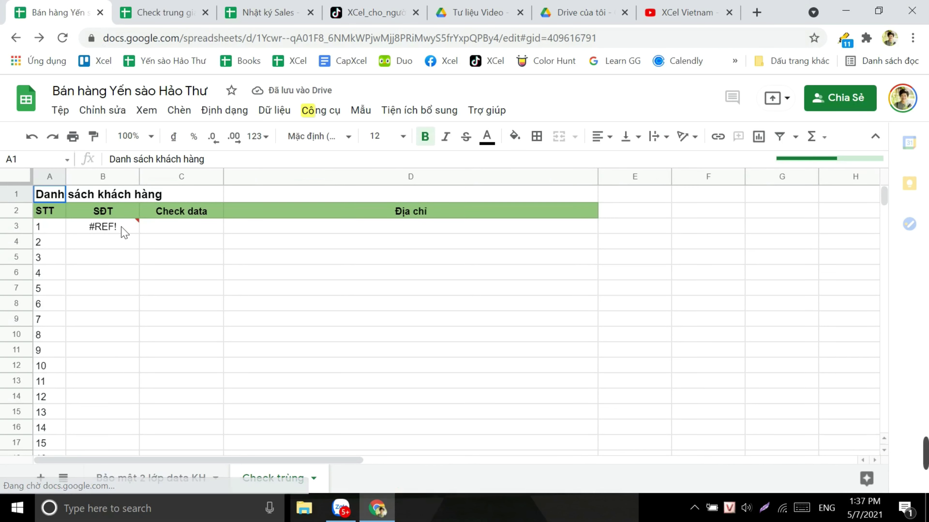
mouse_move(103, 226)
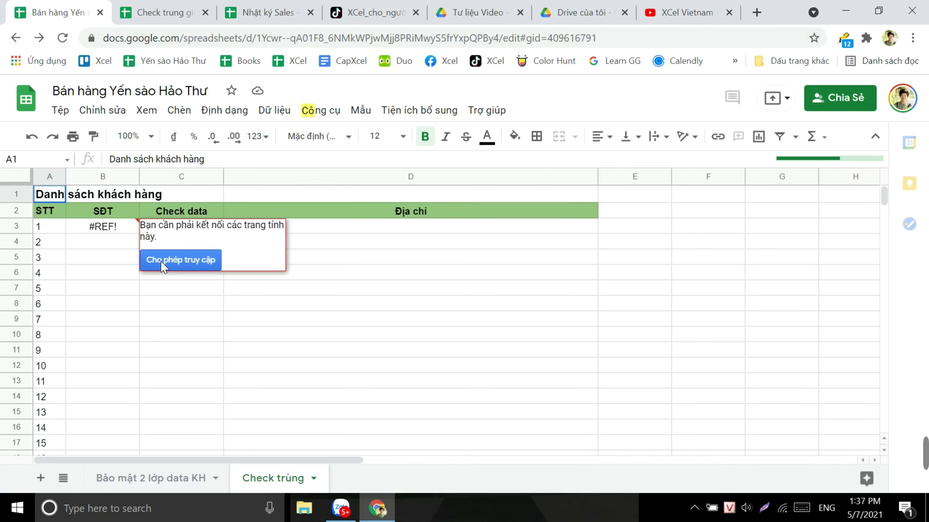
click(160, 260)
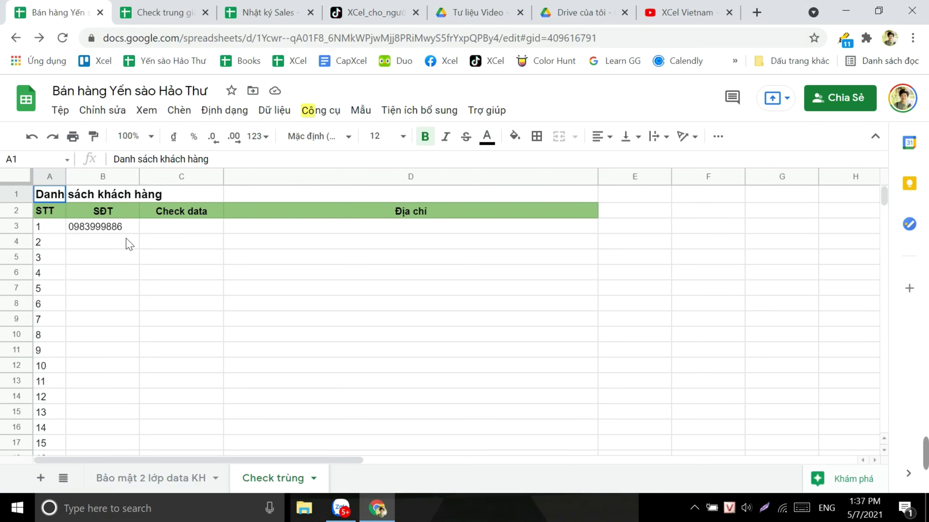
click(127, 484)
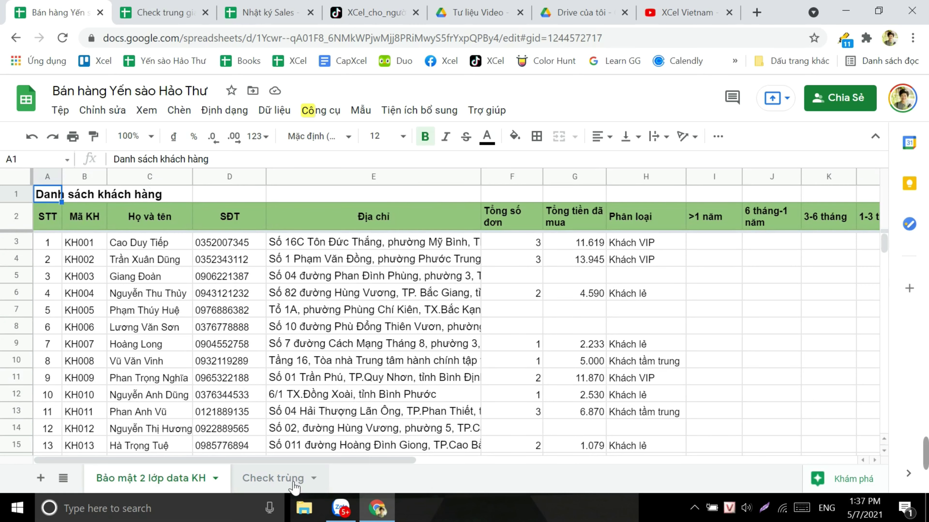
click(294, 479)
click(203, 226)
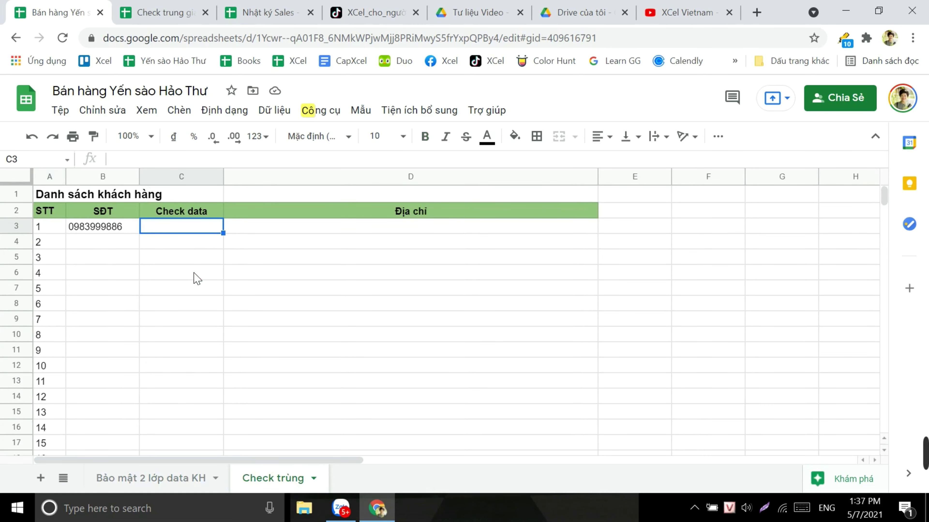
- In C3 enter =IF(COUNTIF('Bảo mật 2 lớp data KH'!D:D;B3)>0;"KH cũ";"KH mới")
text(=)
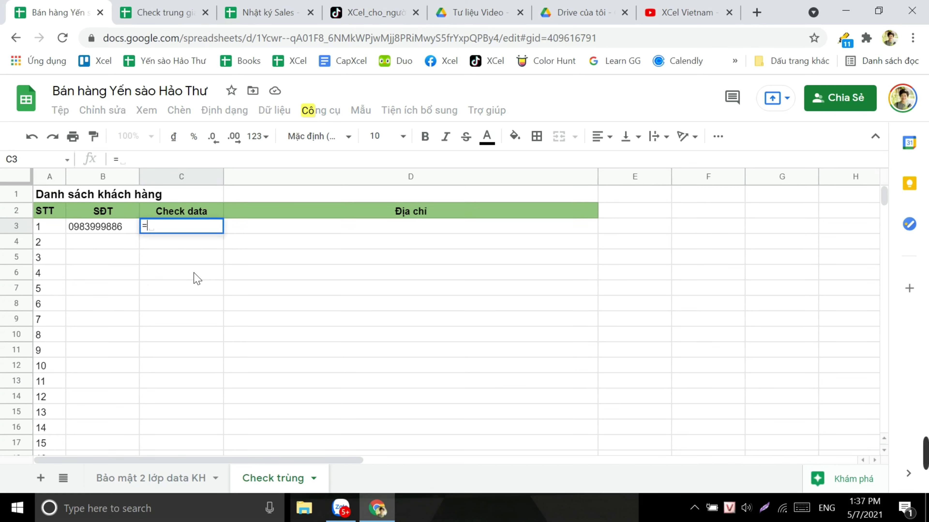
text(if(co)
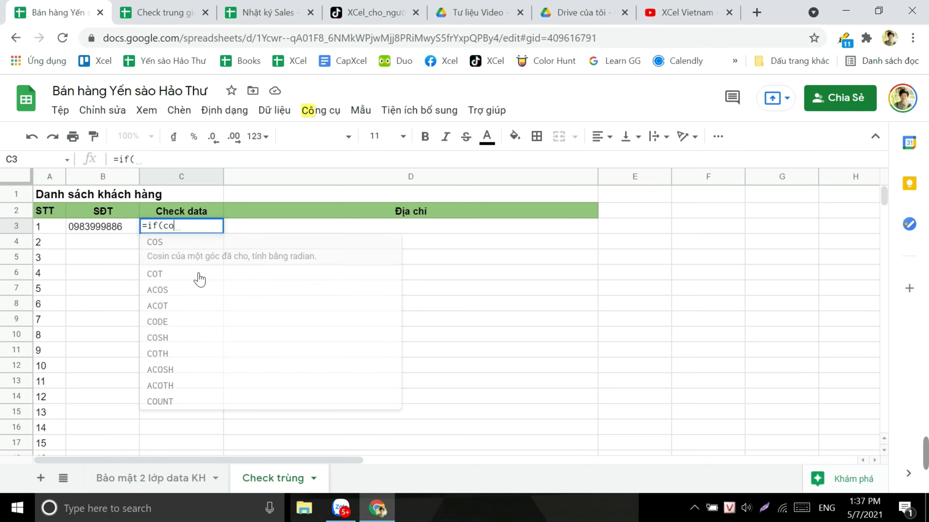
text(untif)
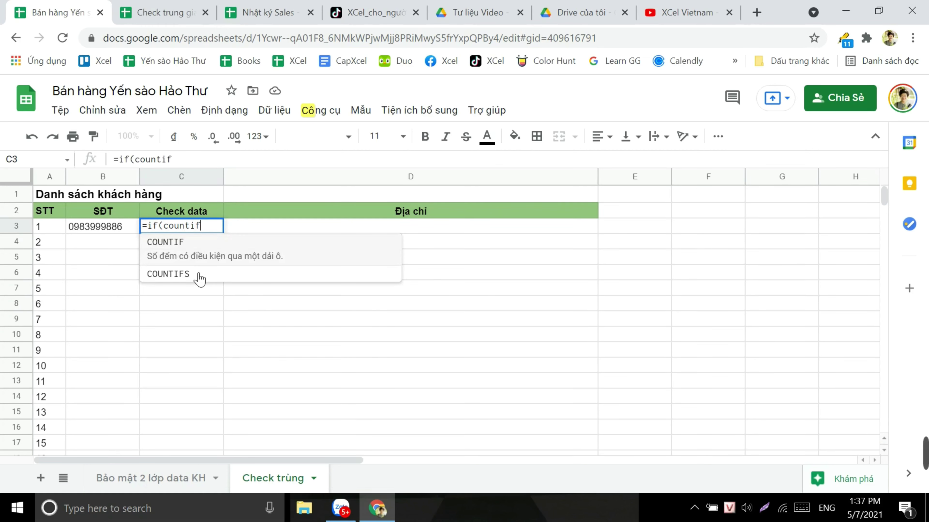
text(()
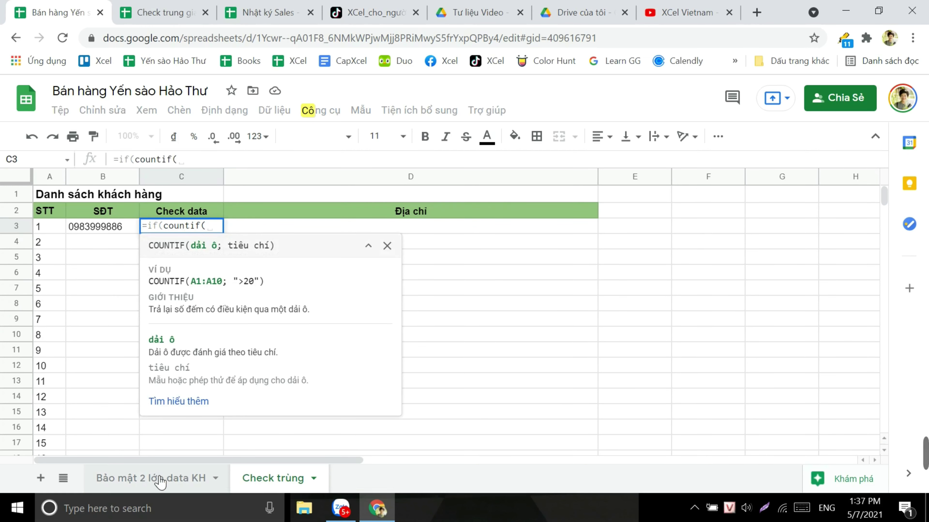
click(188, 478)
click(239, 179)
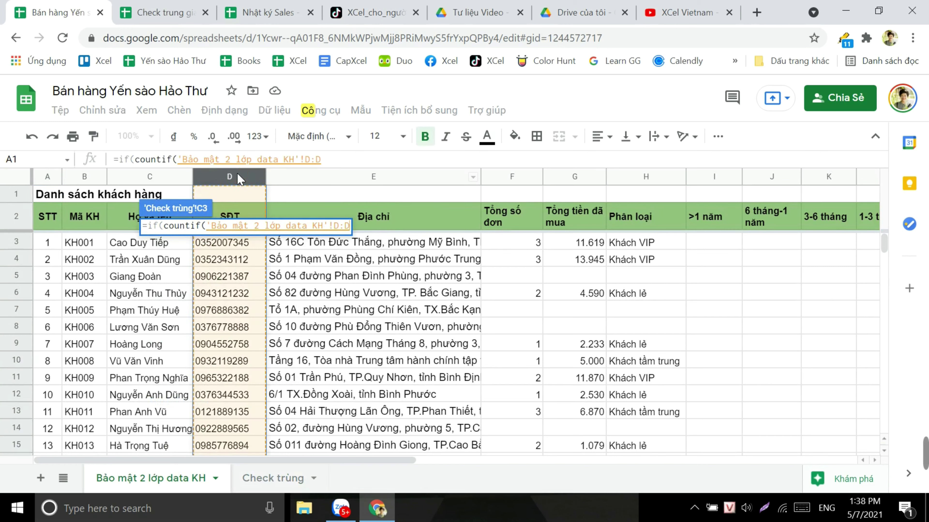
text(;)
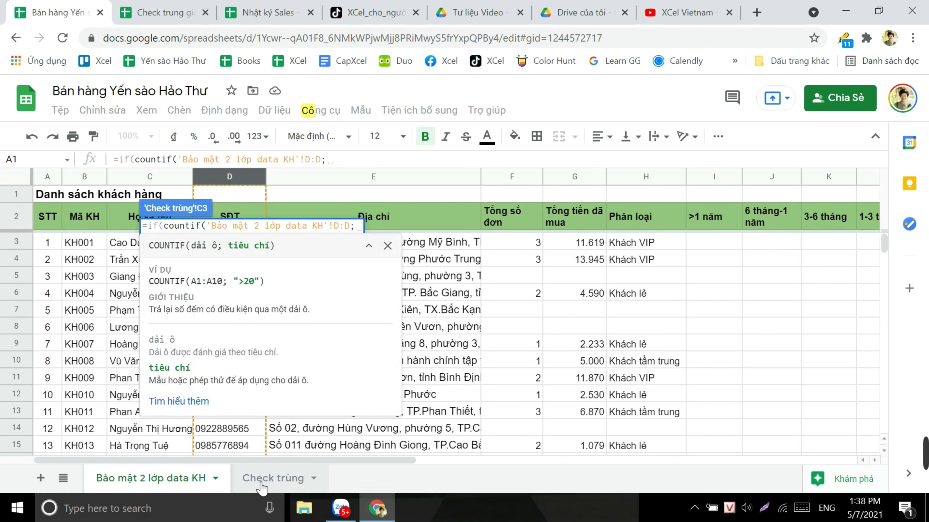
click(262, 478)
click(110, 227)
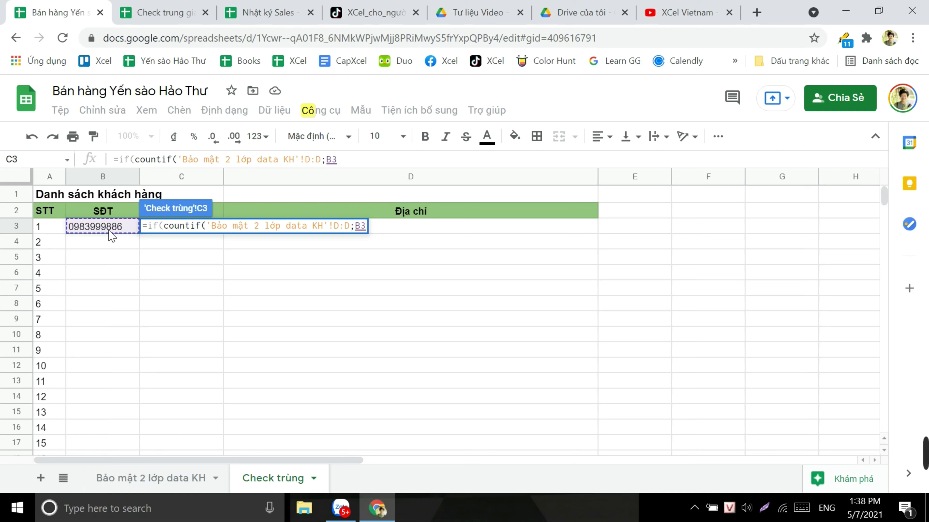
text()>0)
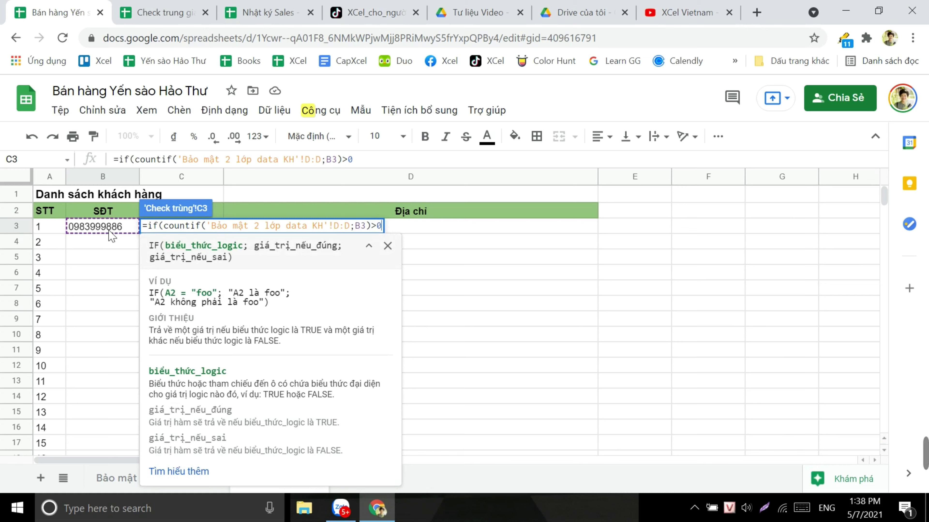
text(;")
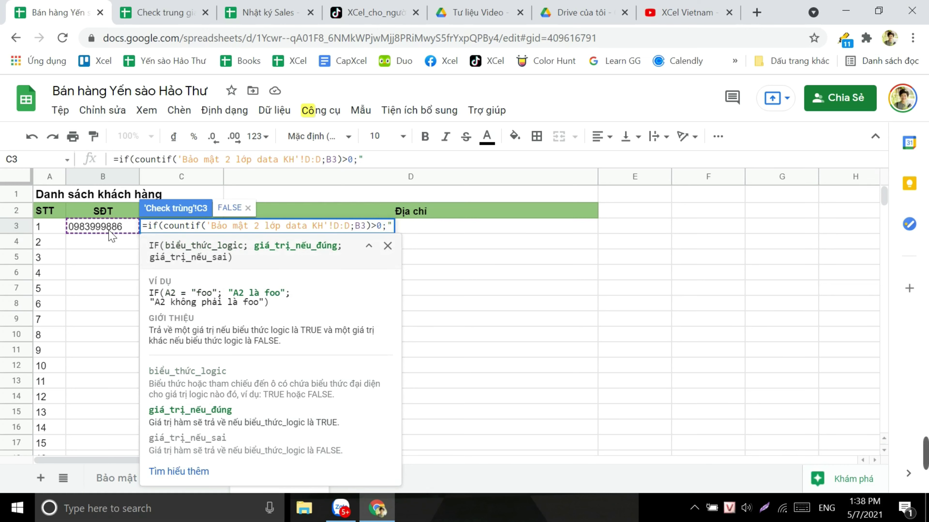
text(KH cũ";)
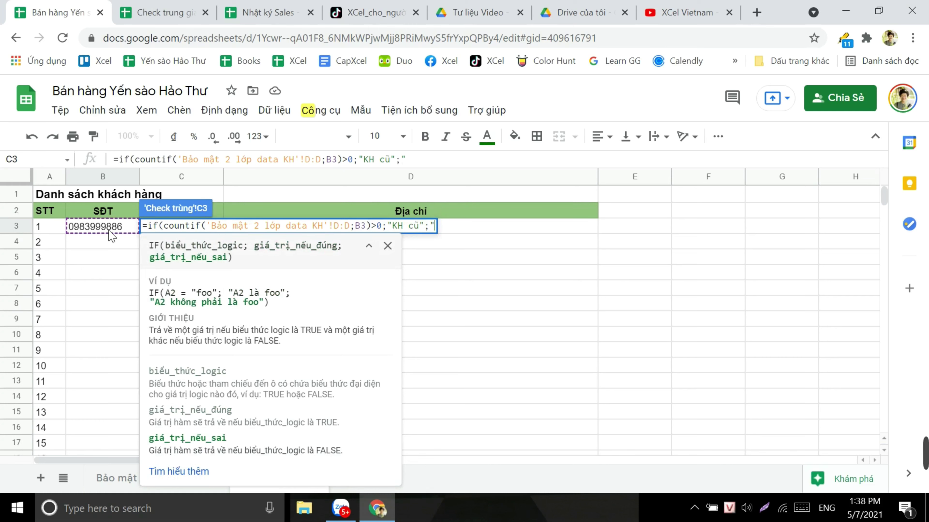
text("KH mới)
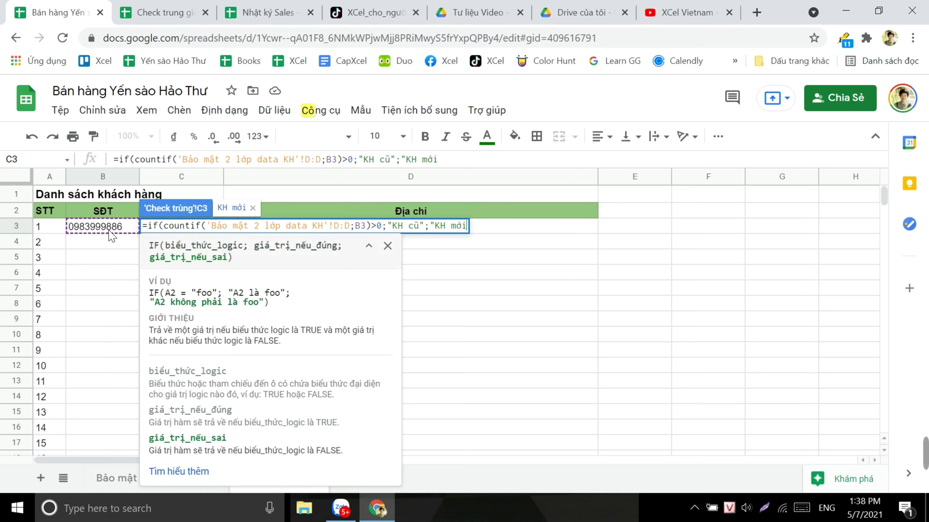
text("))
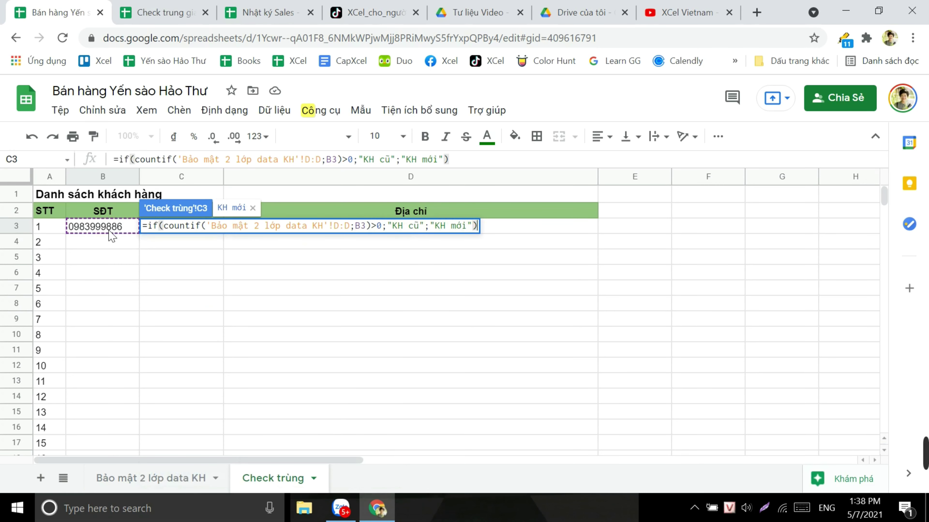
key(Return)
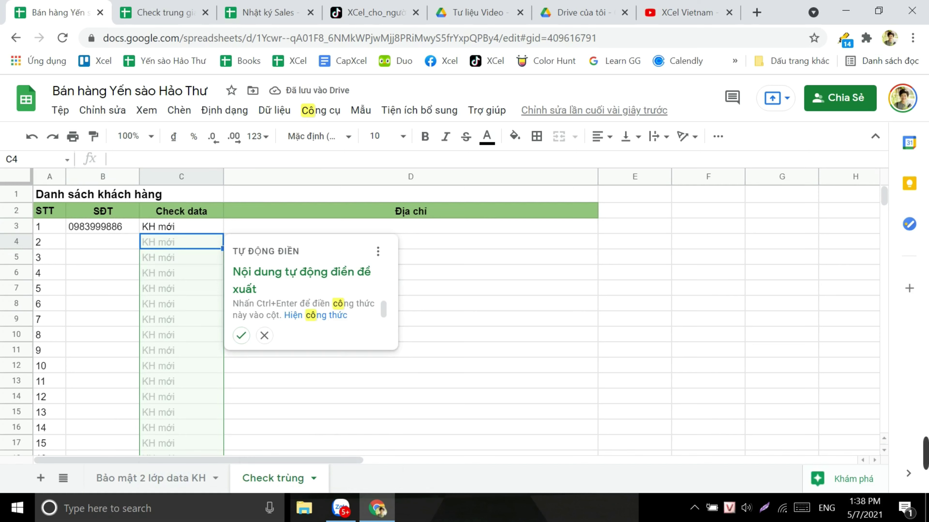
click(273, 336)
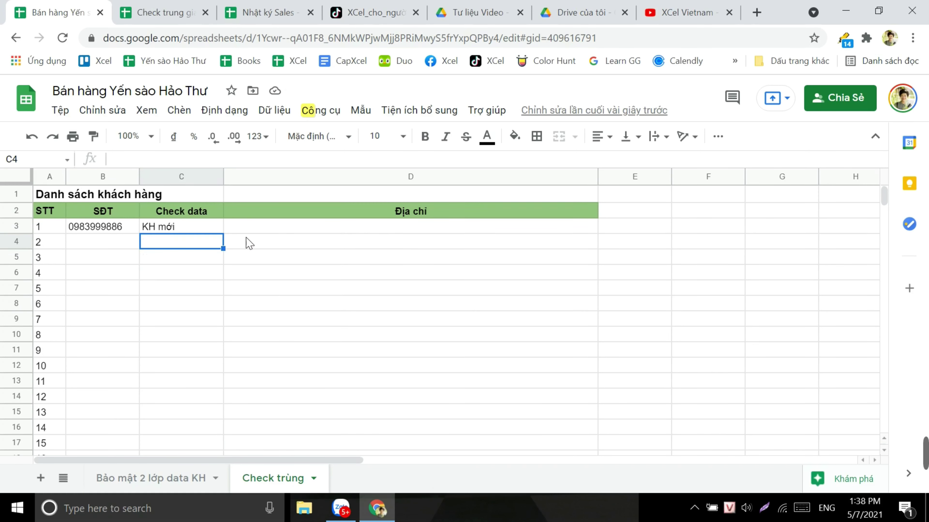
- In D3 enter =VLOOKUP(B3;'Bảo mật 2 lớp data KH'!$D:$E;2;0) to fetch the address
click(264, 232)
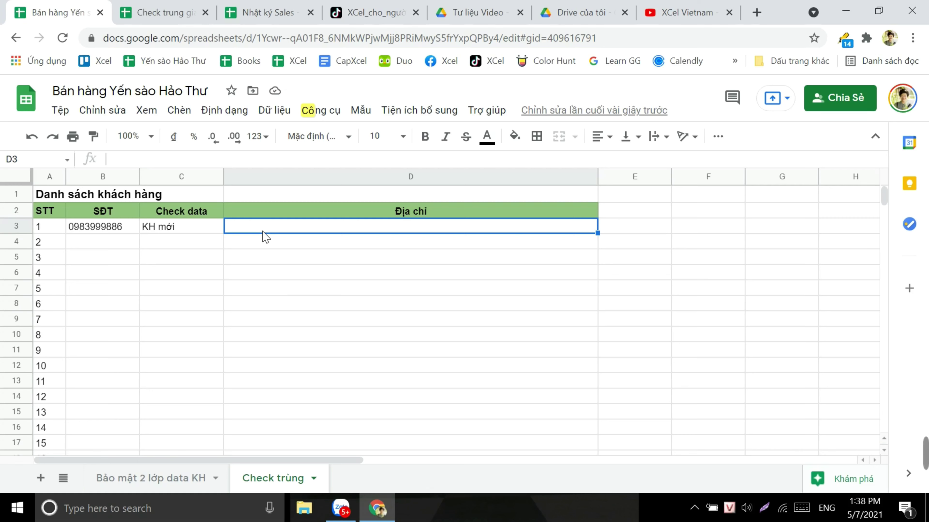
text(=)
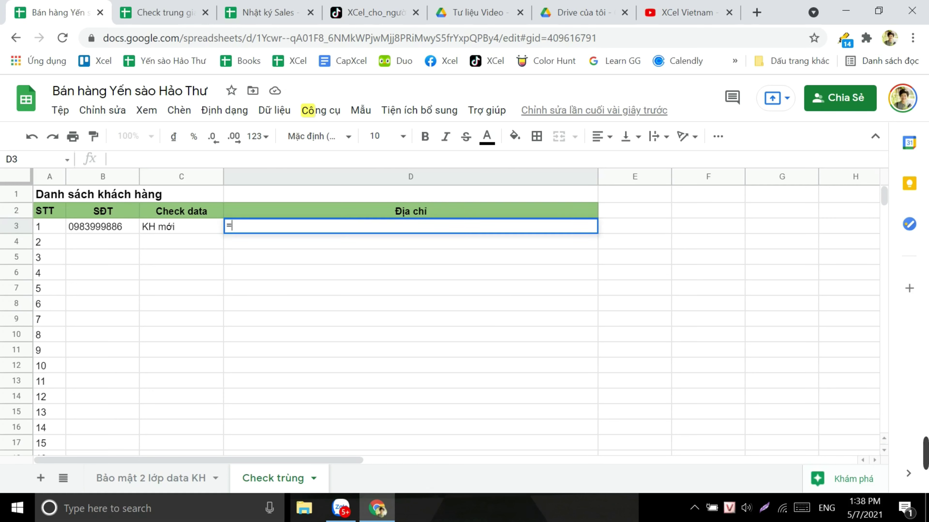
text(v)
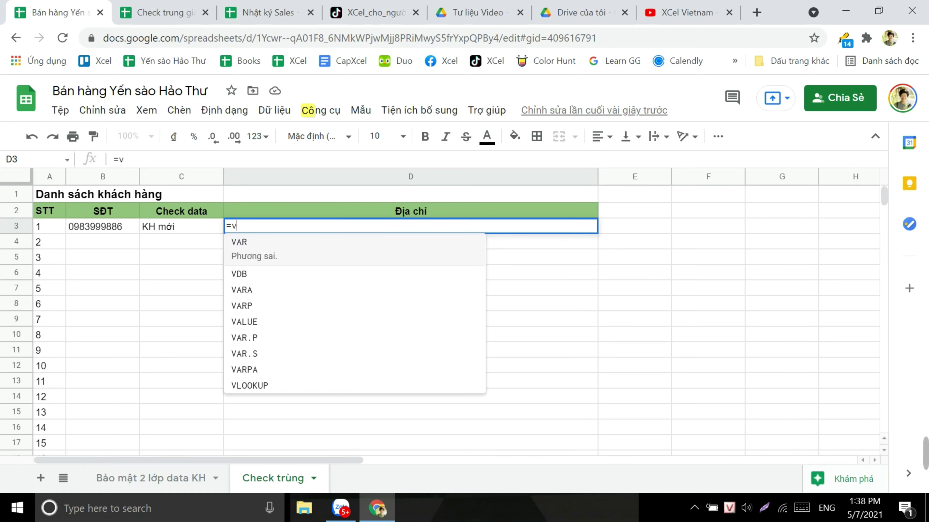
text(lookup()
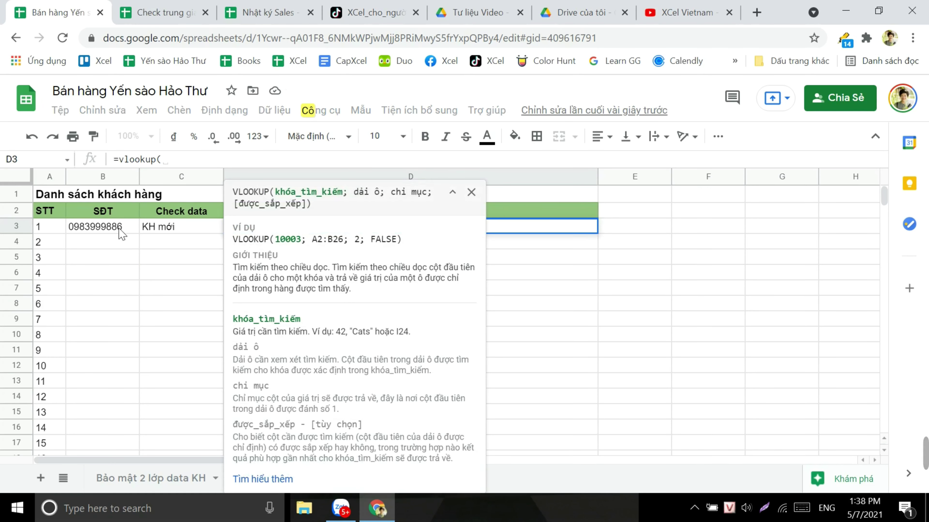
click(121, 231)
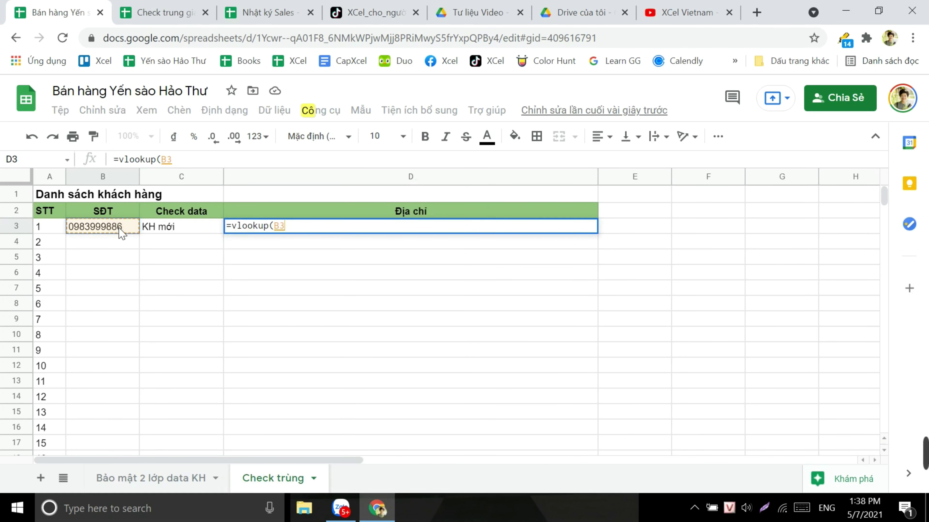
text(;)
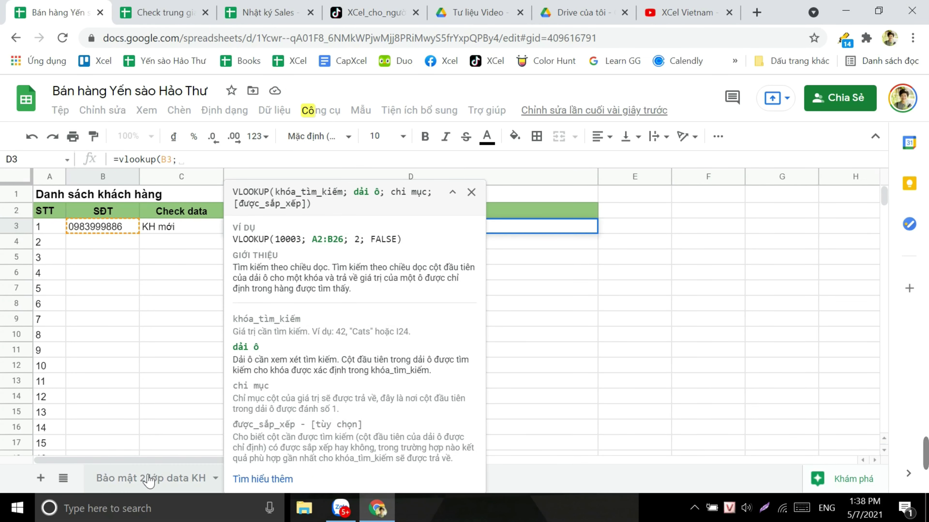
click(147, 481)
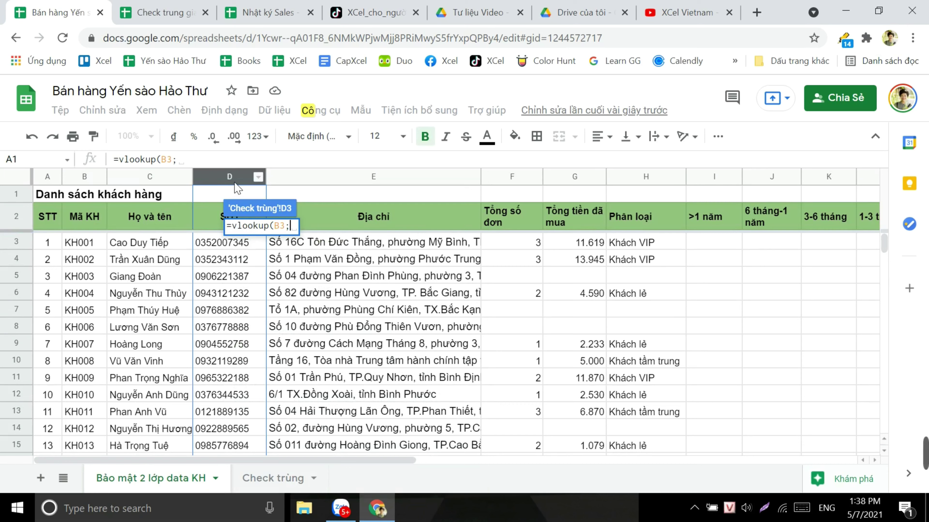
drag(229, 179, 327, 179)
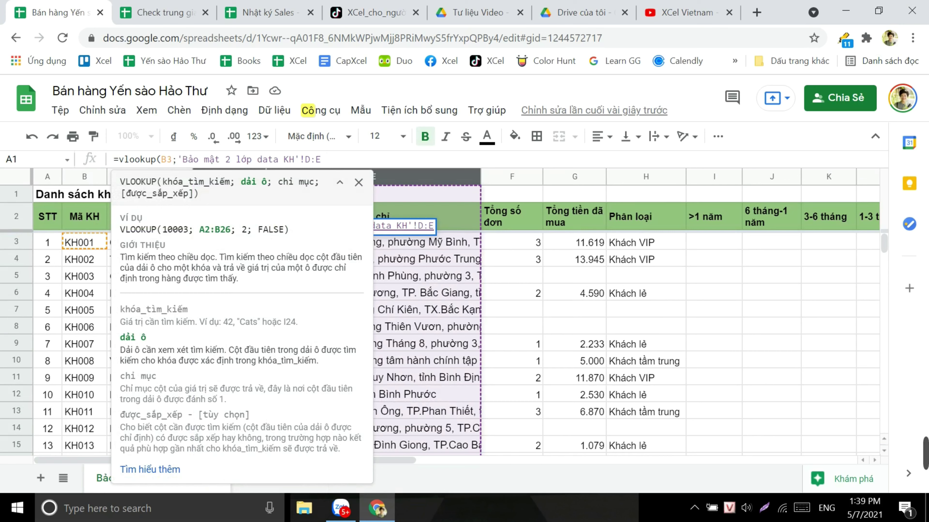
key(Left)
key(Left)
key(Left)
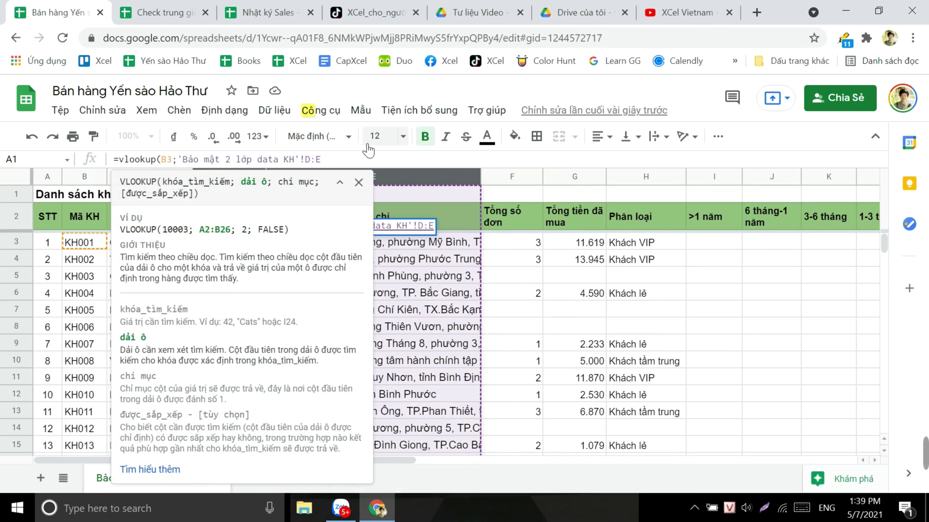
text($)
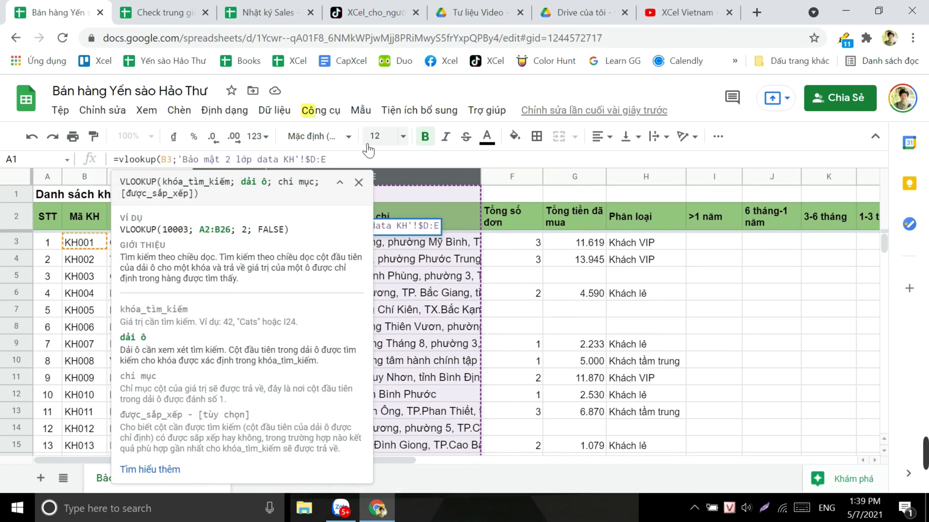
key(Right)
key(Right)
text($E)
text(;)
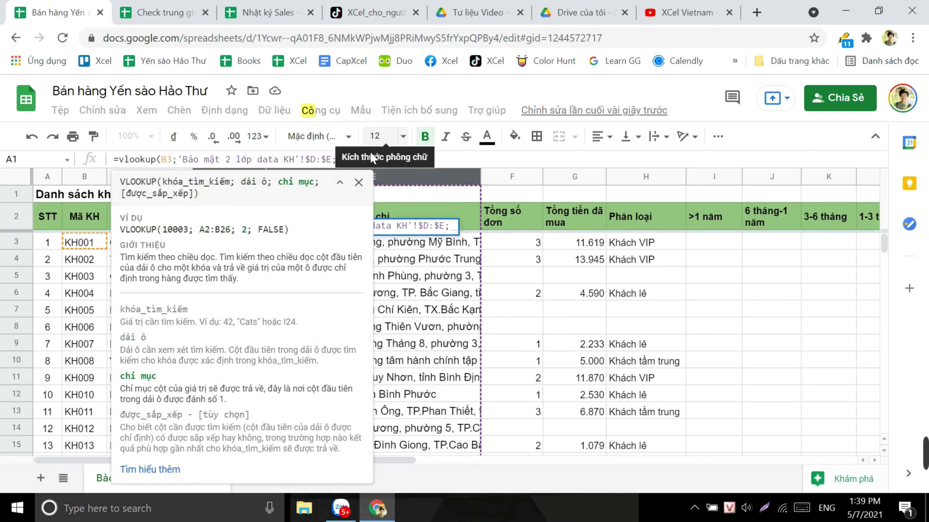
text(2)
text(;)
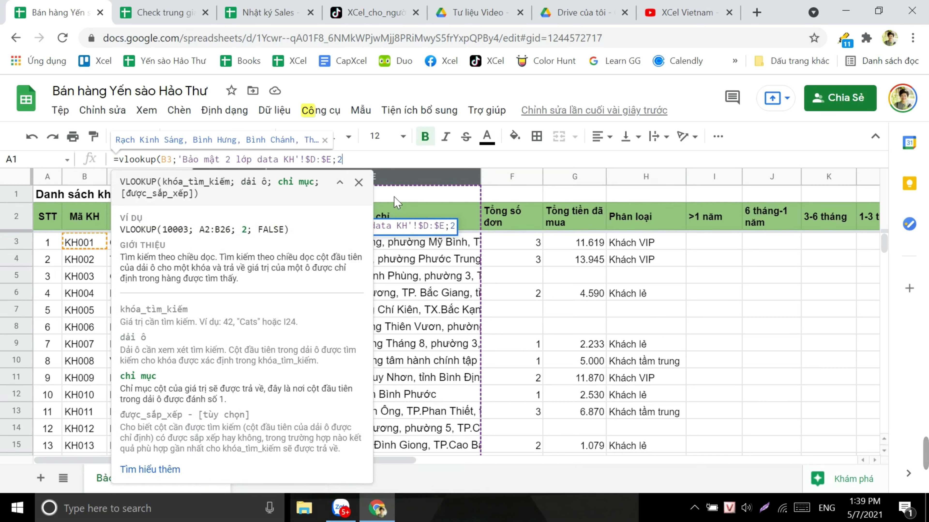
text(0))
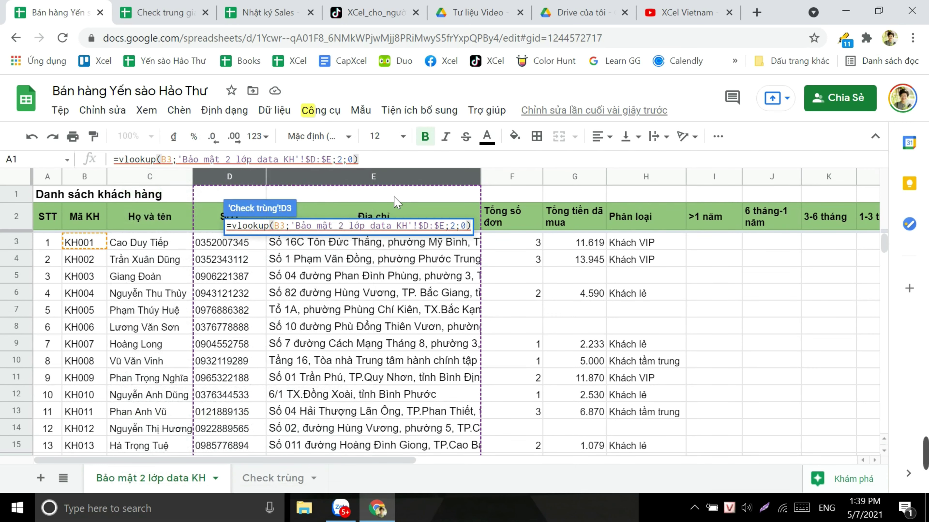
key(Return)
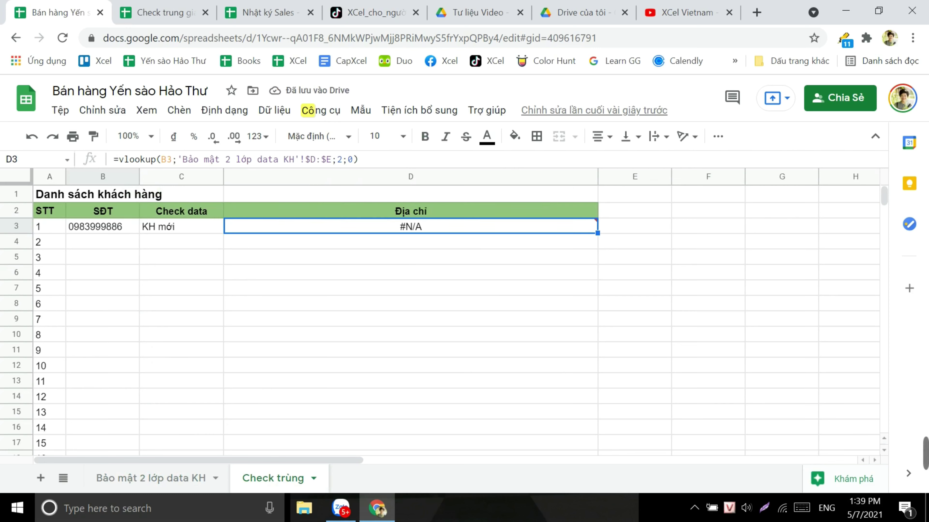
- Wrap D3's VLOOKUP in IFERROR(...;"") so unmatched phones show blank
key(F2)
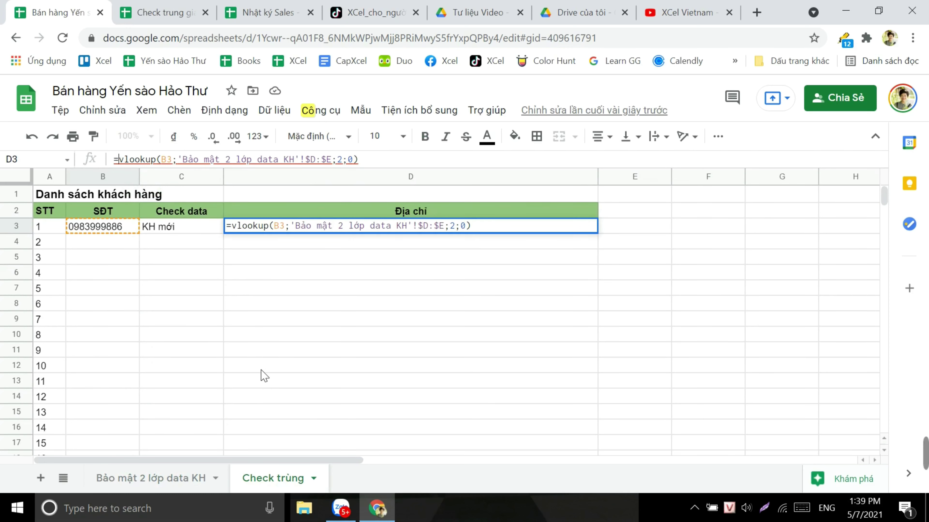
text(if)
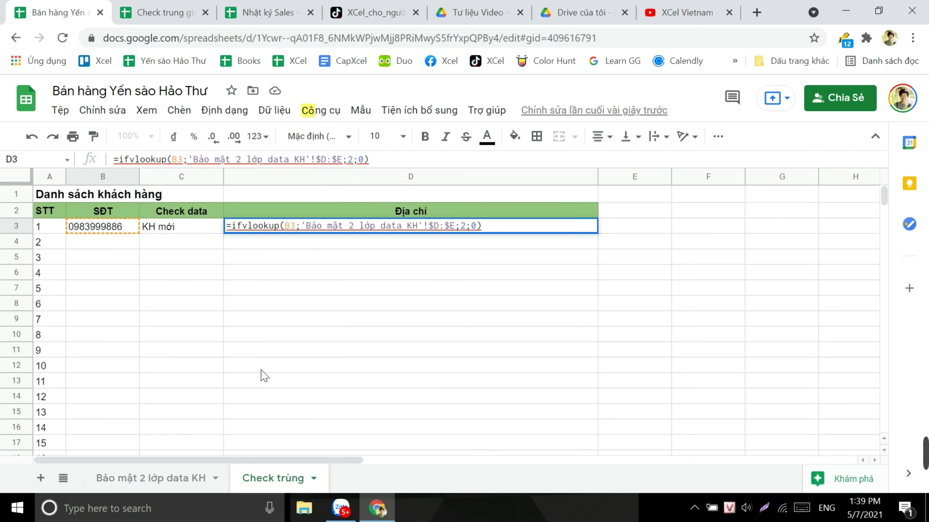
text(error)
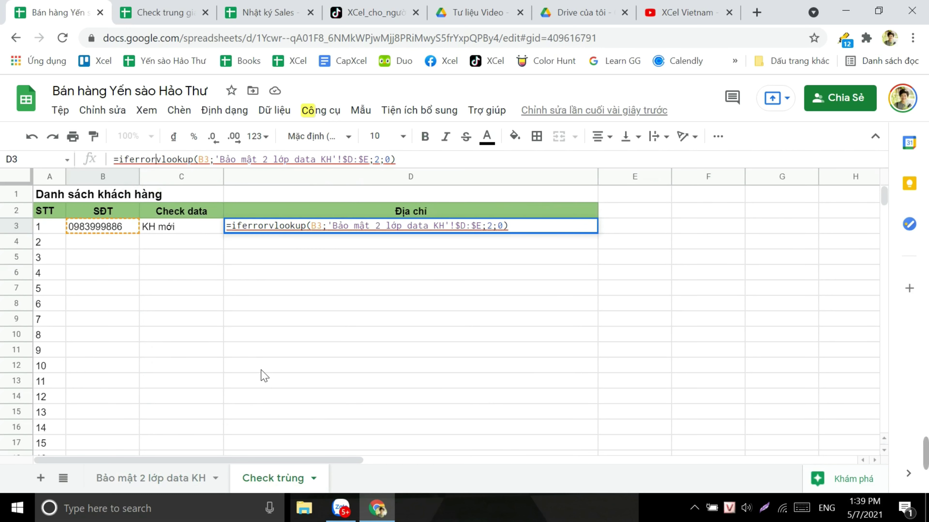
text(()
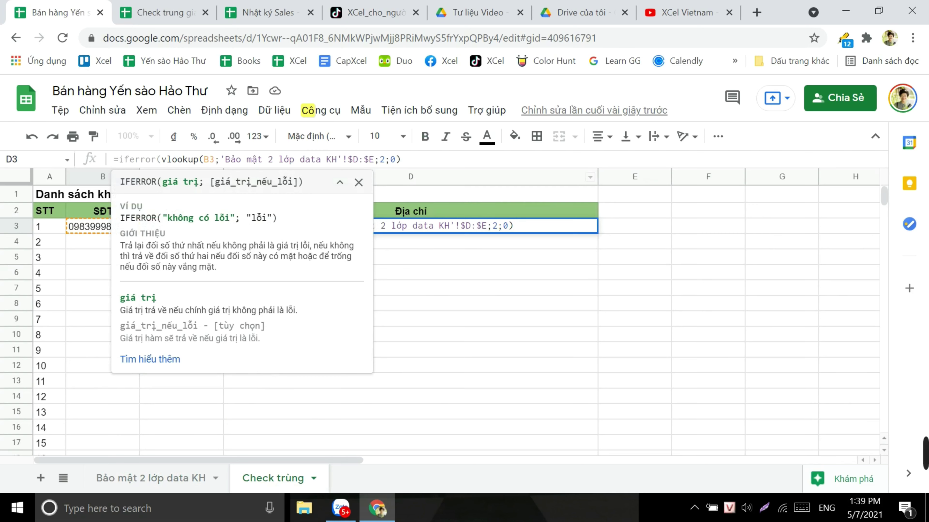
click(445, 156)
text(;"")
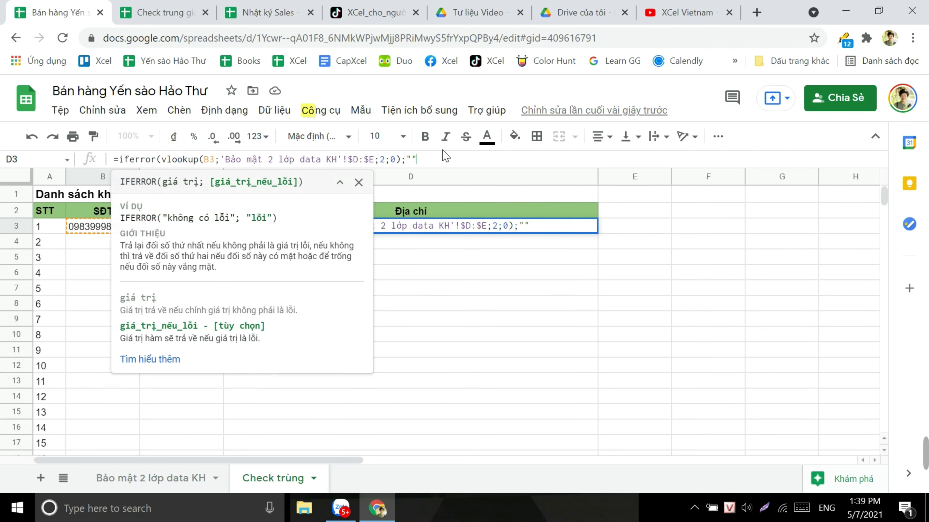
text())
key(Return)
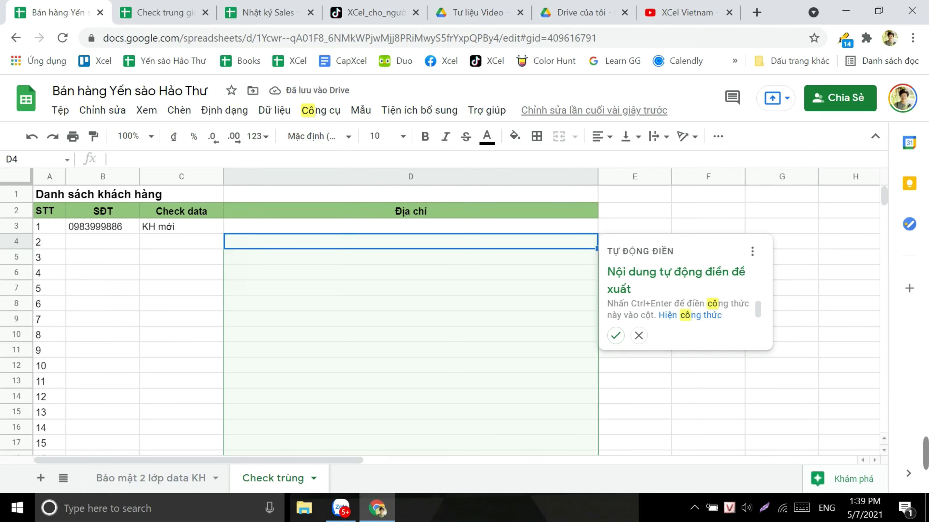
click(123, 242)
click(162, 231)
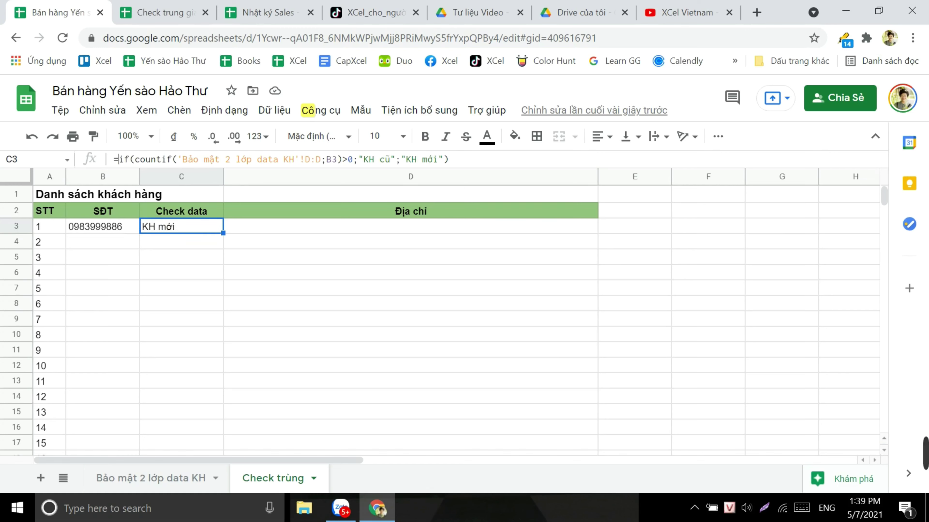
- Wrap C3's formula in ARRAYFORMULA and change the criterion from B3 to B3:B
click(117, 159)
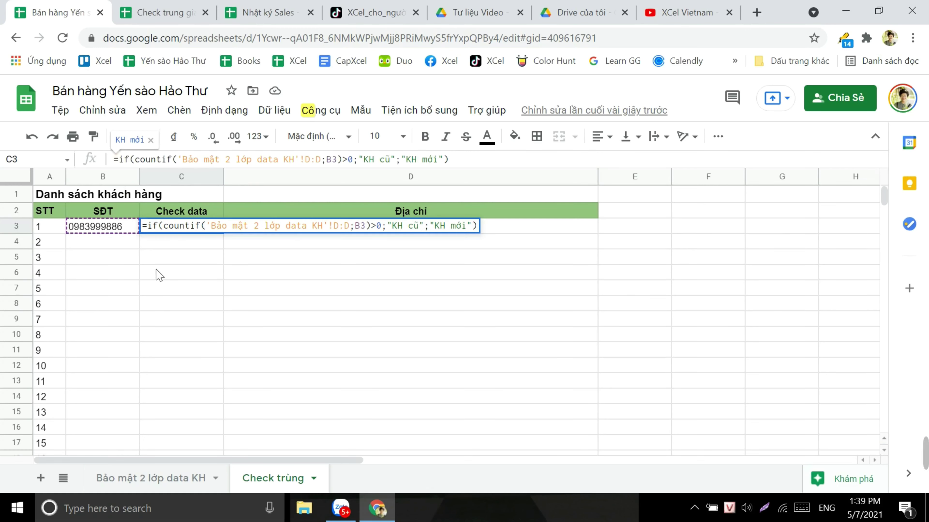
text(array)
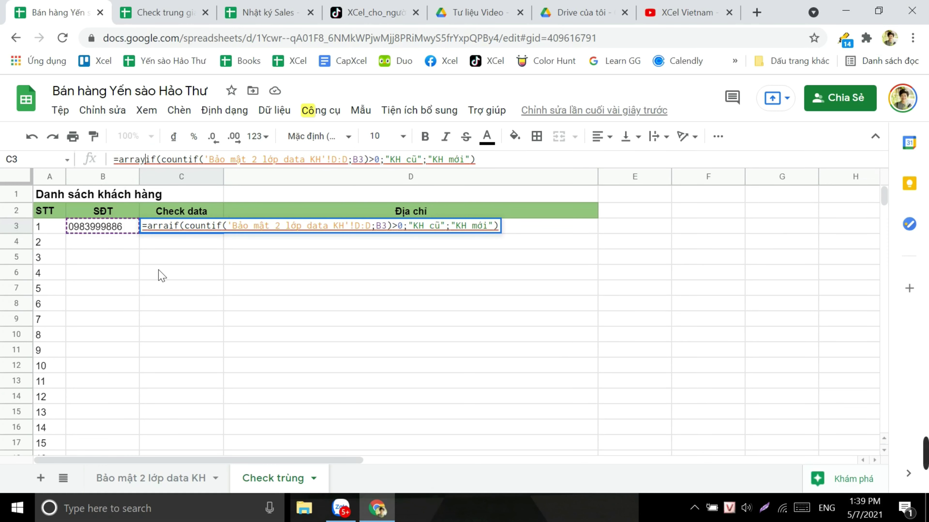
text(formula()
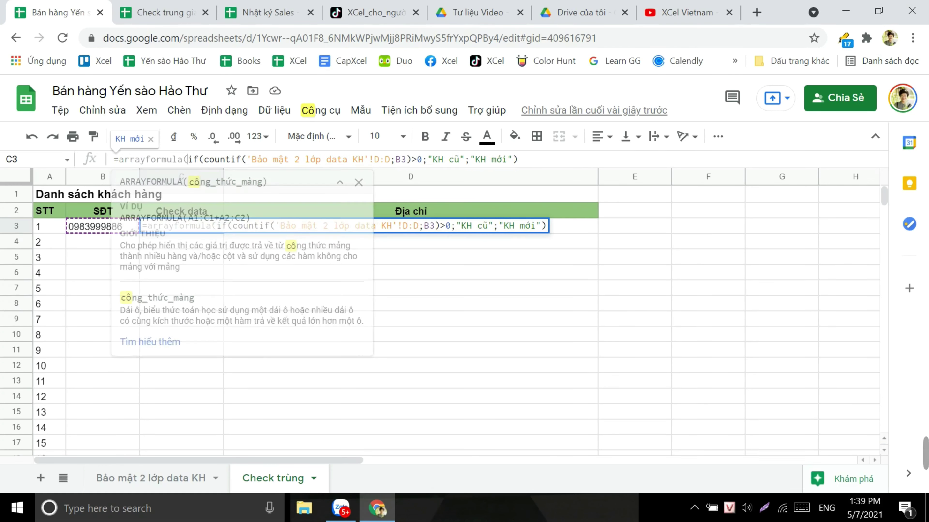
click(518, 160)
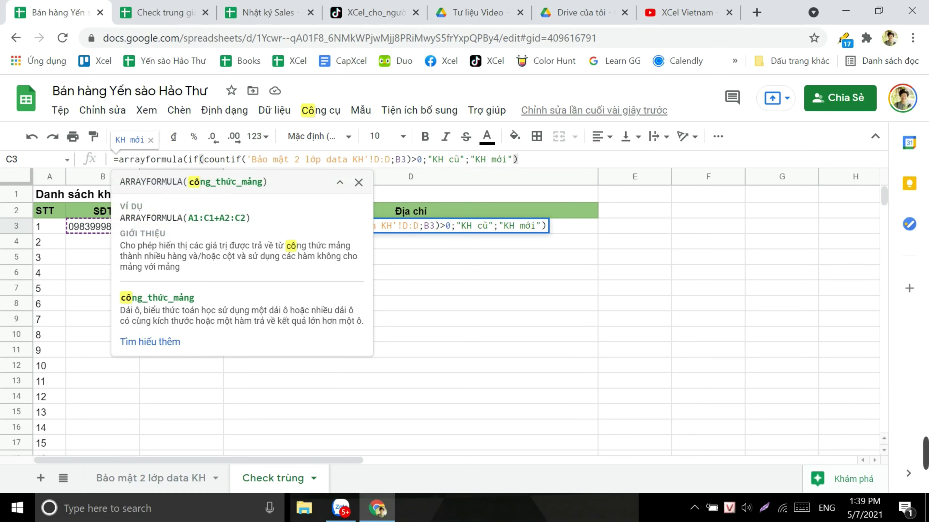
text())
click(407, 159)
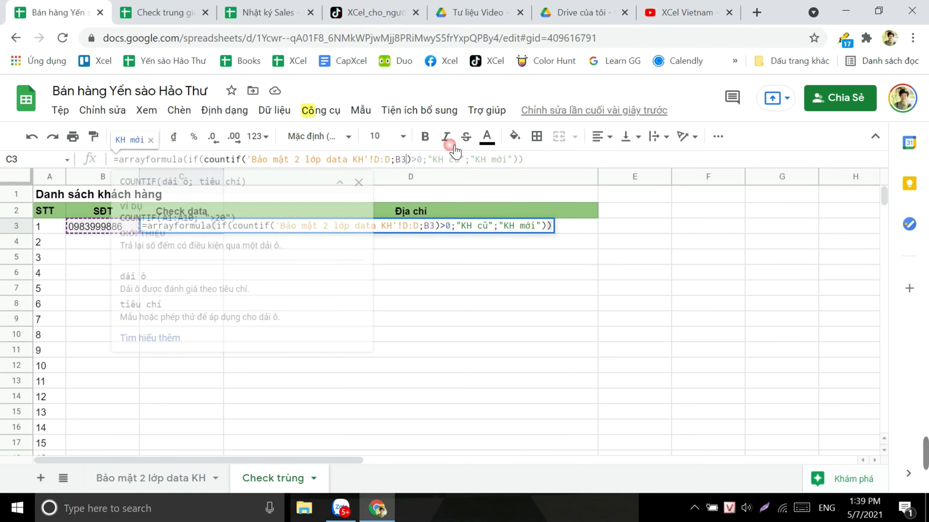
text(:B)
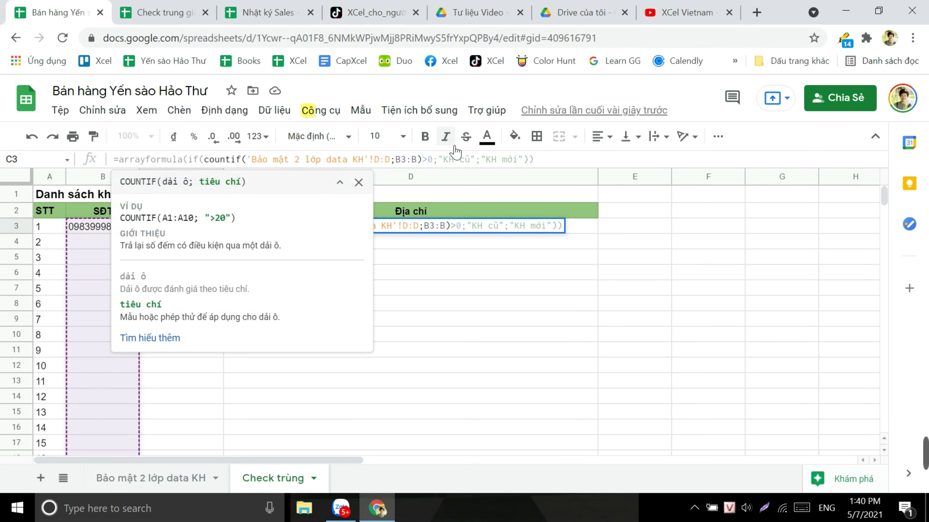
key(Return)
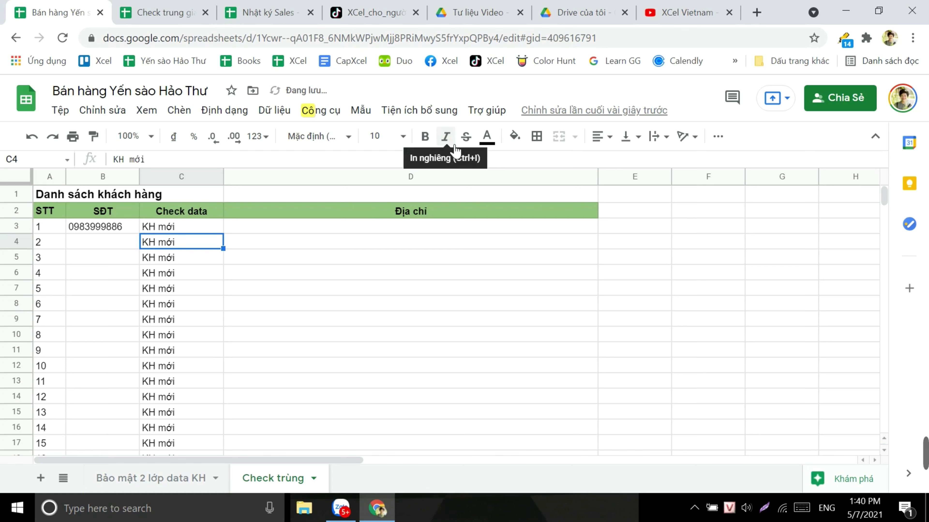
key(Up)
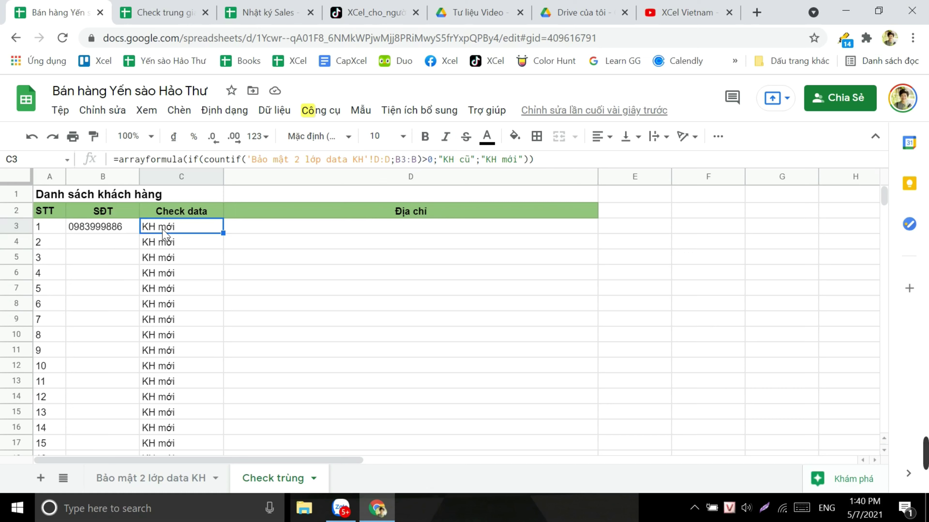
- Add an IF(ISBLANK(B3:B);"";...) guard inside the array formula so empty rows stay blank
click(188, 159)
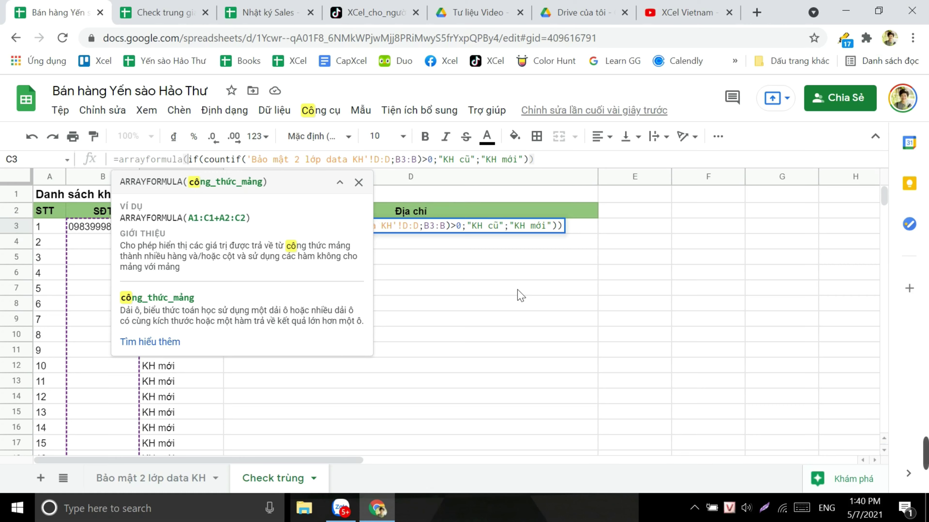
text(if()
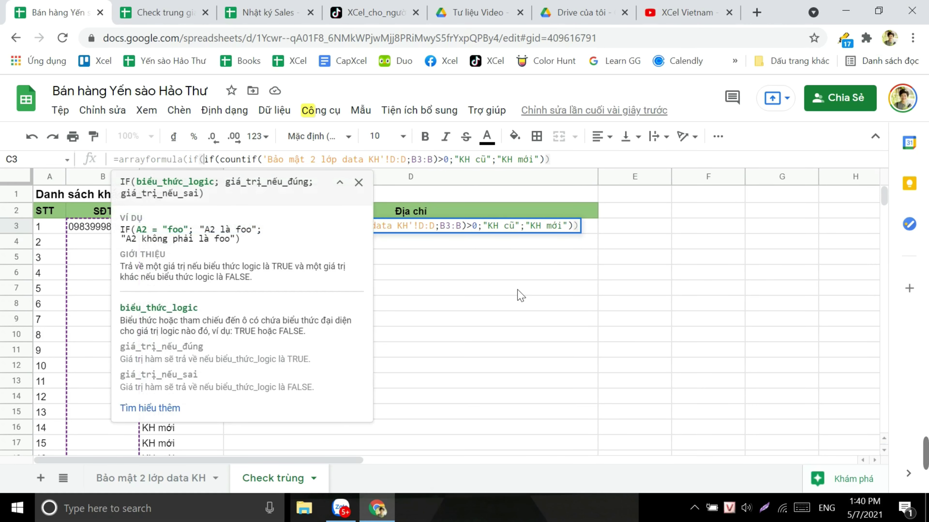
text(isblank()
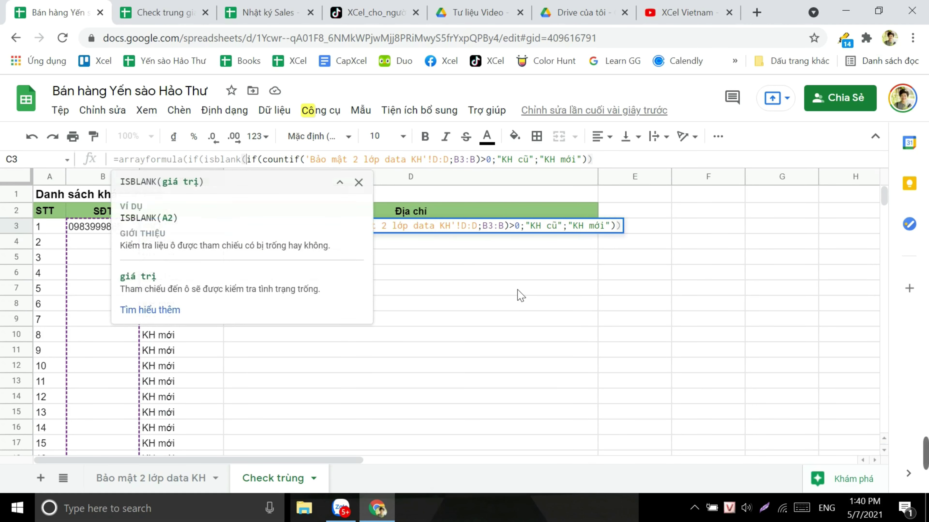
text(B3:B)
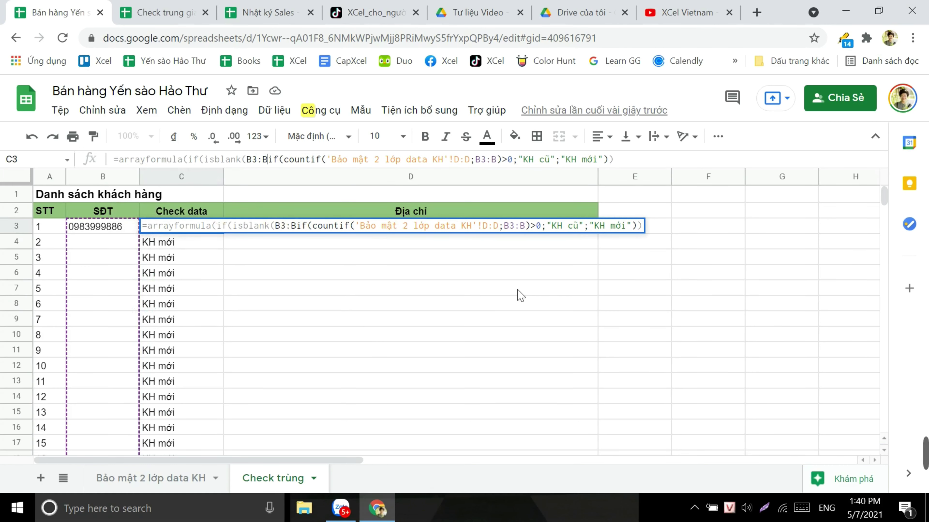
text())
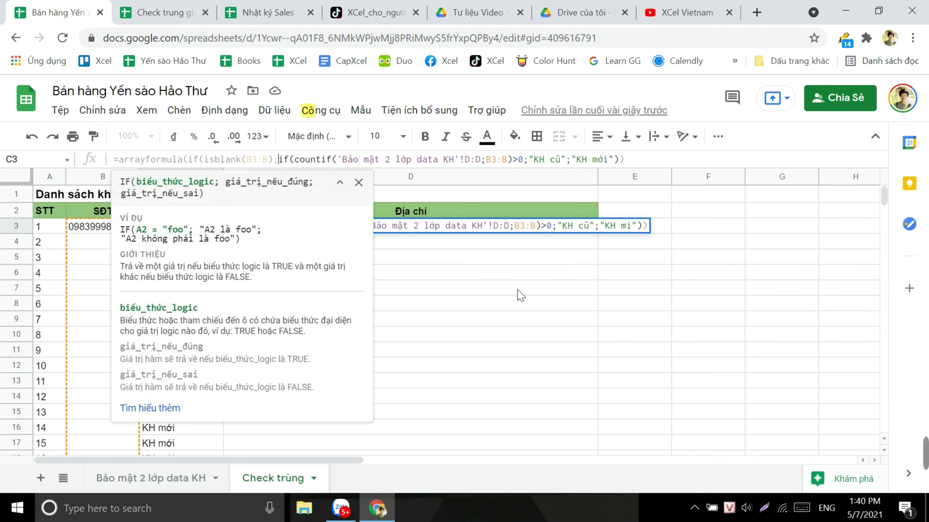
text(;"";)
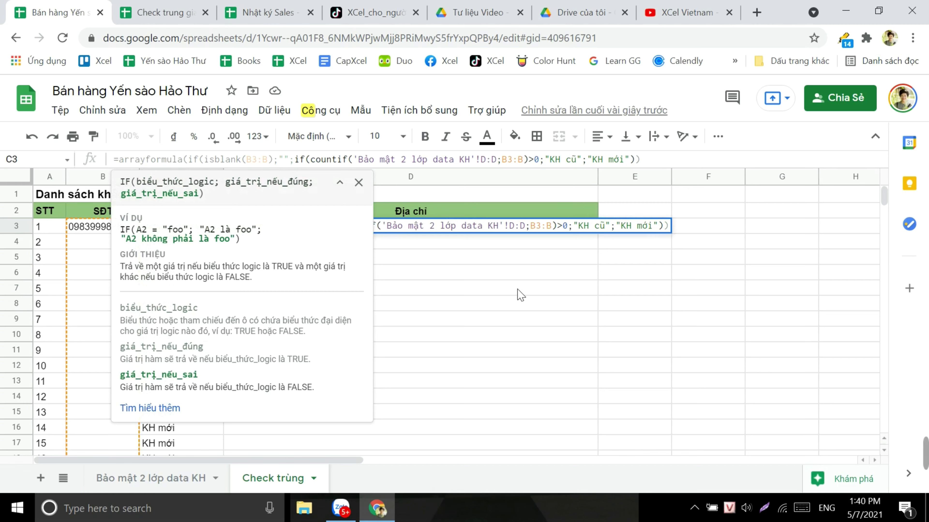
click(641, 159)
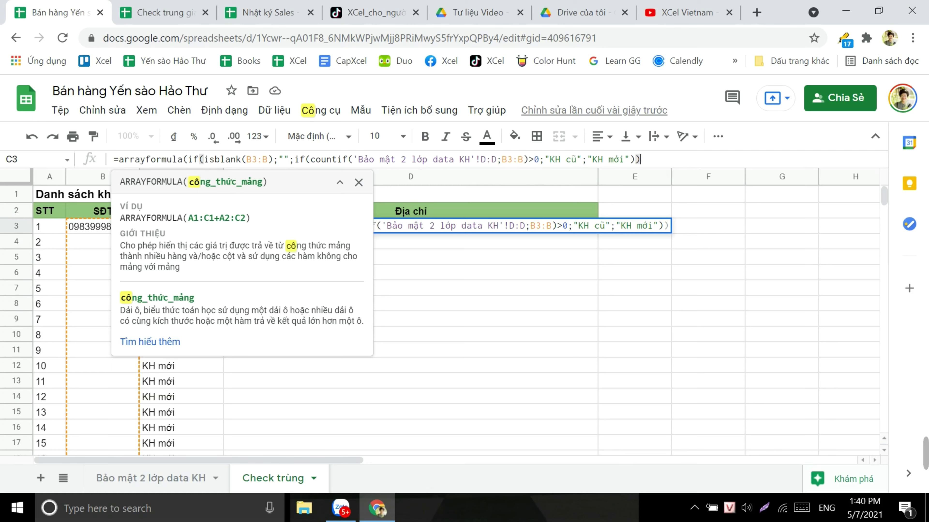
text())
key(Return)
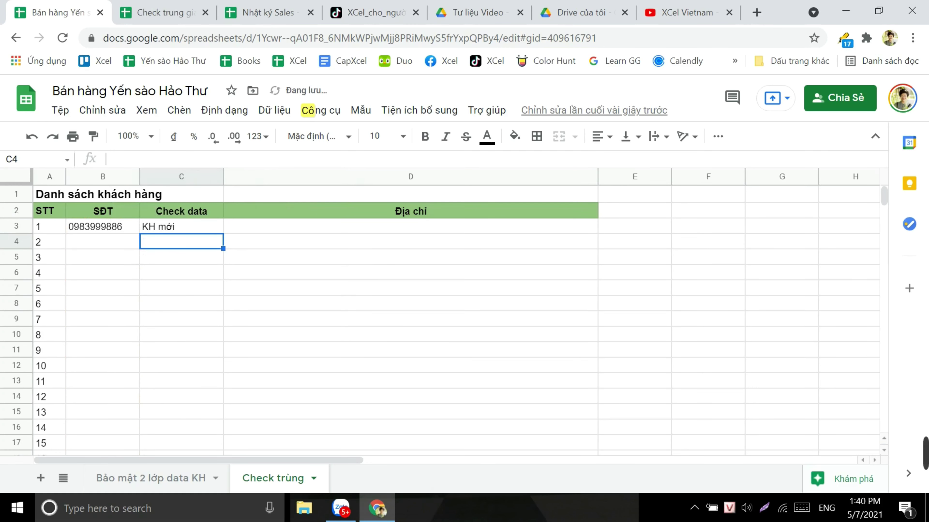
key(Up)
key(Down)
key(Up)
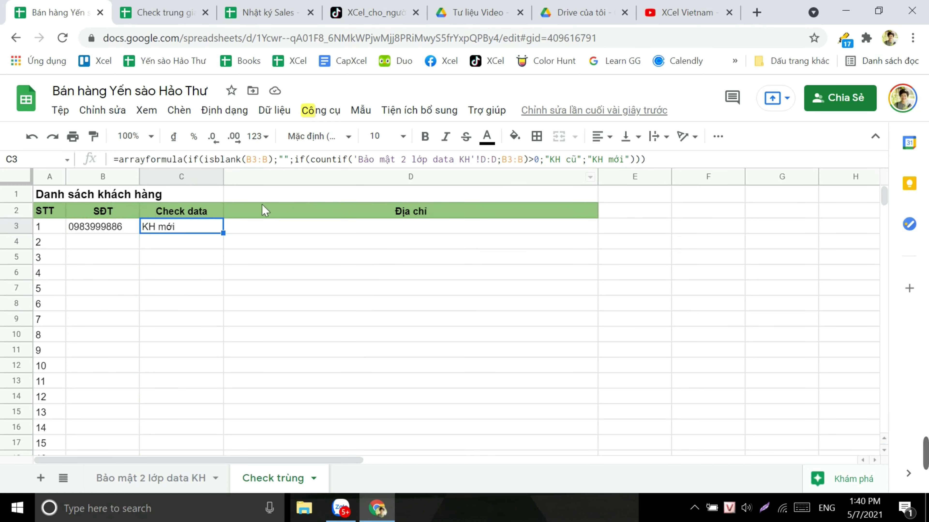
- Copy the second customer's phone number from D4 of Bảo mật 2 lớp data KH
click(276, 6)
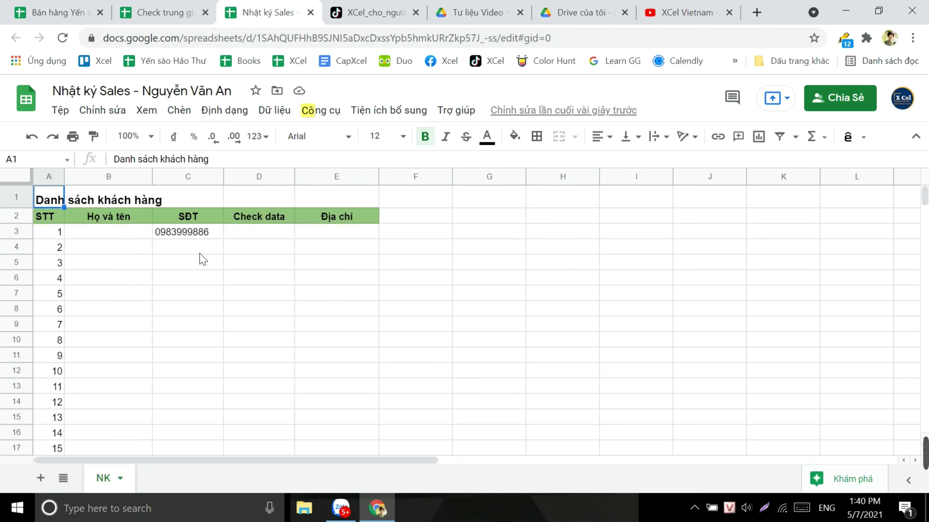
click(57, 10)
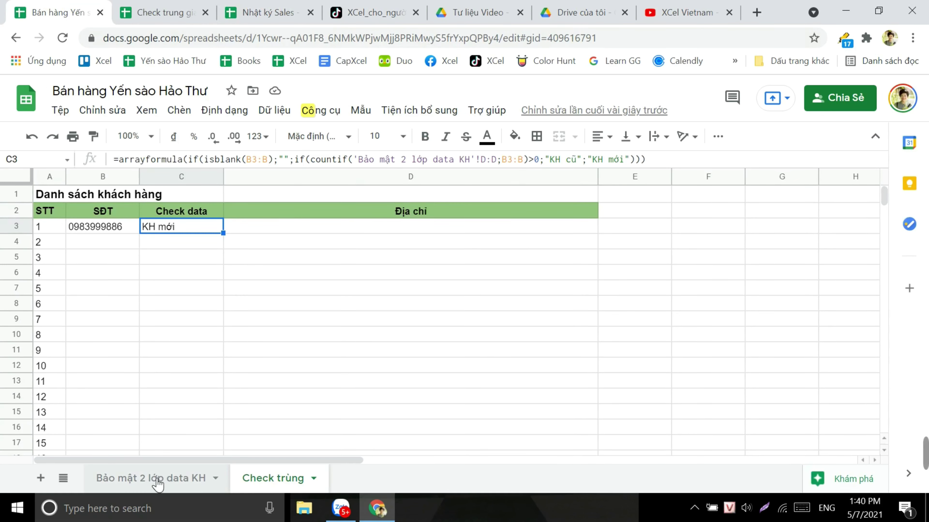
click(154, 478)
click(223, 263)
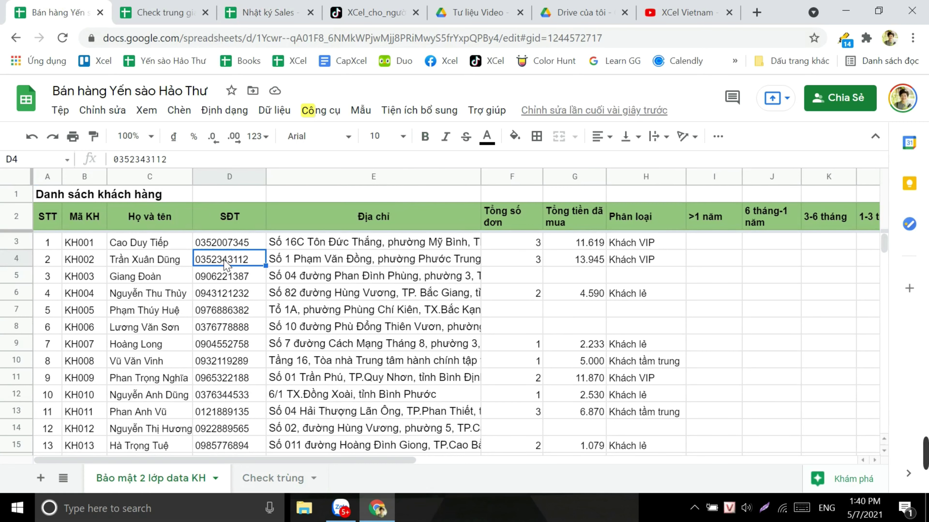
double_click(223, 260)
key(ctrl+c)
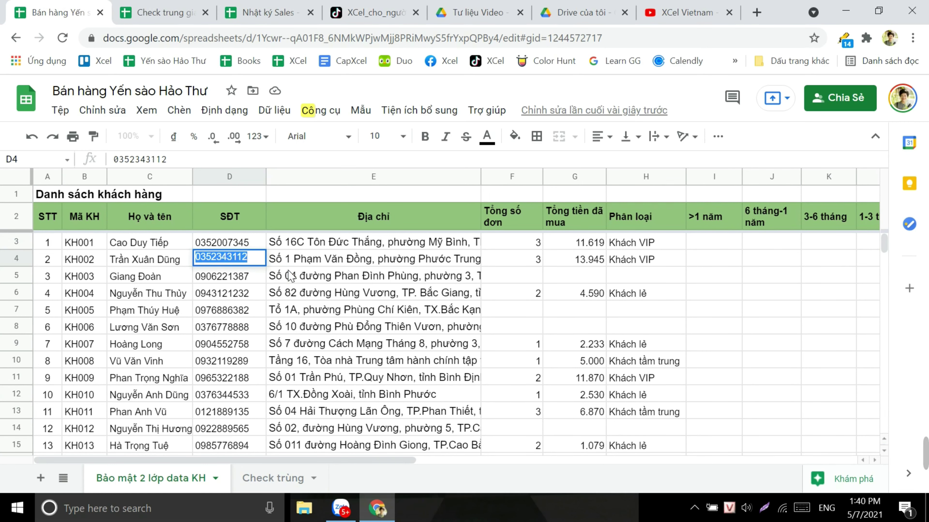
- Paste it into C4 of Nhật ký Sales, restoring the leading zero with a '0 prefix
click(261, 13)
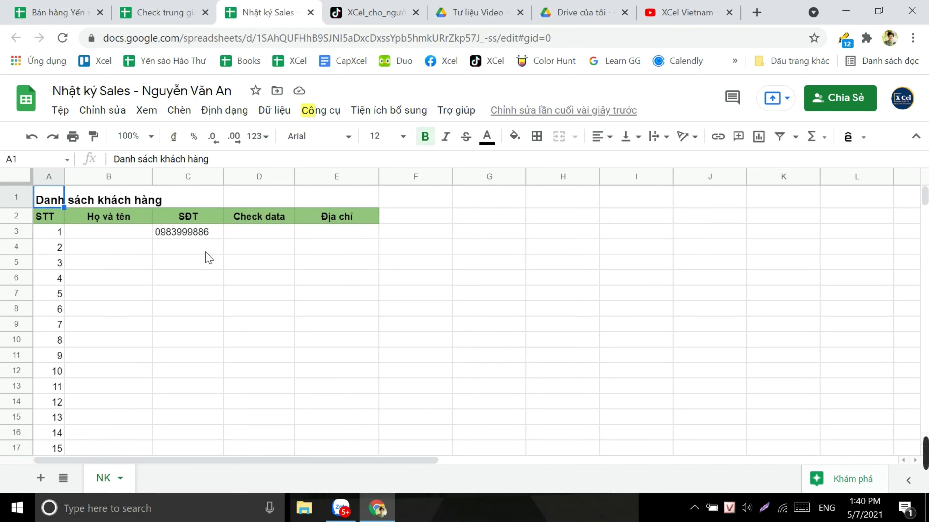
double_click(206, 252)
key(ctrl+v)
key(Return)
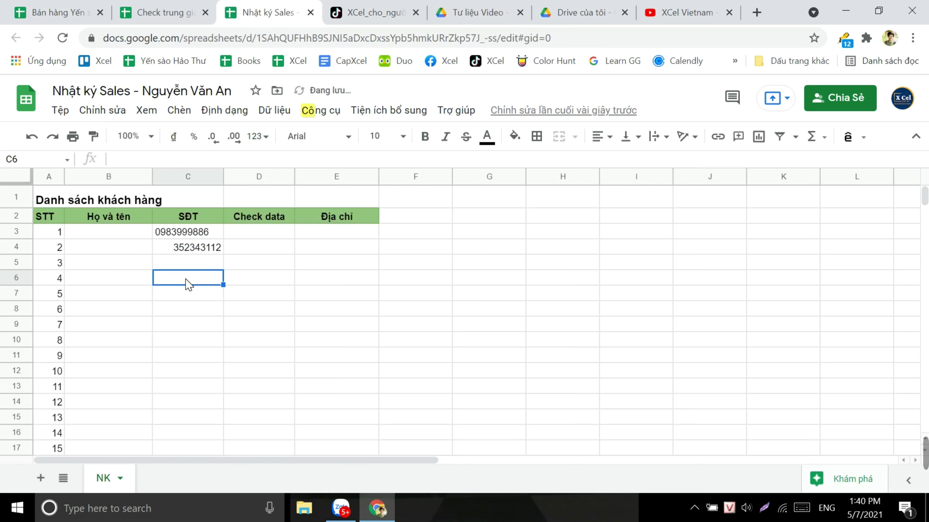
click(183, 246)
key(Return)
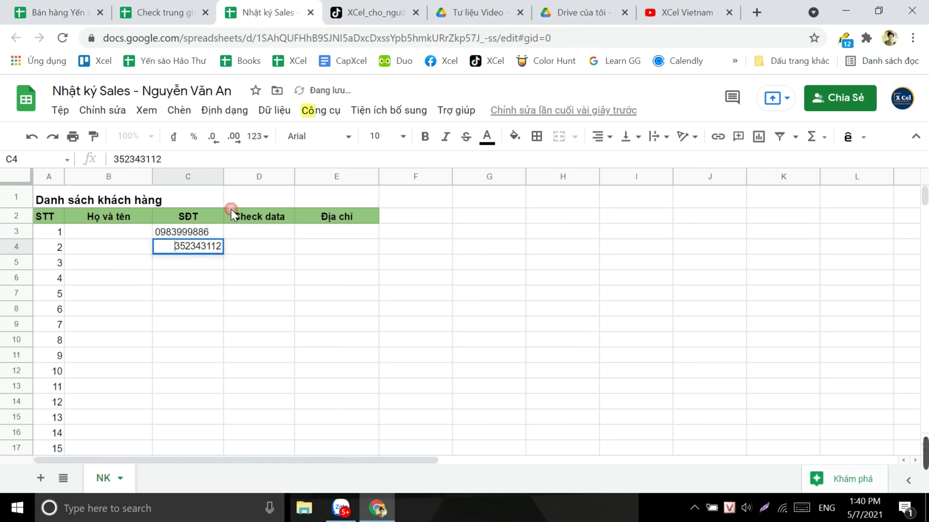
key(Home)
text('0)
key(Return)
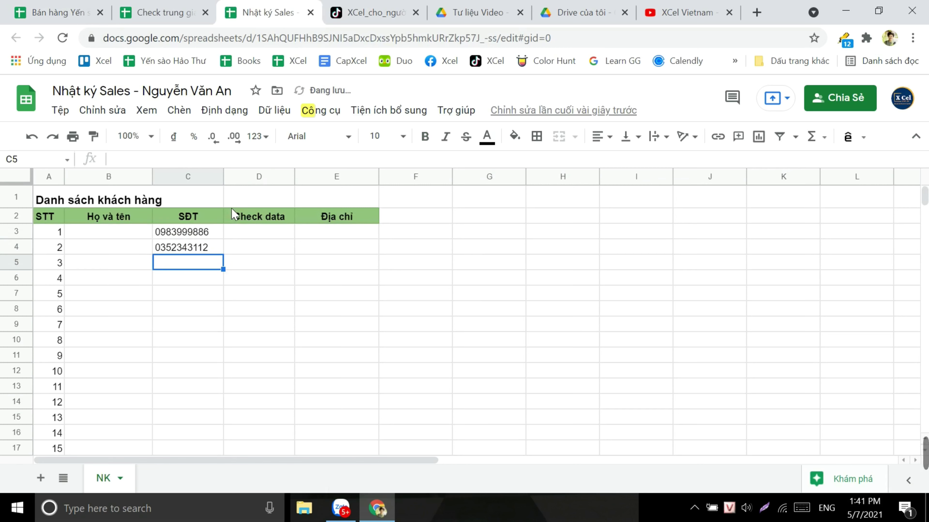
- Verify Check trùng's C4 now labels the imported phone KH cũ
click(63, 11)
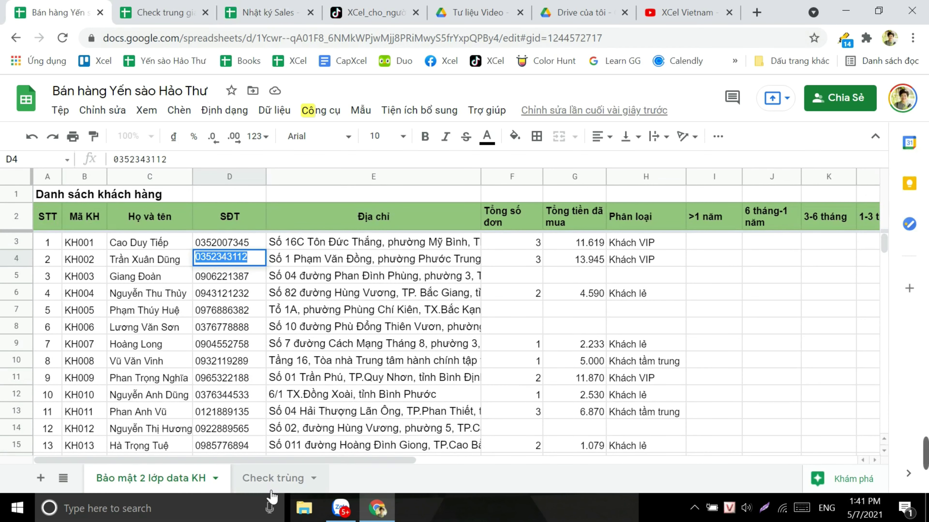
click(273, 479)
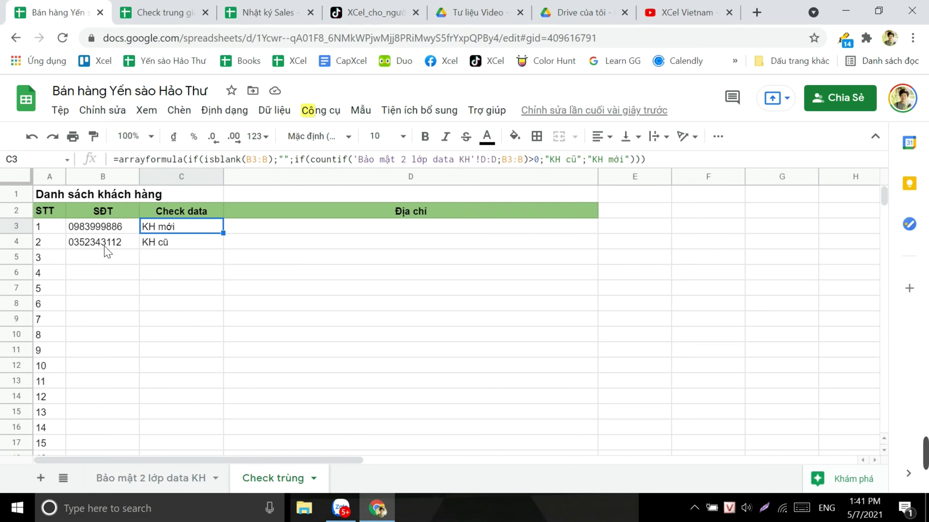
click(160, 249)
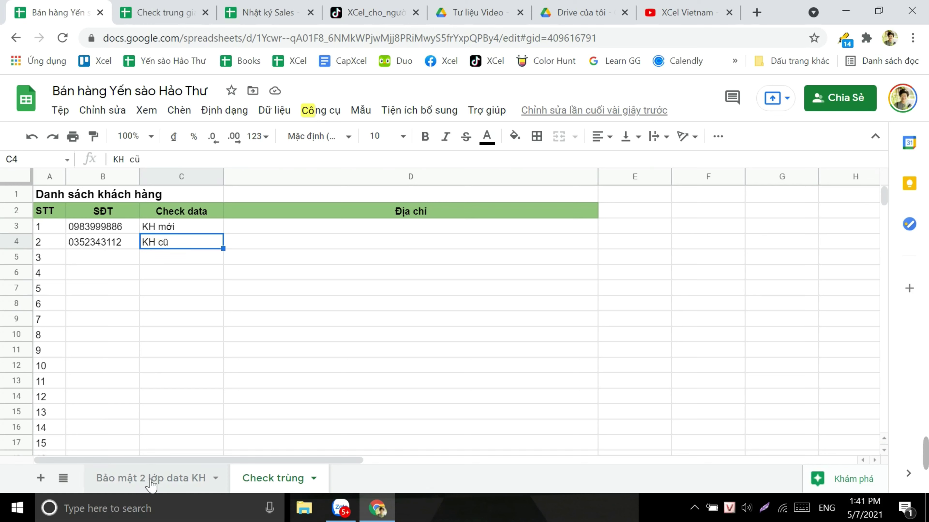
- Wrap the D3 address lookup formula in ARRAYFORMULA over column B (B3:B)
click(339, 228)
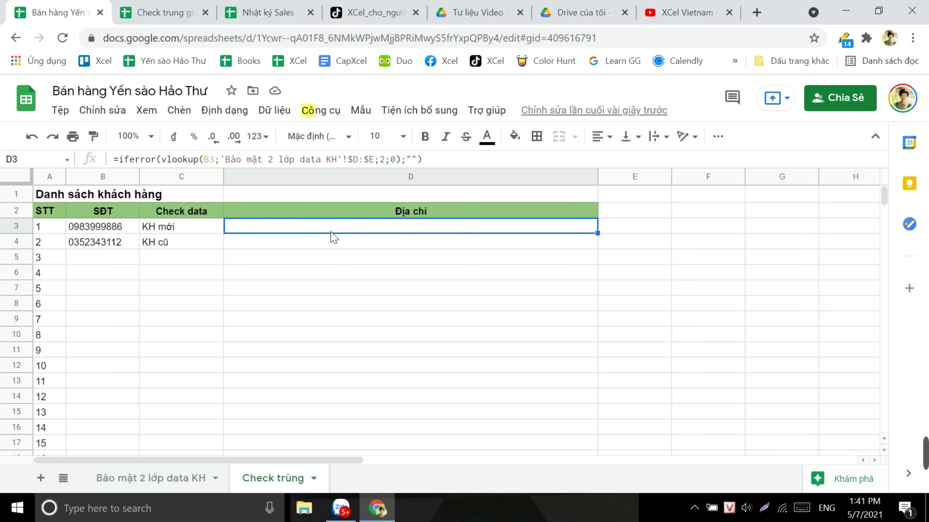
key(F2)
key(Home)
key(Right)
text(a)
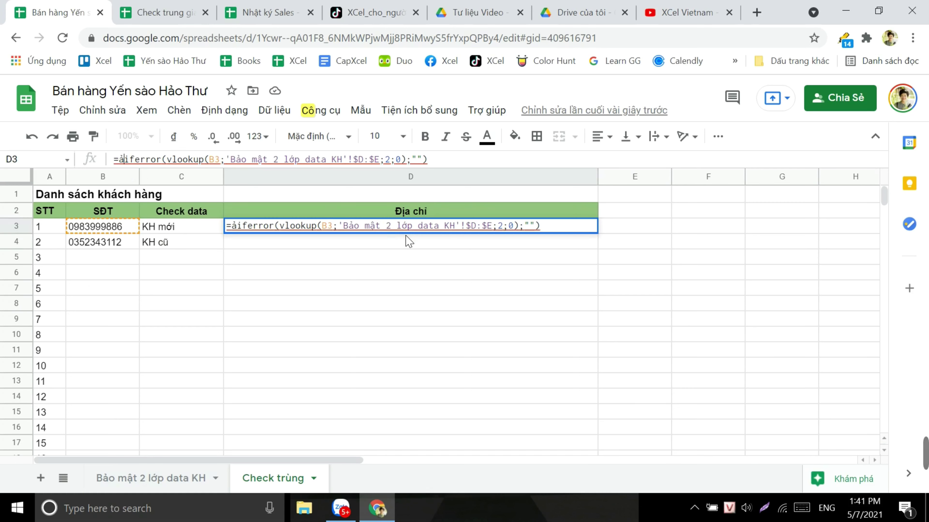
text(rrayfor)
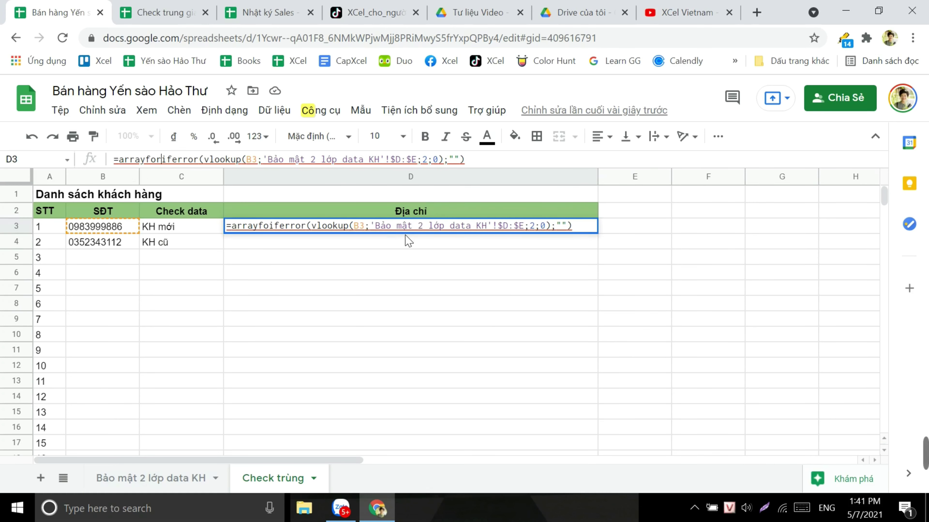
text(umula()
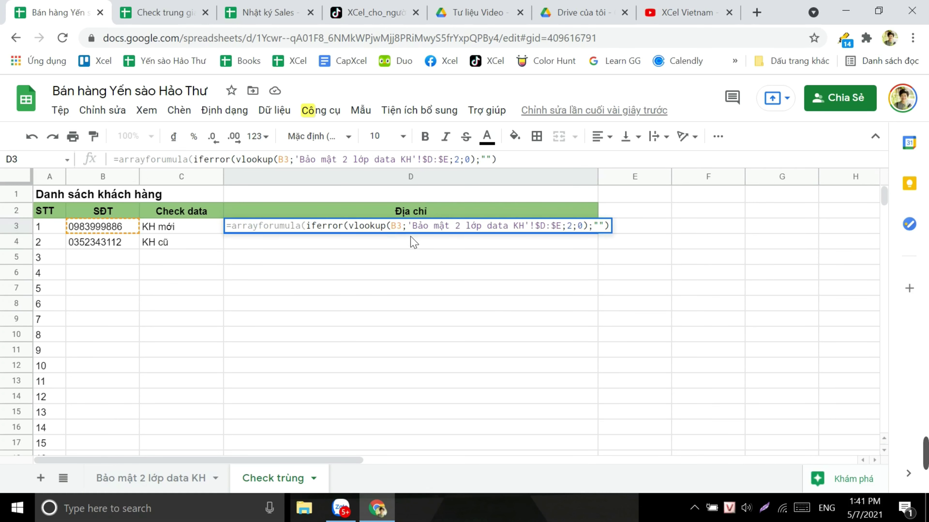
text(:B)
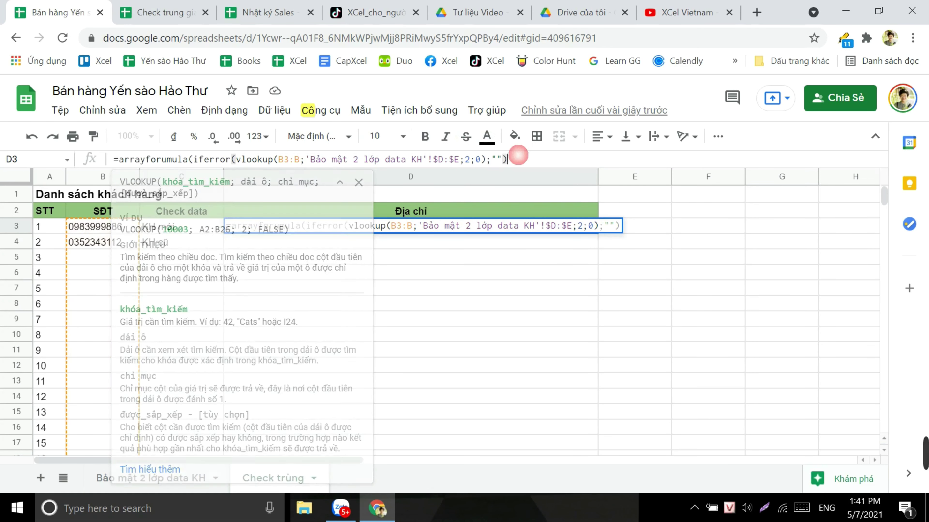
key(Return)
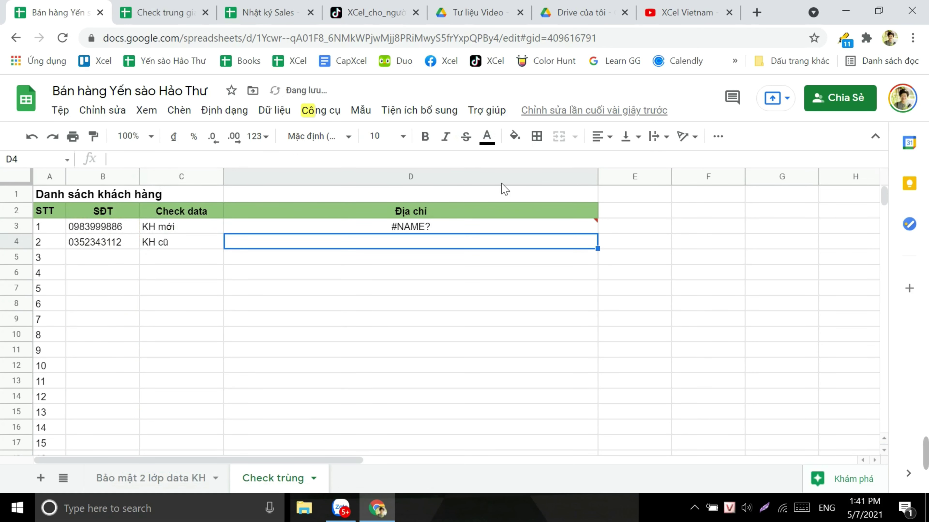
- Fix the misspelled arrayformula causing #NAME? so D4 shows the returning customer's address
click(445, 228)
double_click(444, 229)
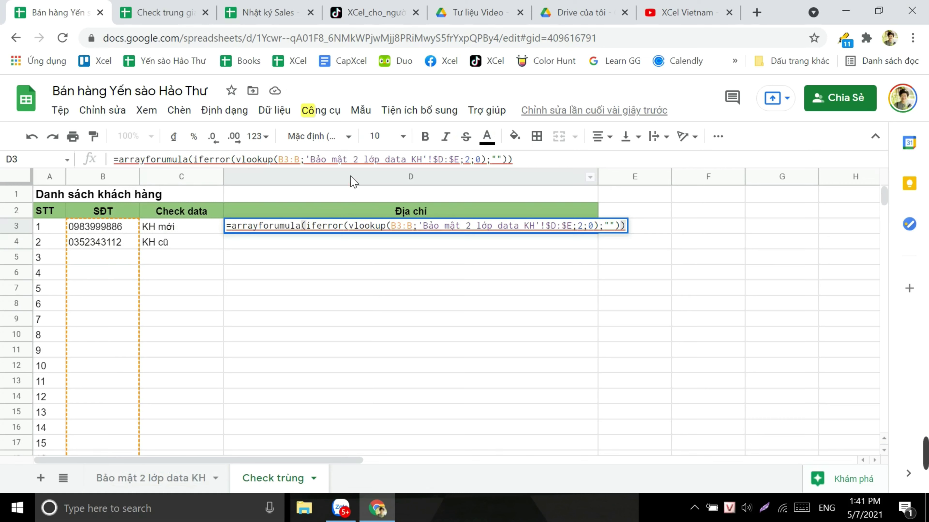
key(BackSpace)
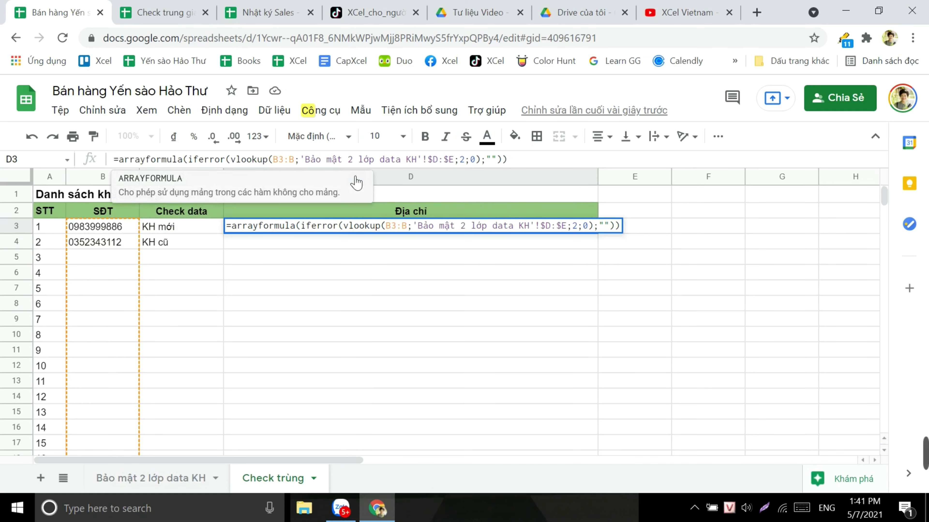
click(355, 182)
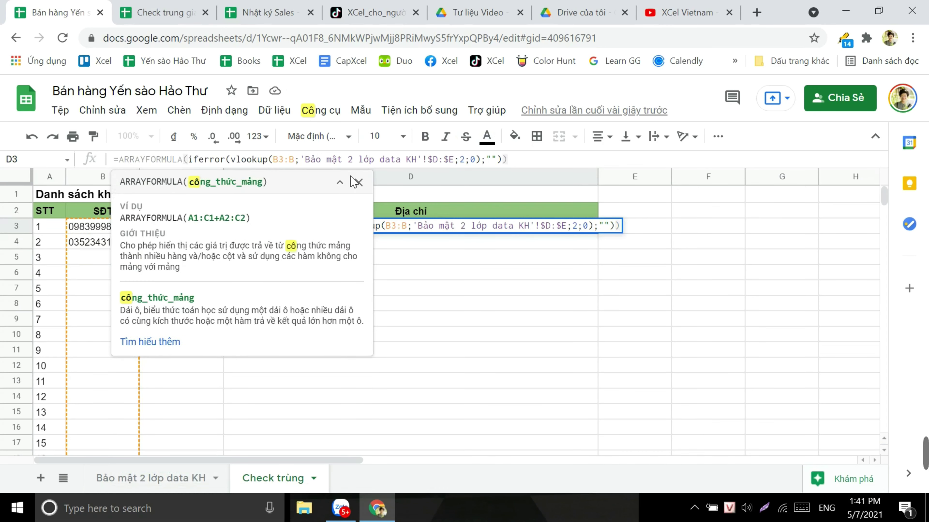
key(Return)
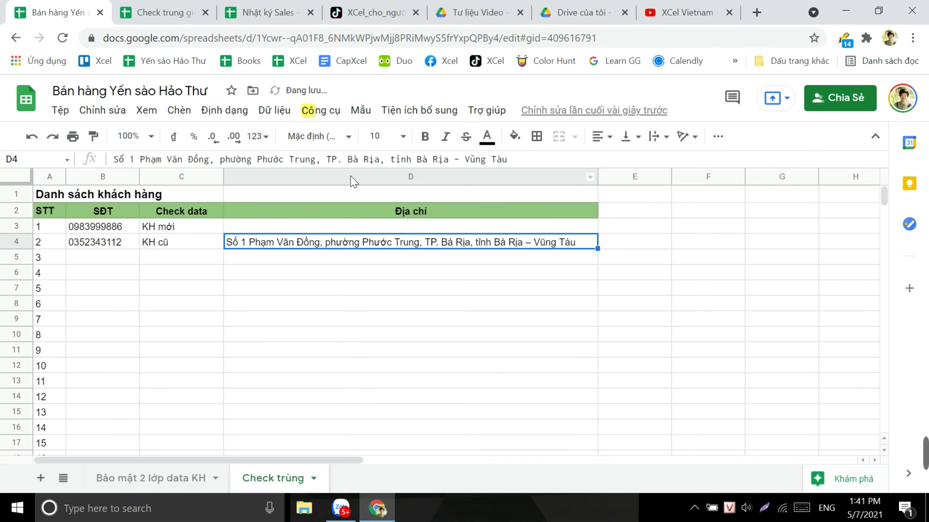
key(Left)
key(Right)
click(260, 15)
click(278, 231)
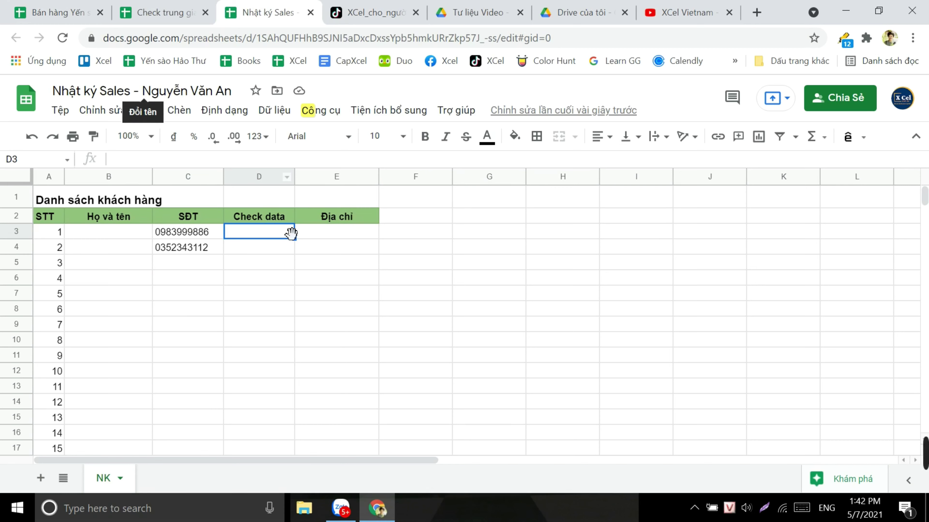
click(55, 15)
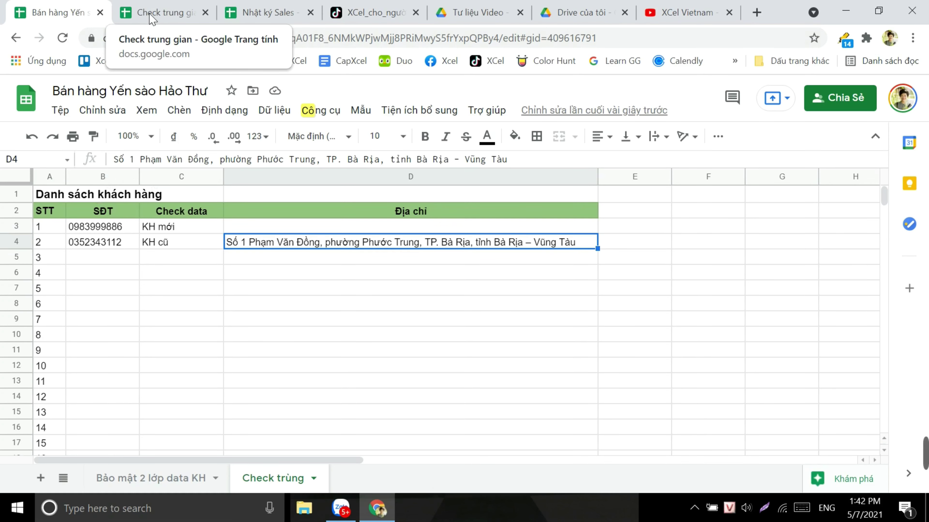
- Start an IMPORTRANGE in Check TG's A1 using the sales spreadsheet's URL
click(153, 19)
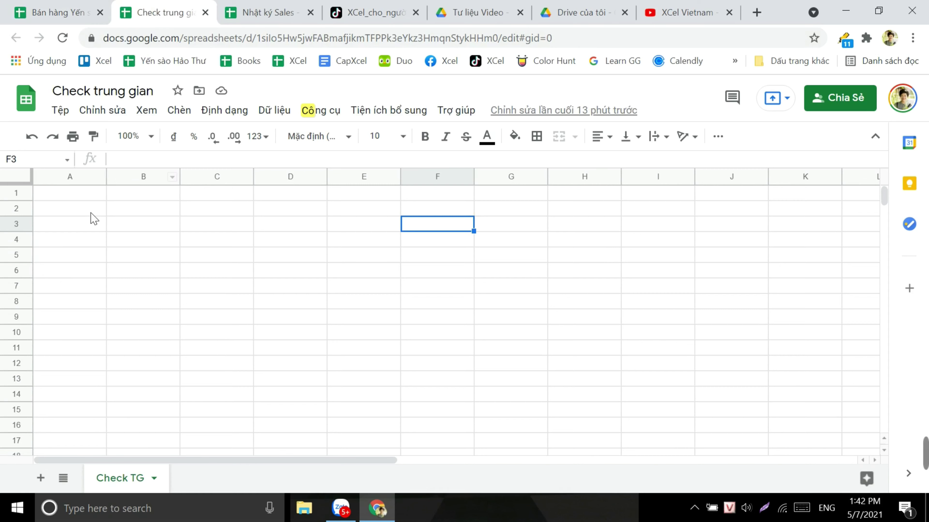
click(78, 195)
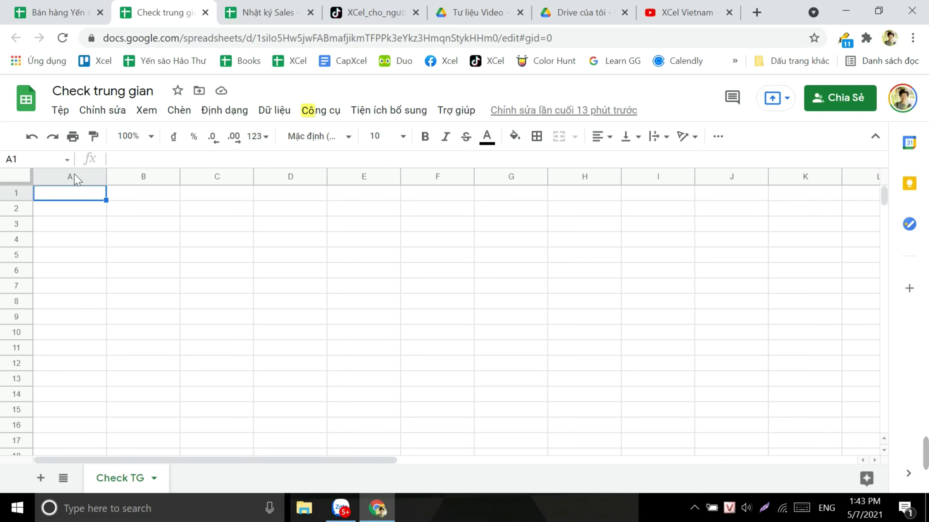
click(46, 15)
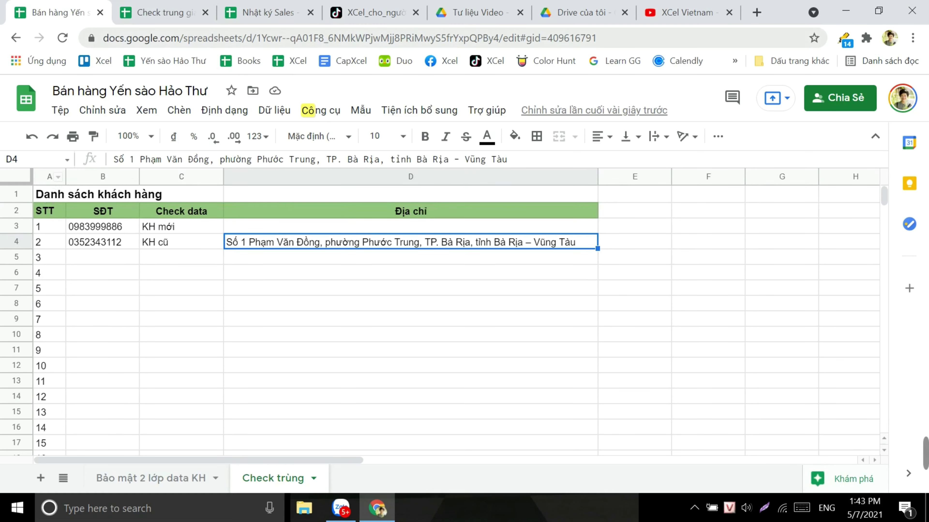
click(269, 38)
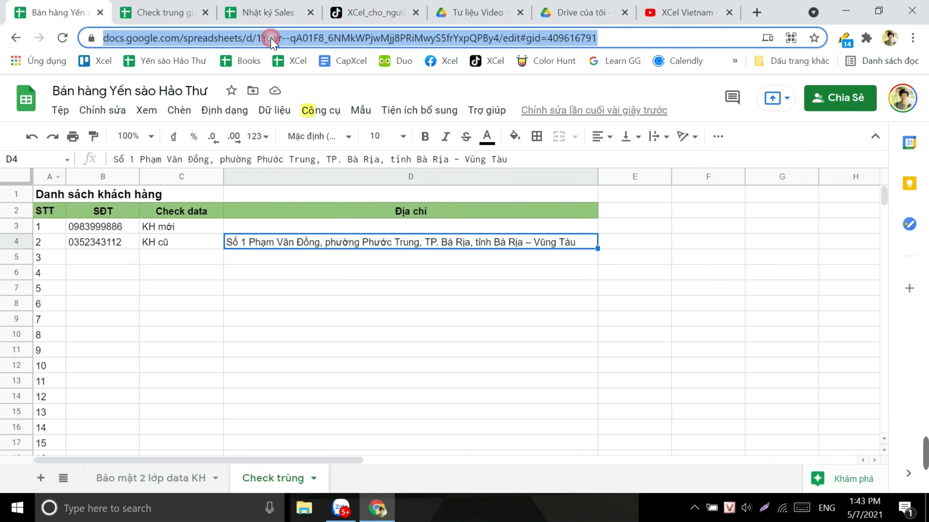
click(154, 12)
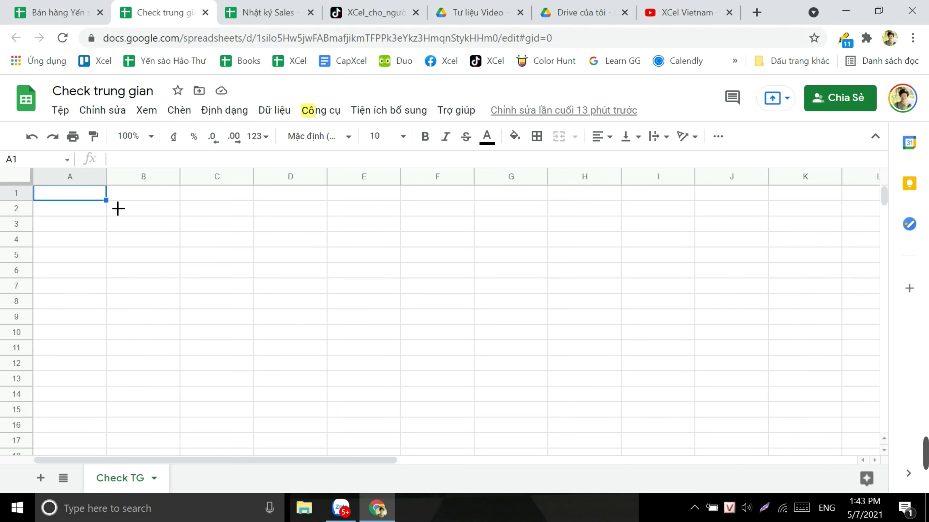
text(=import)
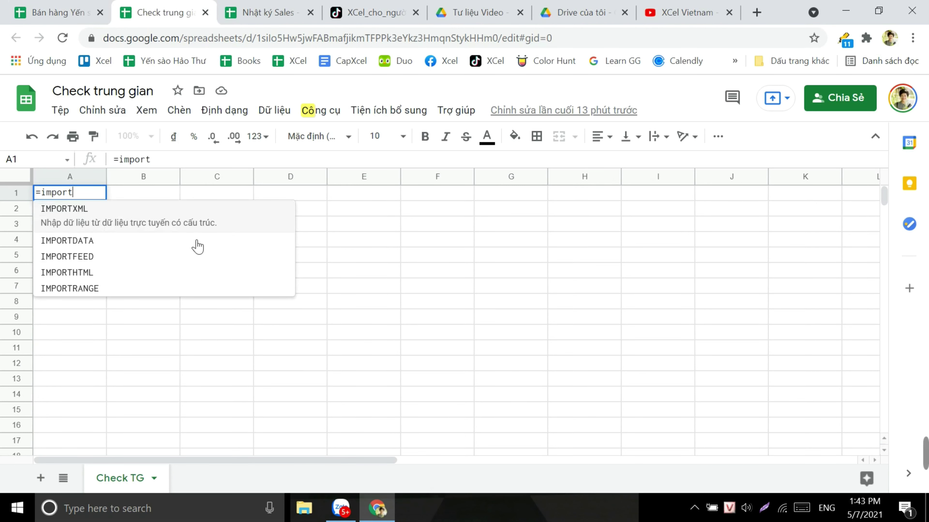
text(range(")
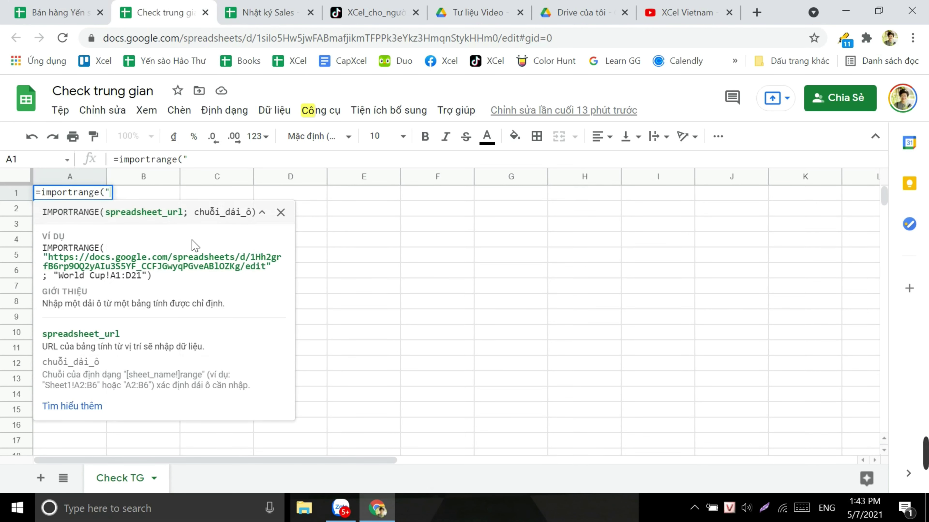
text(")
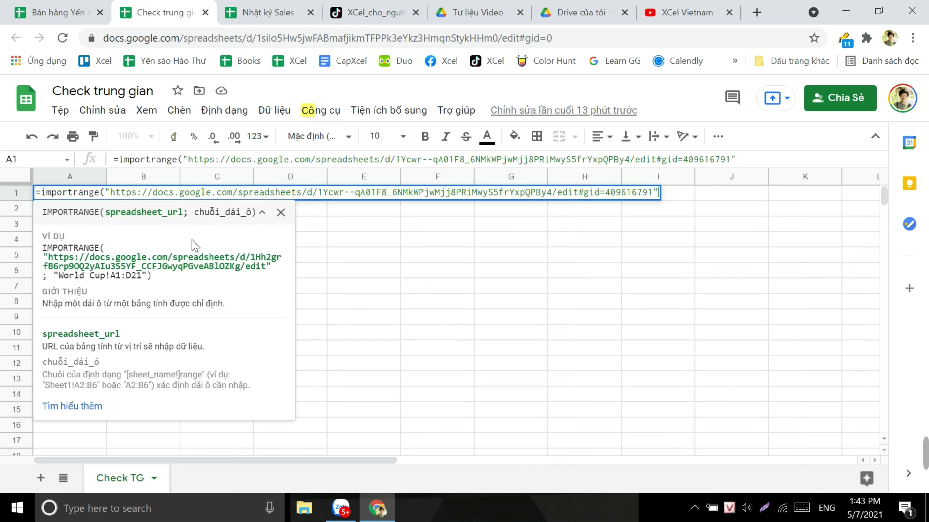
text(;")
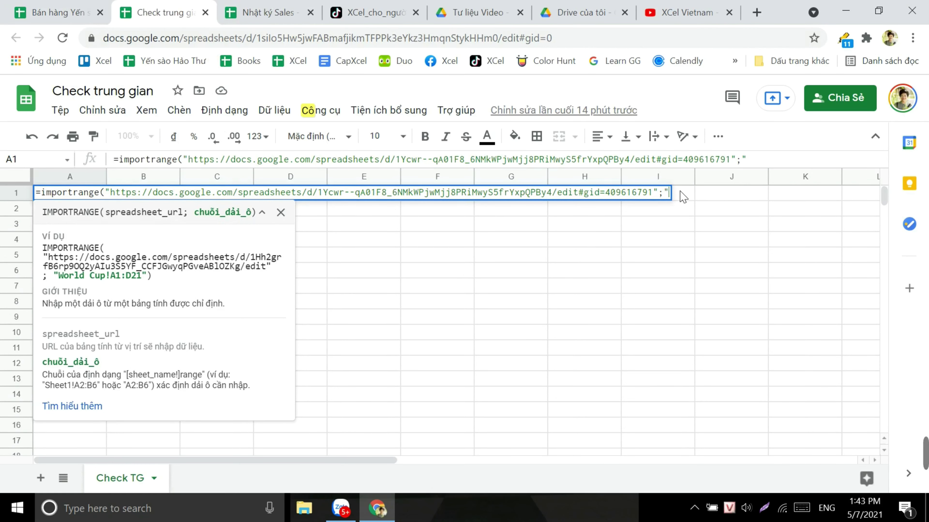
- Finish the range argument as "Check trùng!A1:D1000" and enter the formula
click(60, 11)
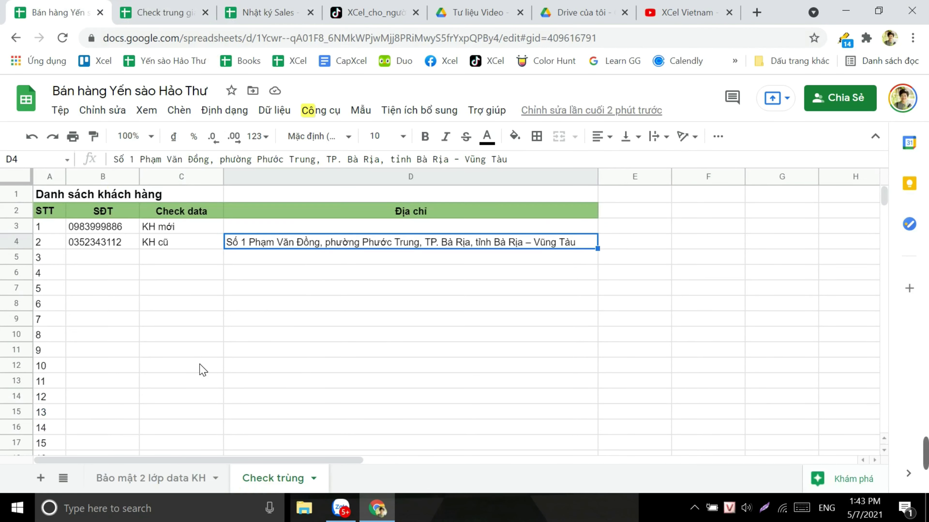
double_click(258, 482)
key(ctrl+c)
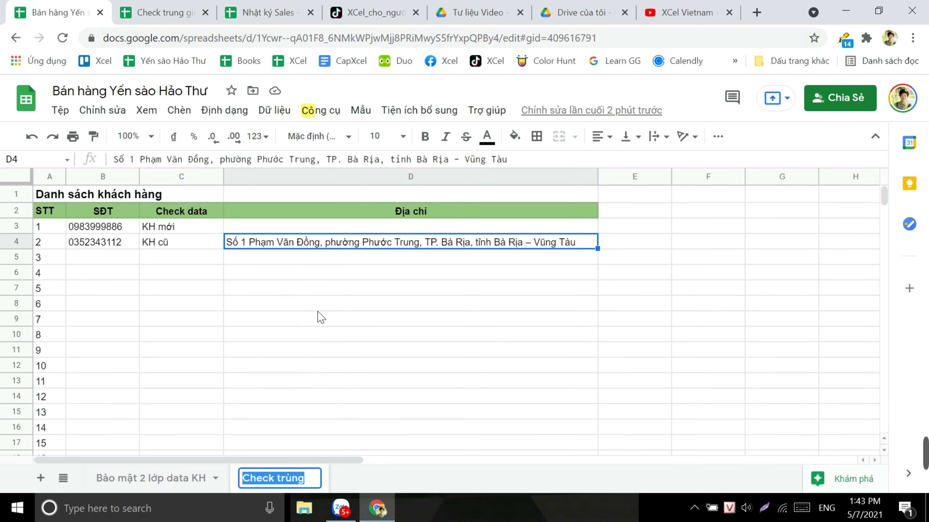
click(165, 15)
key(ctrl+v)
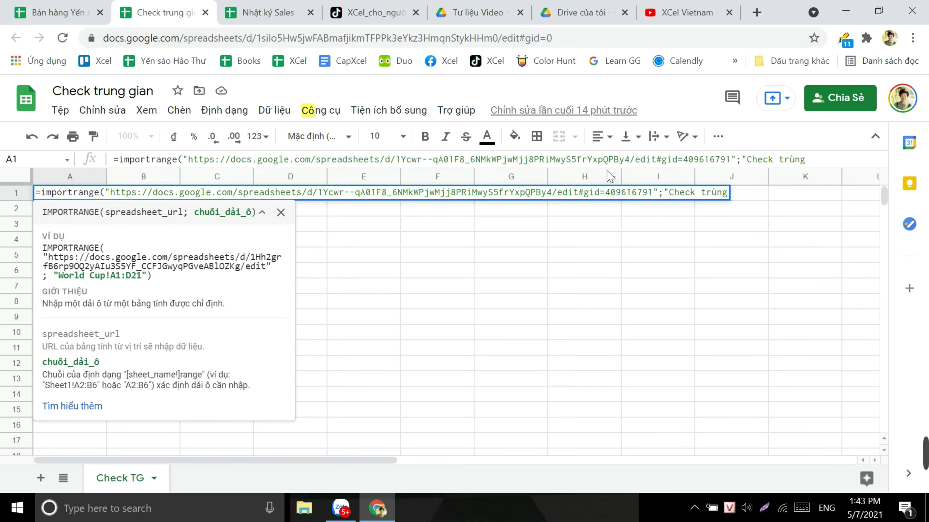
text(!)
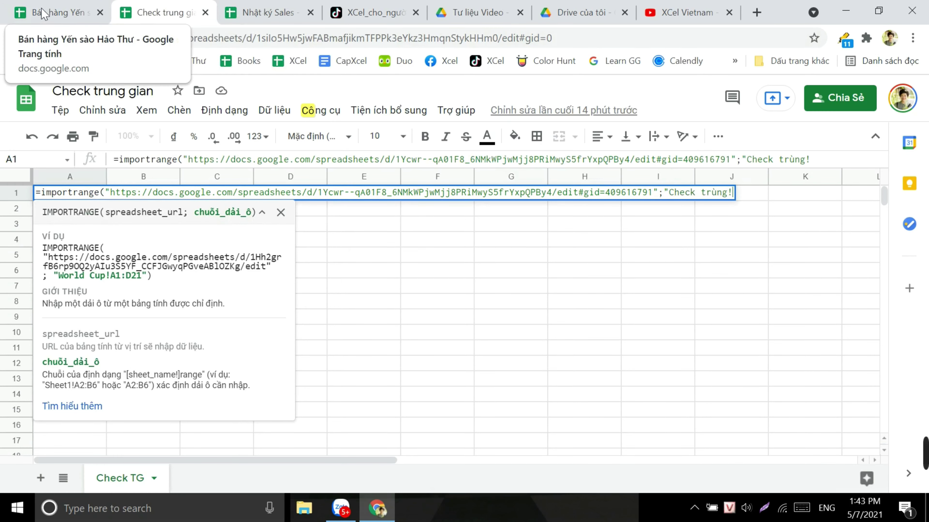
click(55, 13)
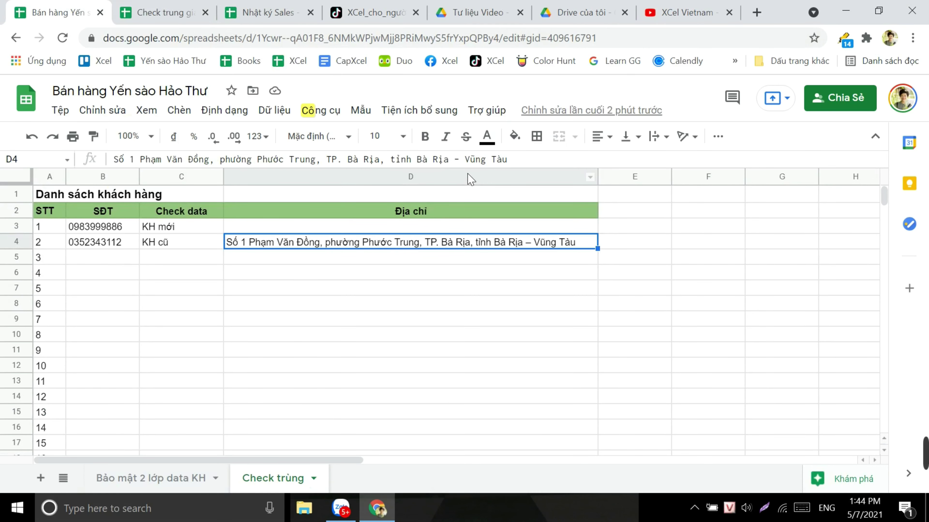
click(161, 13)
text(A1)
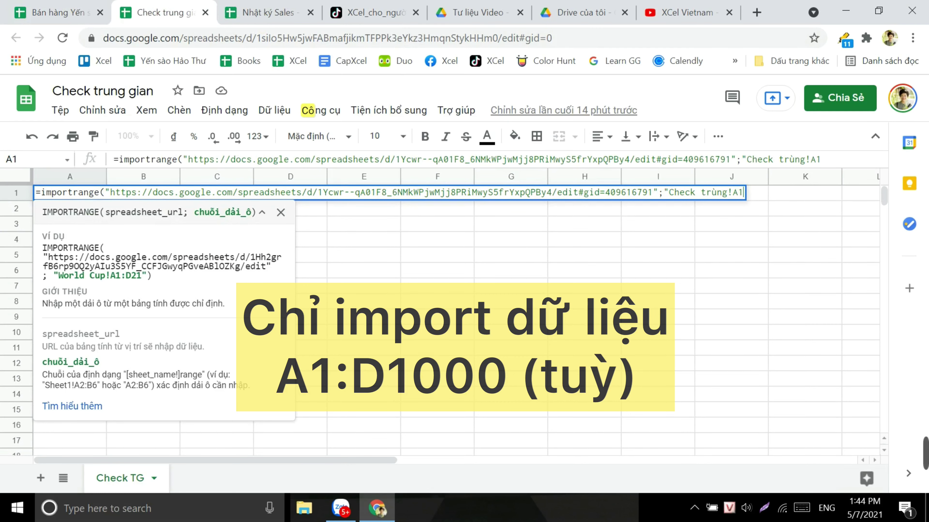
text(:)
text(D10)
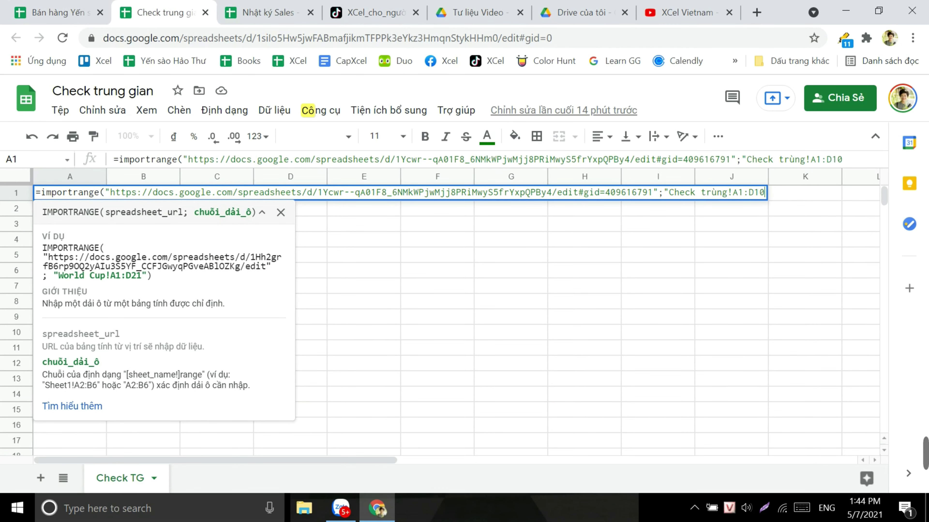
text(00"))
key(Return)
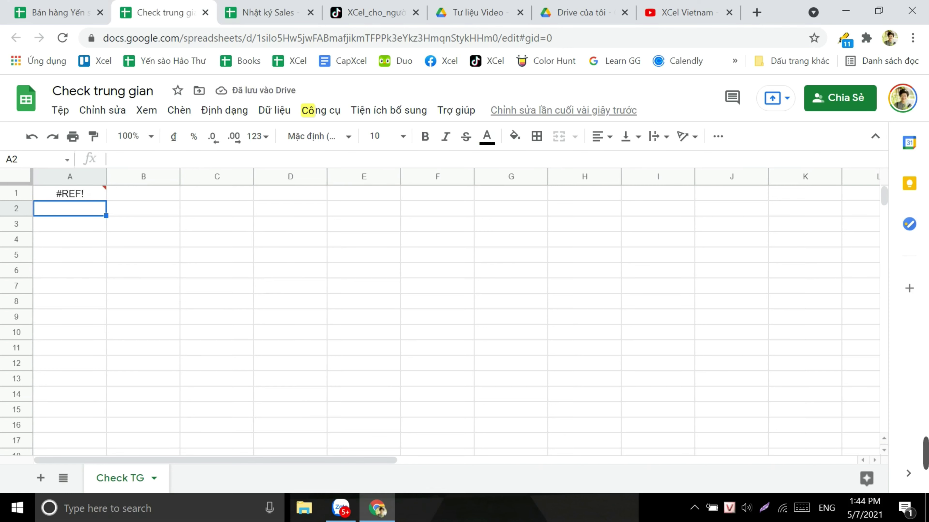
mouse_move(69, 193)
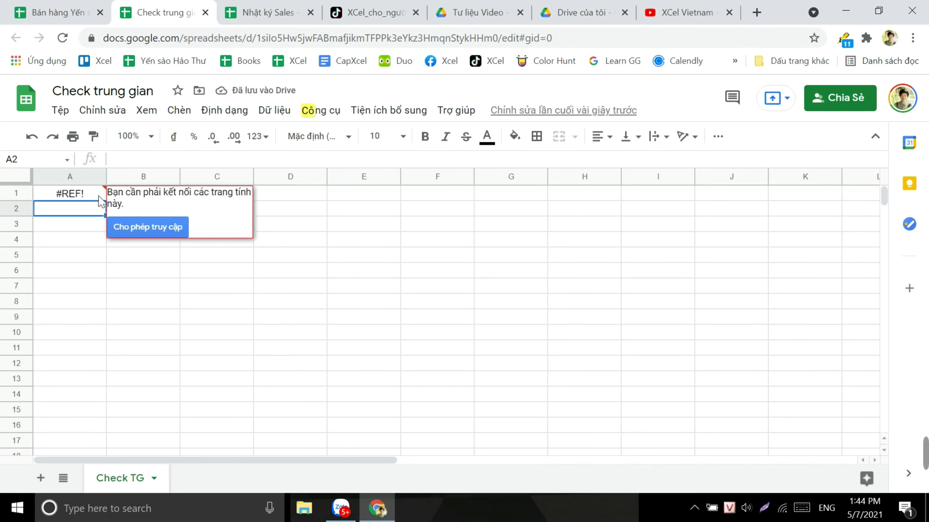
- Allow the import, narrow column A, bold and light-green-fill header A2:D2, and widen column D
click(135, 225)
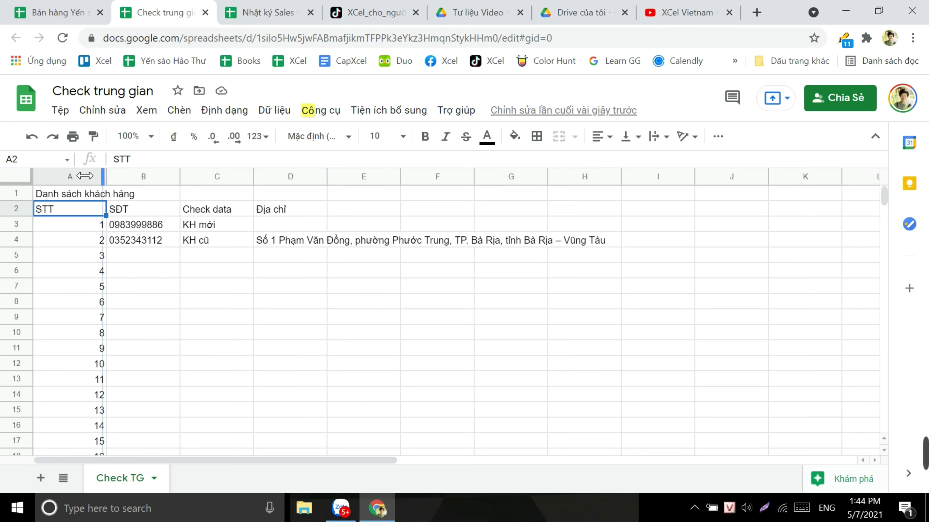
drag(107, 176, 70, 179)
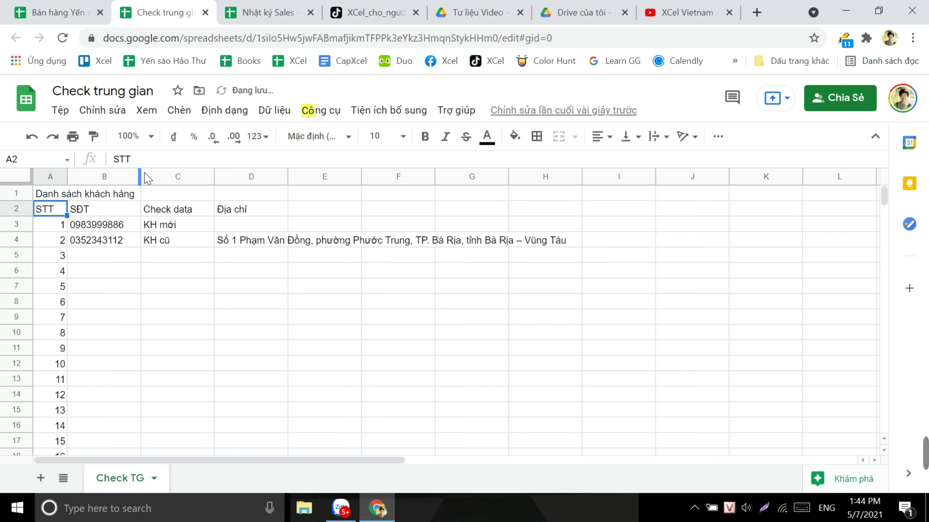
drag(55, 212, 281, 216)
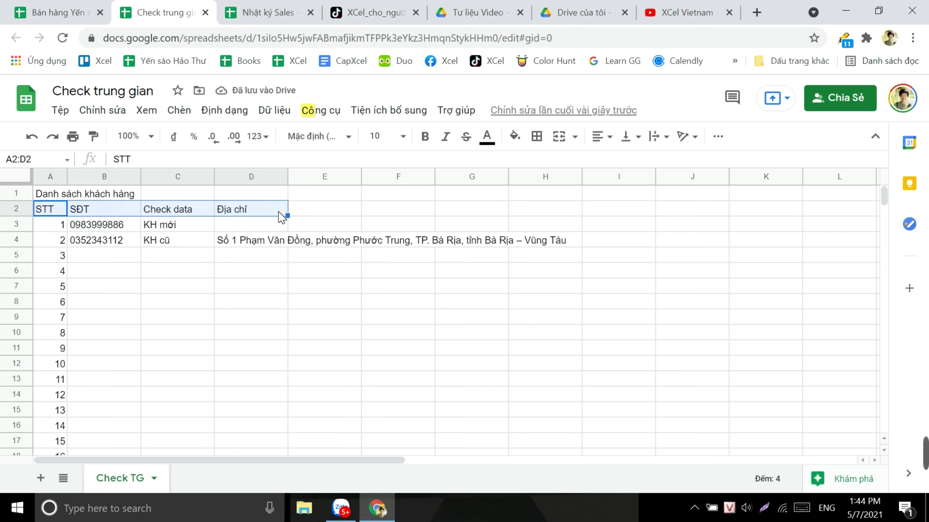
key(ctrl+b)
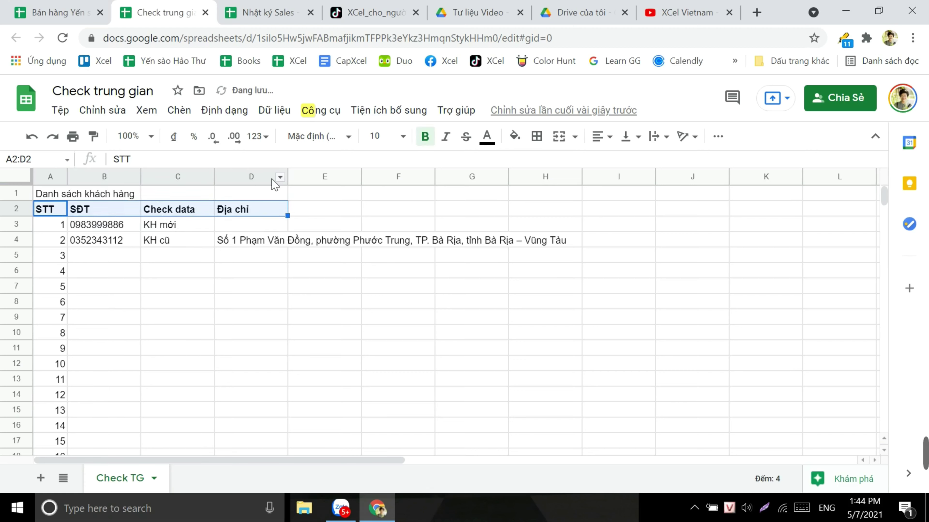
click(515, 137)
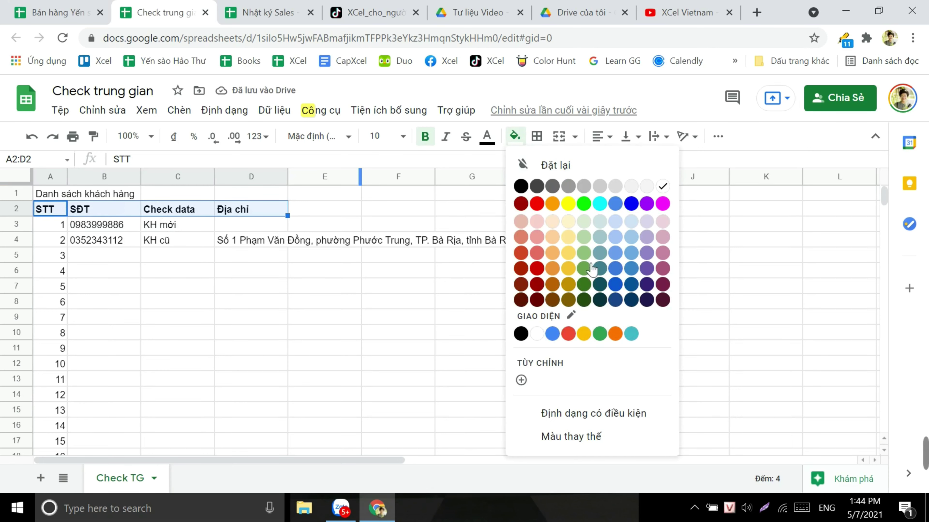
click(583, 257)
click(324, 348)
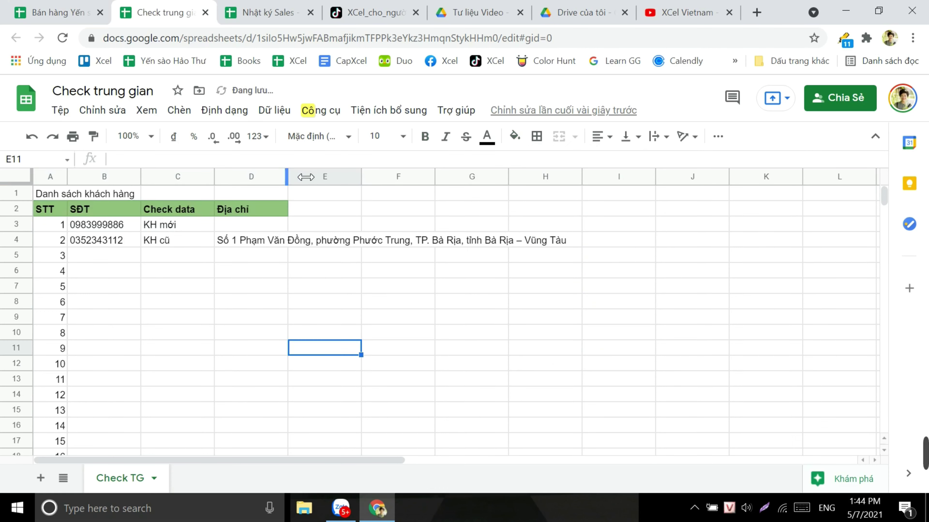
drag(381, 225, 407, 225)
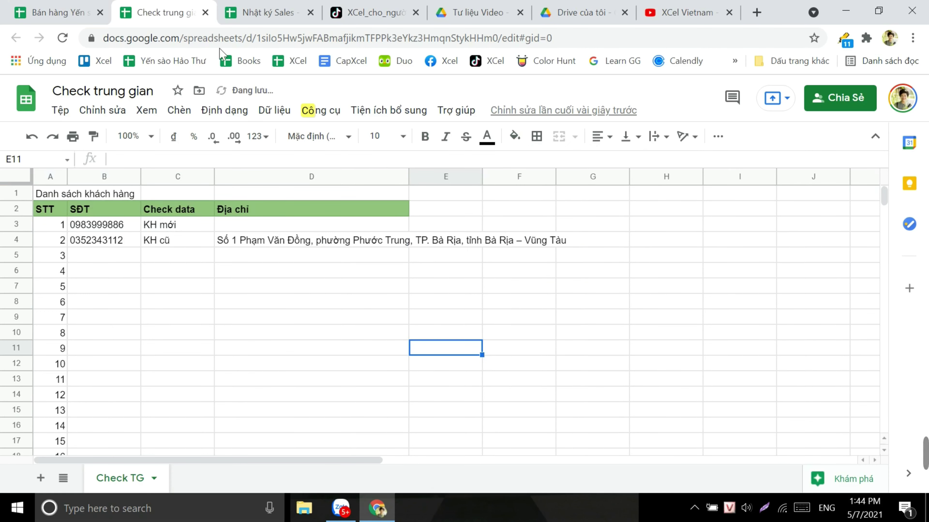
- In Nhật ký Sales, add a blank sheet and rename it 'Check trung gian'
click(266, 15)
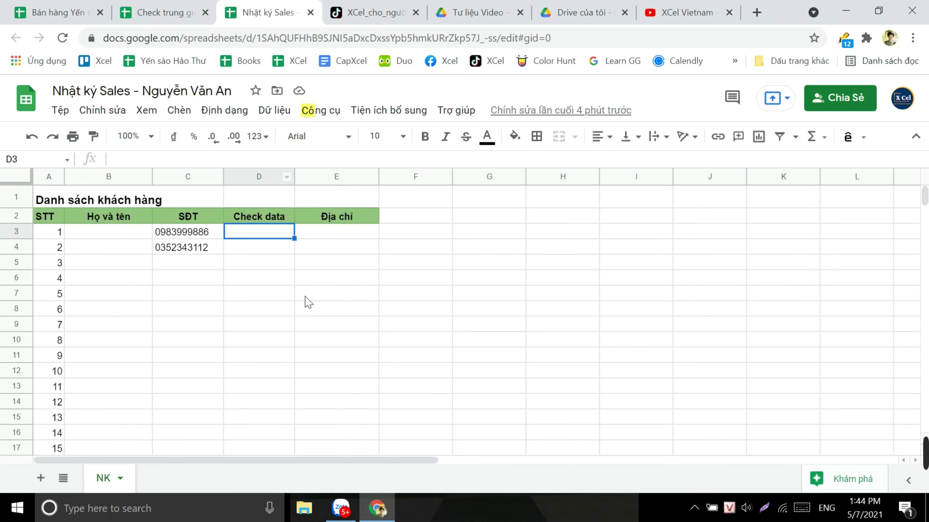
click(154, 13)
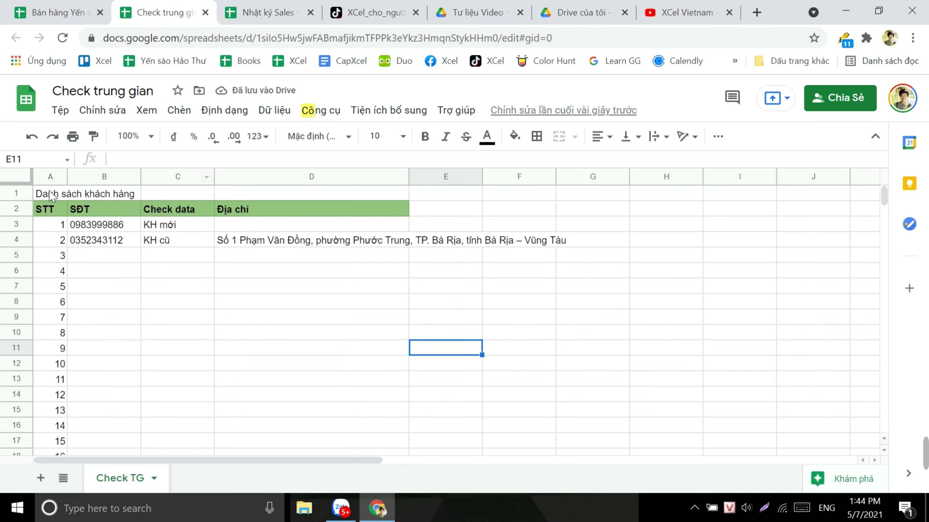
click(257, 6)
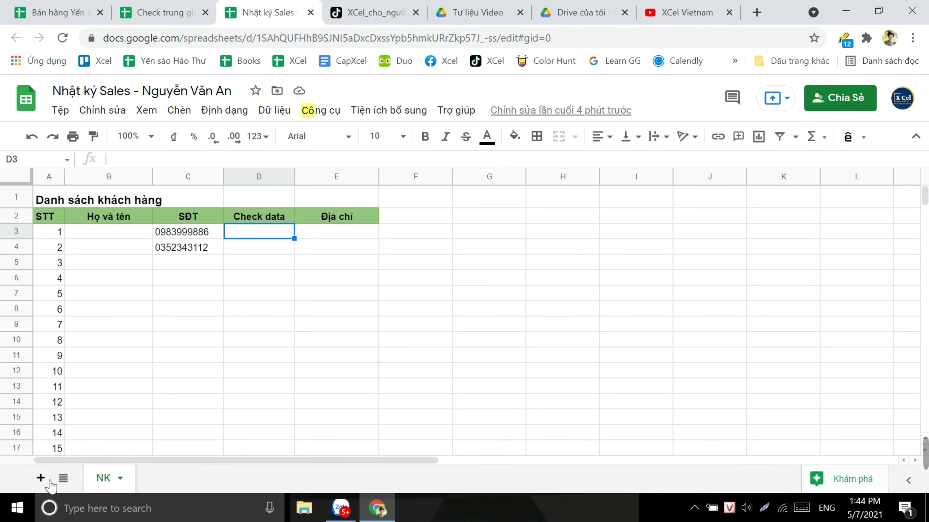
click(40, 478)
double_click(168, 483)
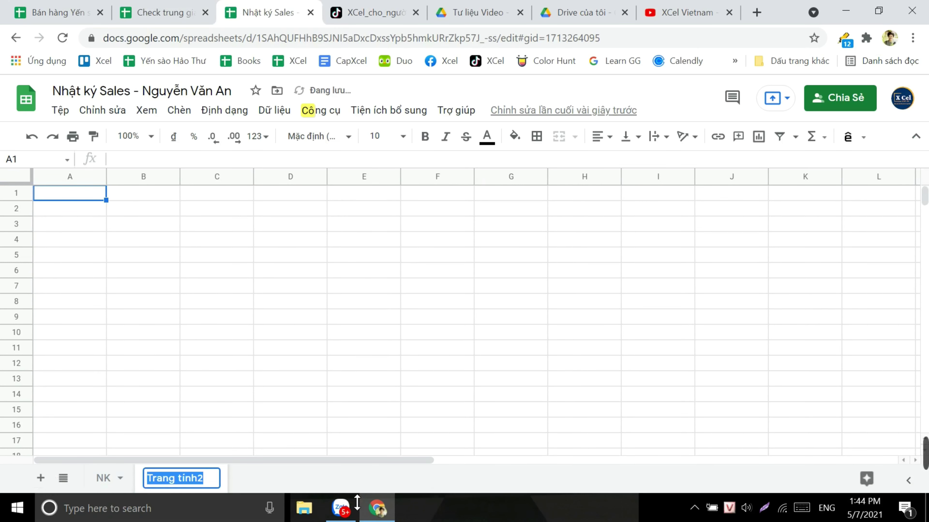
text(Check trung)
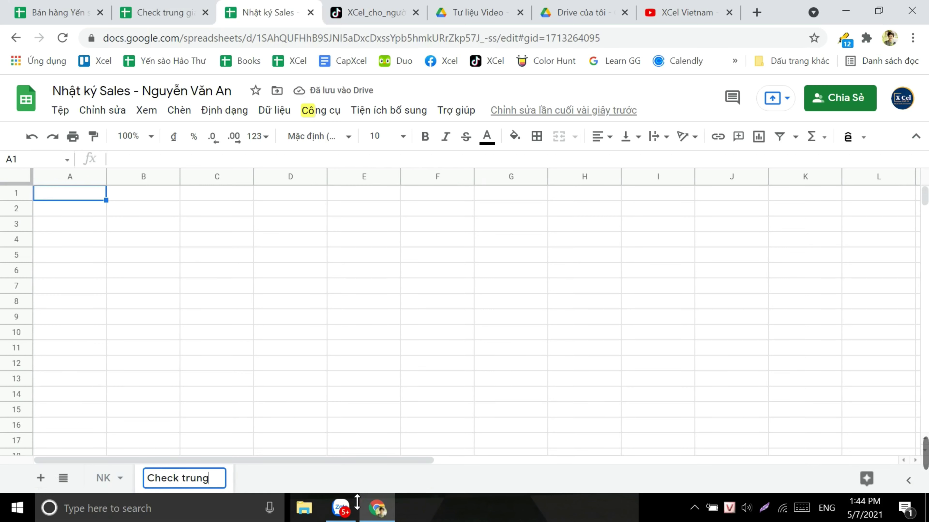
text( gian)
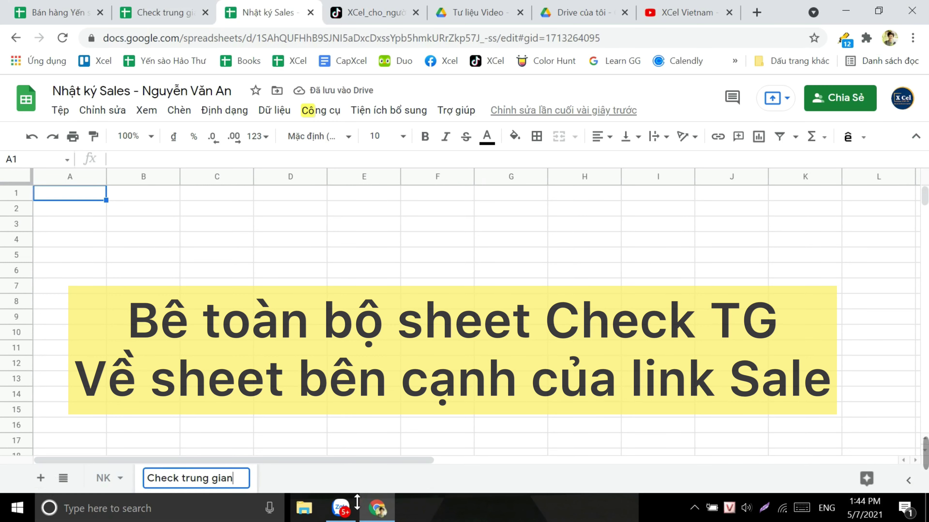
key(Return)
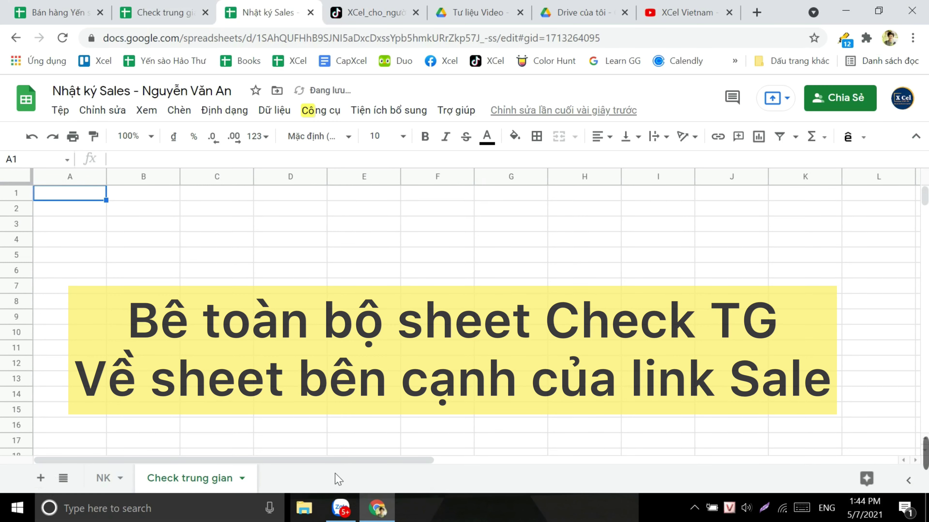
- Begin an =importrange formula in A1 of the new sheet
click(178, 15)
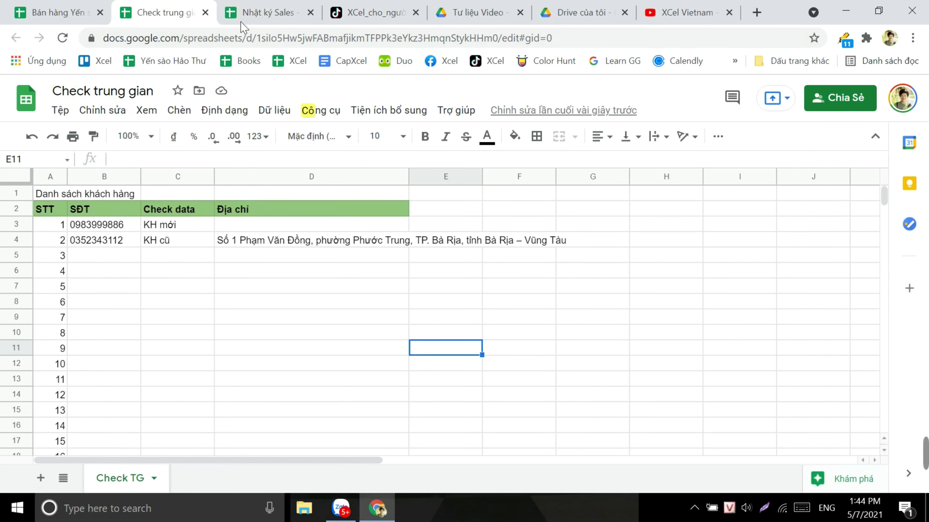
click(228, 7)
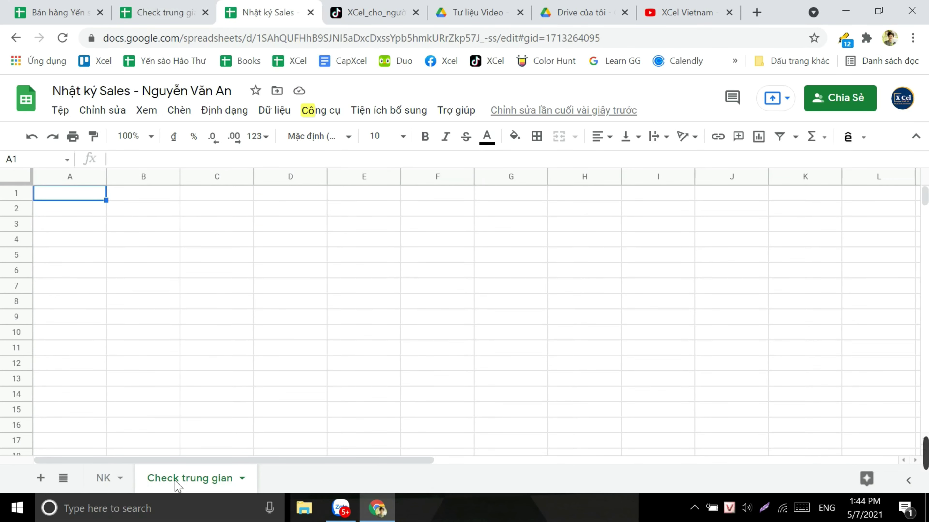
text(=importrange()
key(BackSpace)
key(BackSpace)
key(BackSpace)
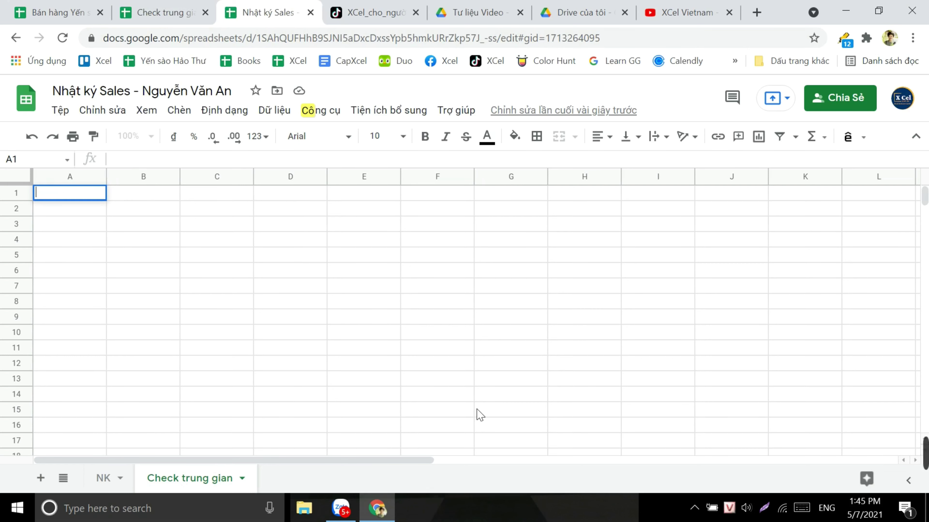
- Start =importrange in A1 with the Check trung gian spreadsheet's URL
text(=)
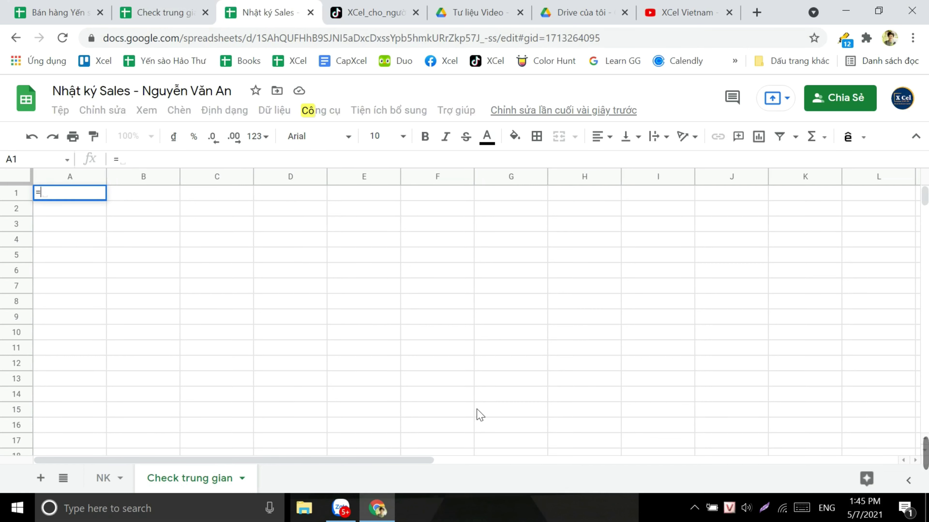
text(importrange()
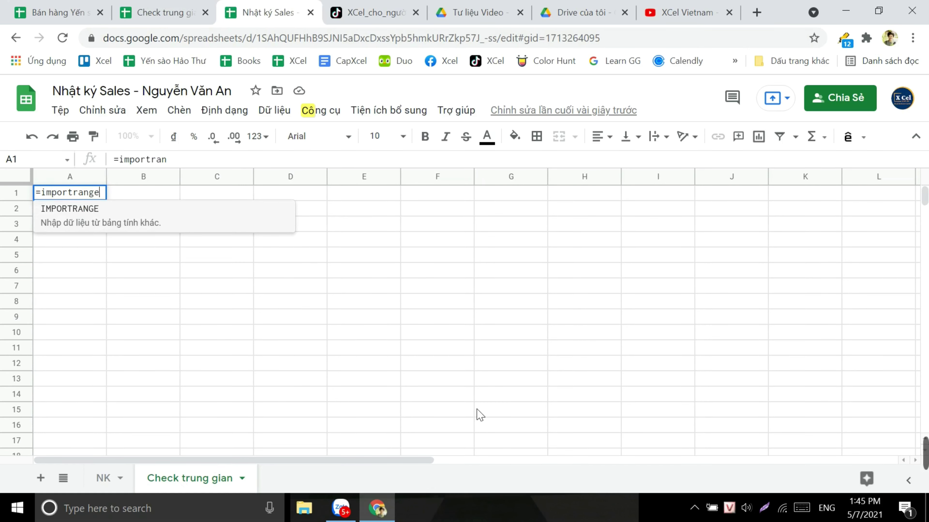
text(")
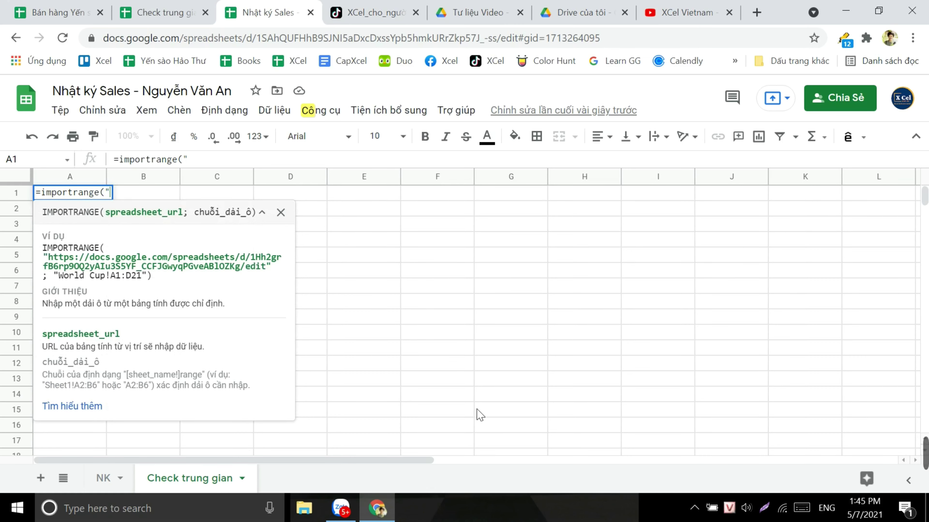
click(153, 7)
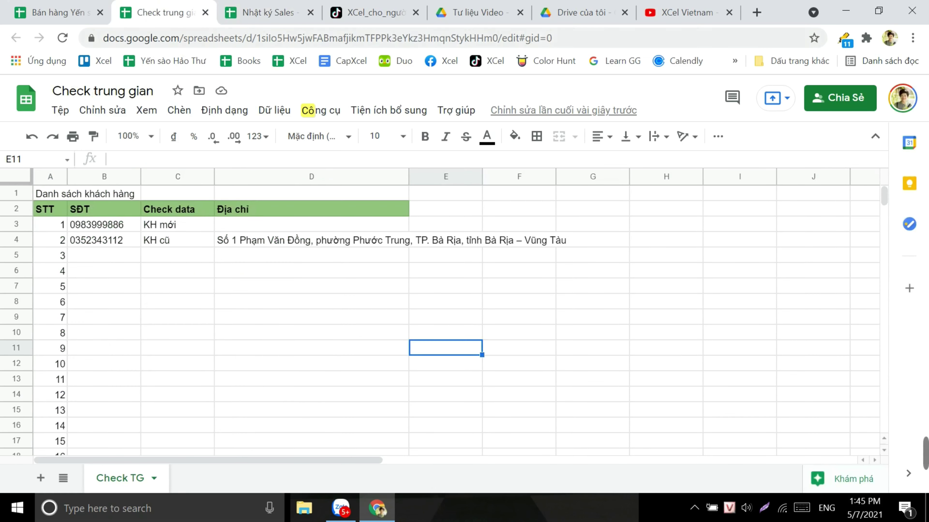
click(218, 38)
click(252, 11)
key(ctrl+v)
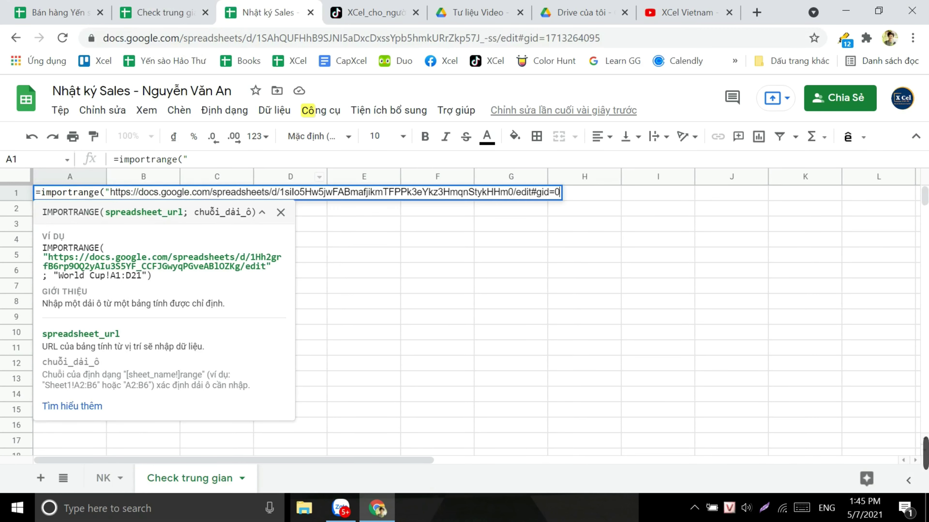
text(")
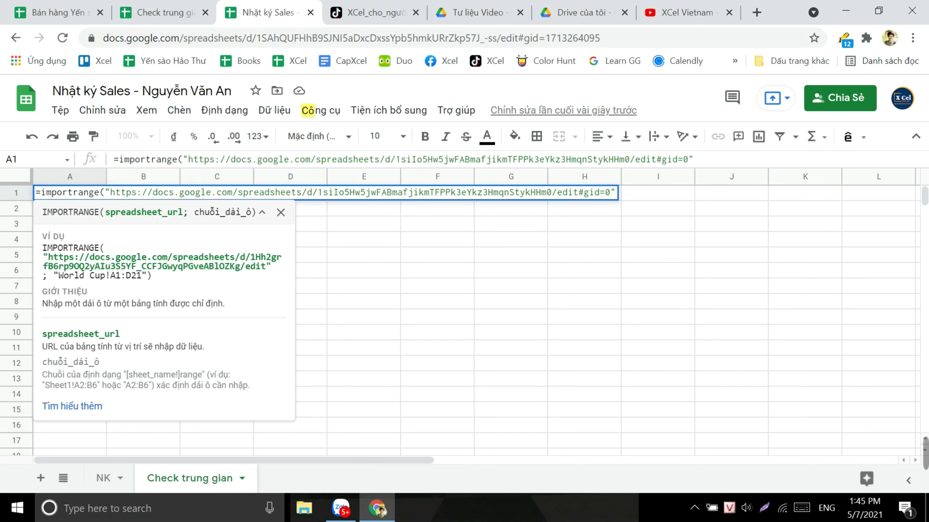
text(;)
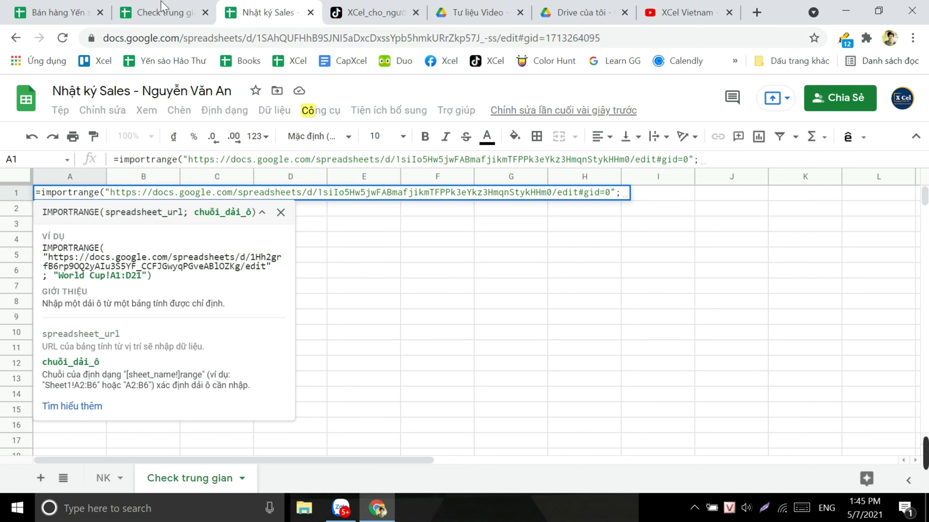
- Complete the range as "Check TG!A1:D1000" and enter the formula
click(156, 9)
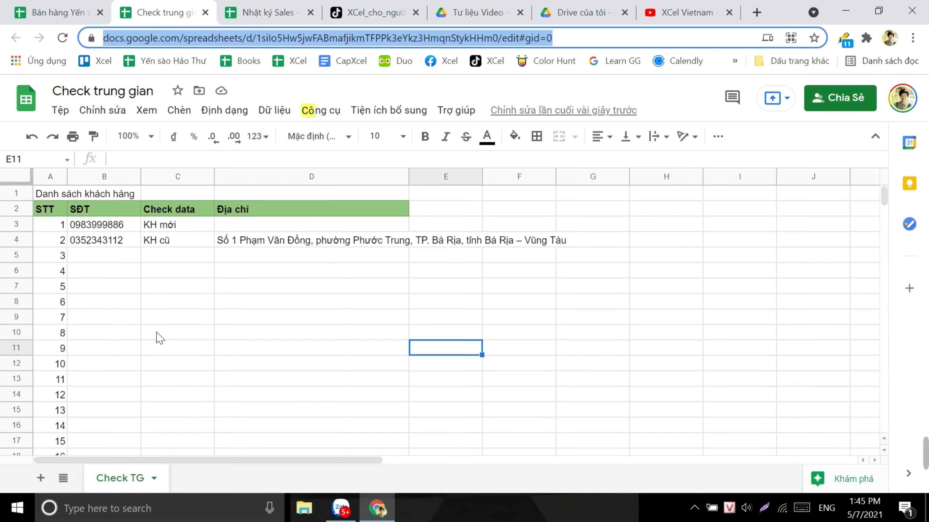
double_click(124, 480)
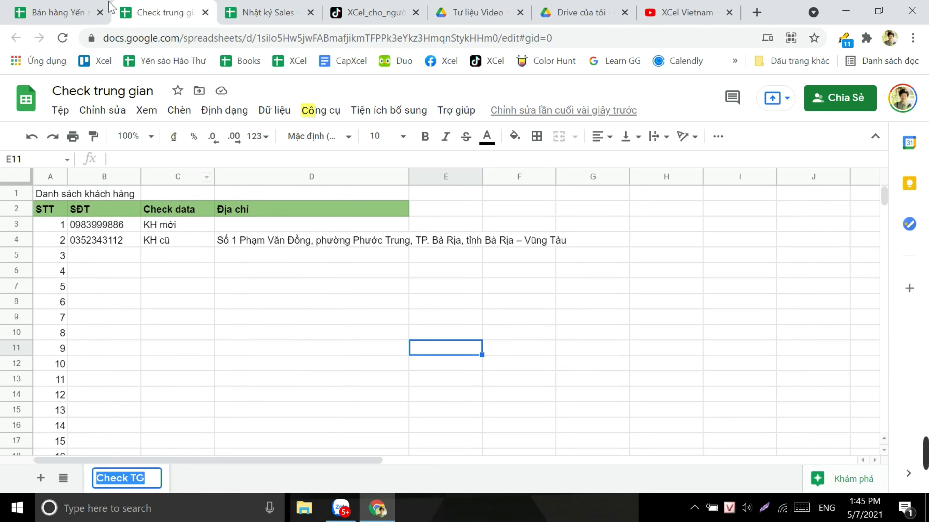
click(268, 14)
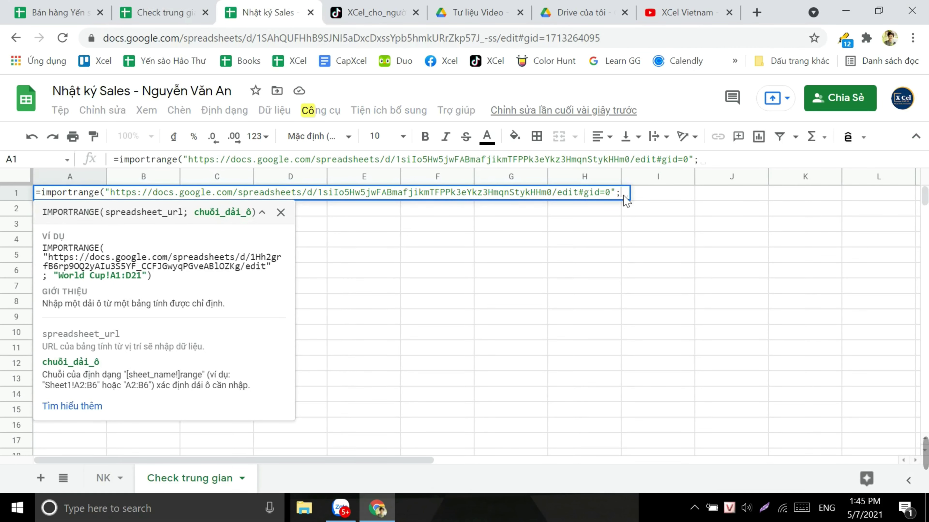
text("Check TG)
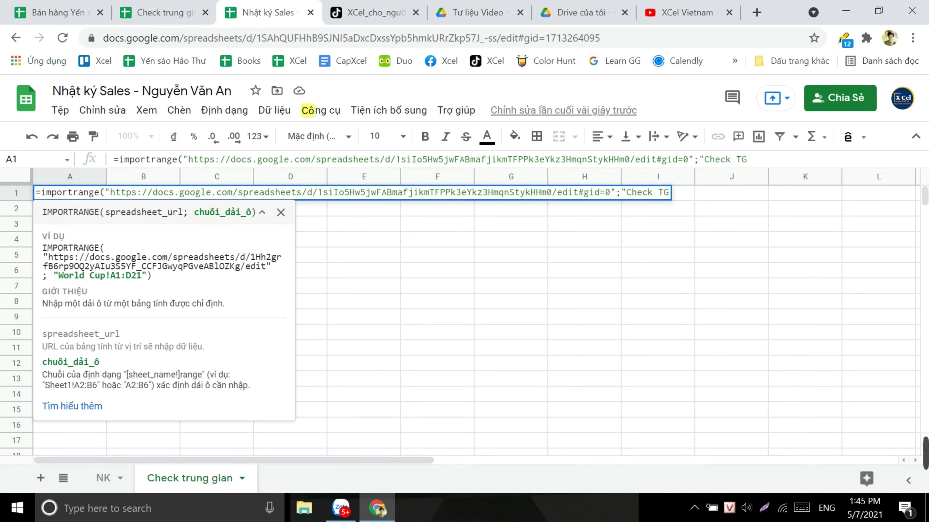
text(!)
click(179, 14)
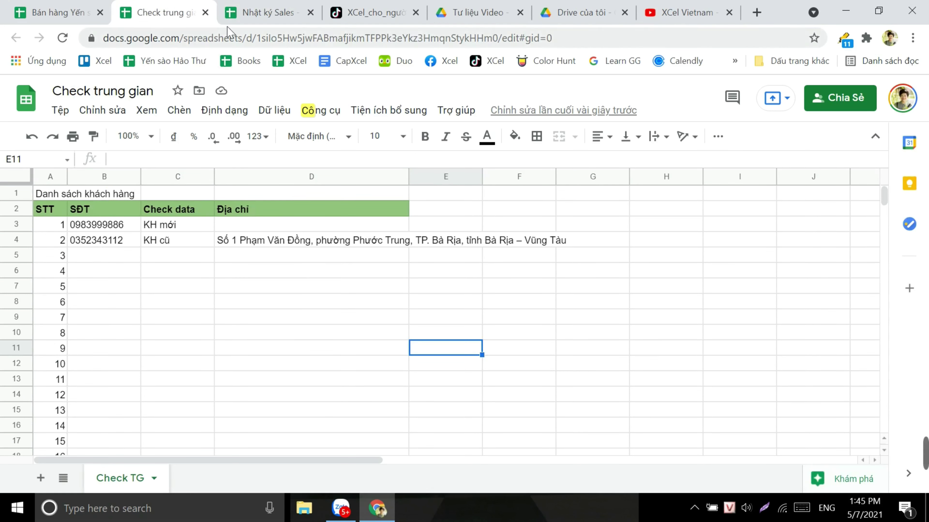
click(263, 16)
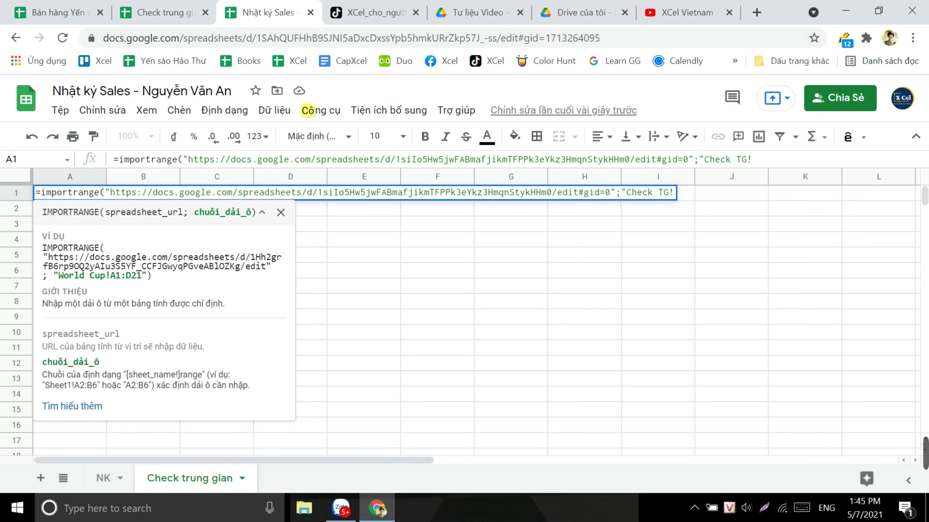
text(A1:D1000")
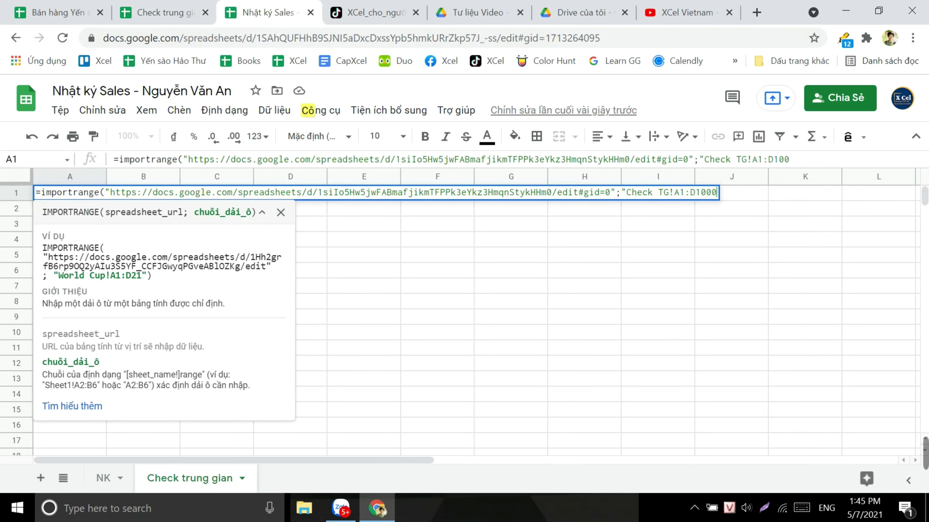
text())
key(Return)
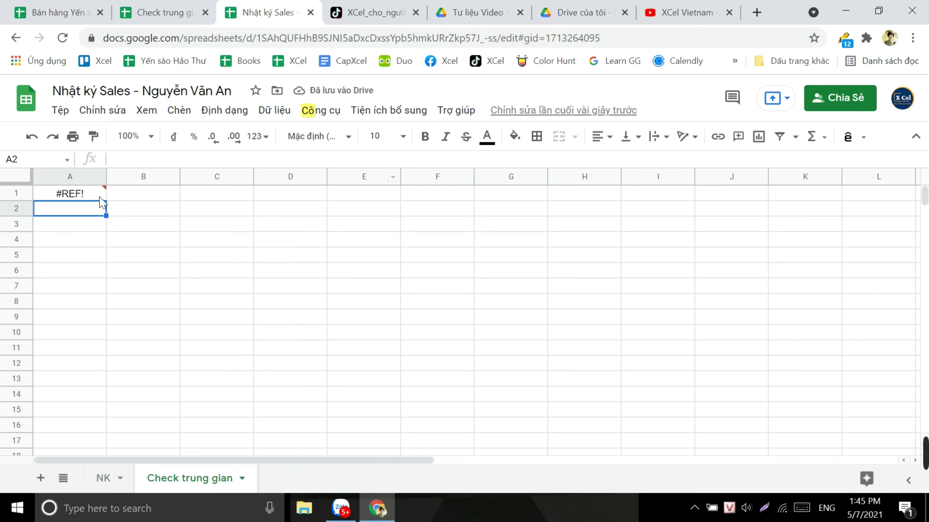
- Allow access to the linked spreadsheet, narrow column A, and switch to the NK sheet
click(136, 230)
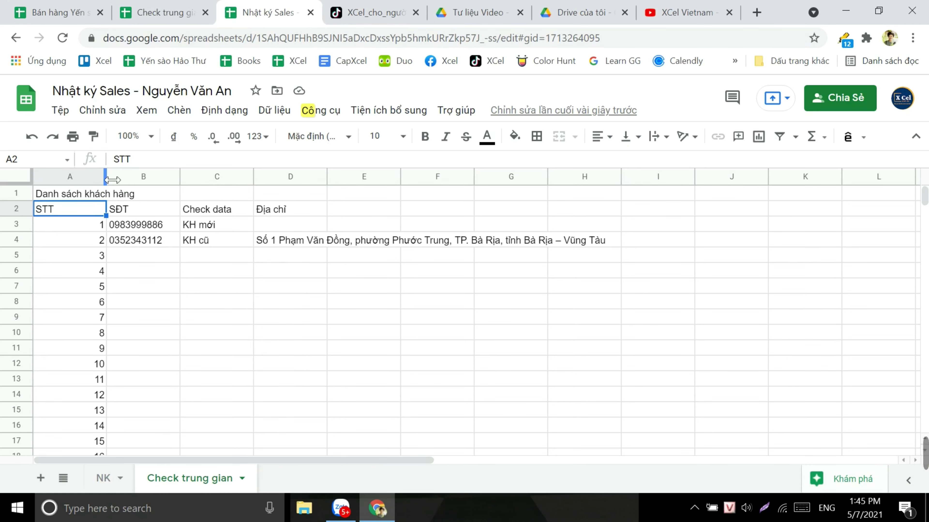
drag(106, 179, 74, 189)
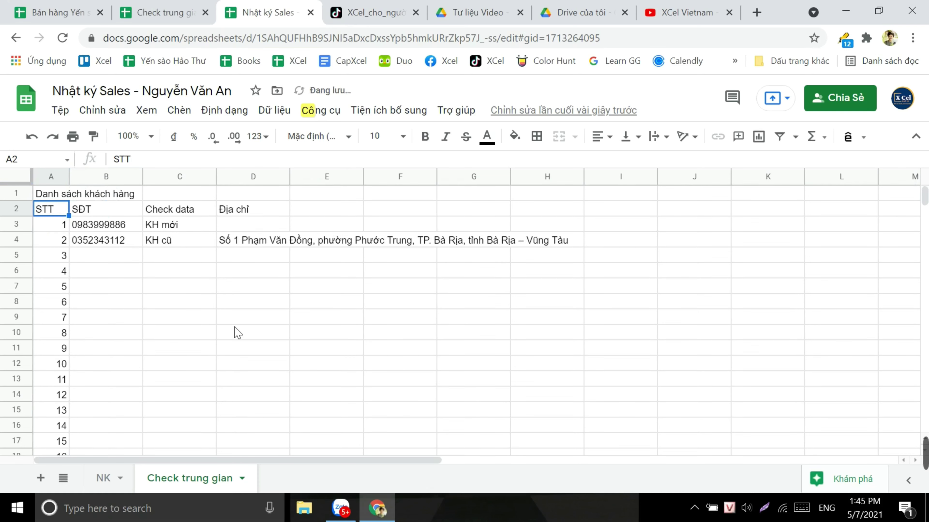
click(106, 479)
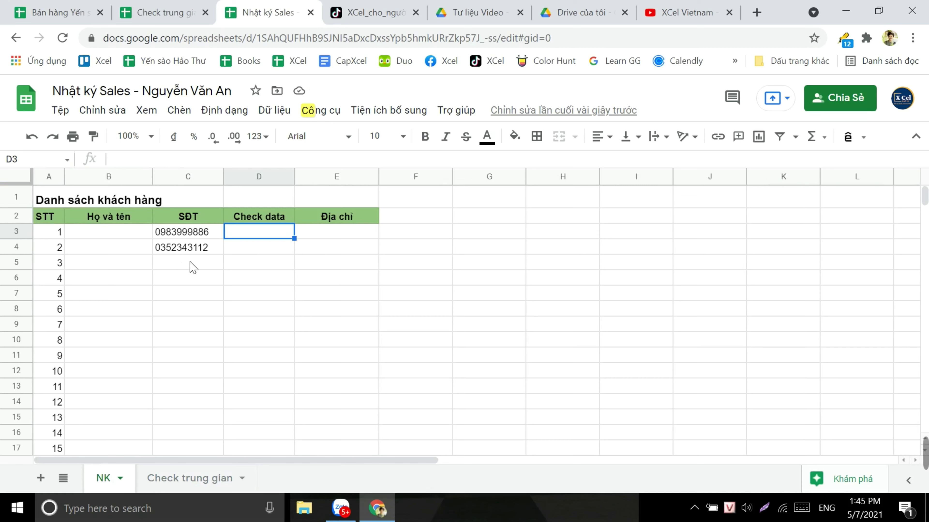
- Inspect the SĐT, Check data and address cells on Check trùng, then return to Check trung gian
click(193, 268)
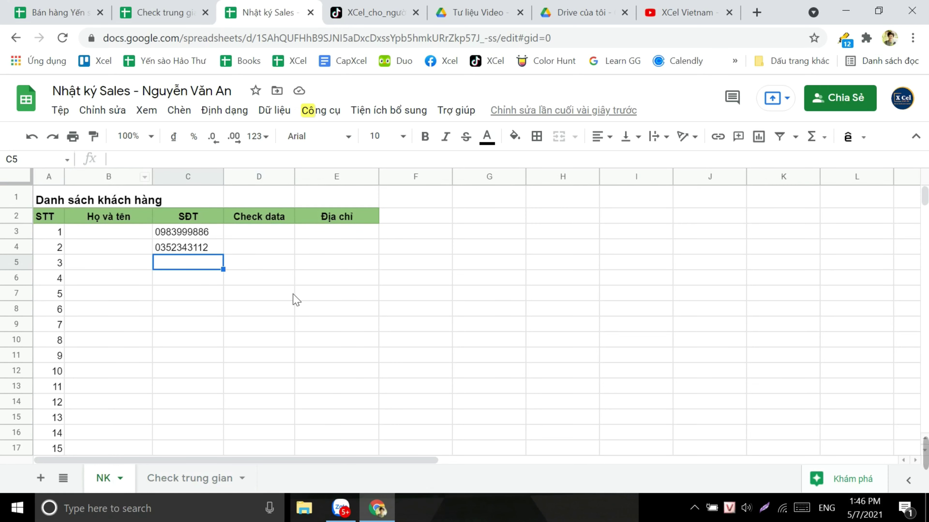
click(57, 14)
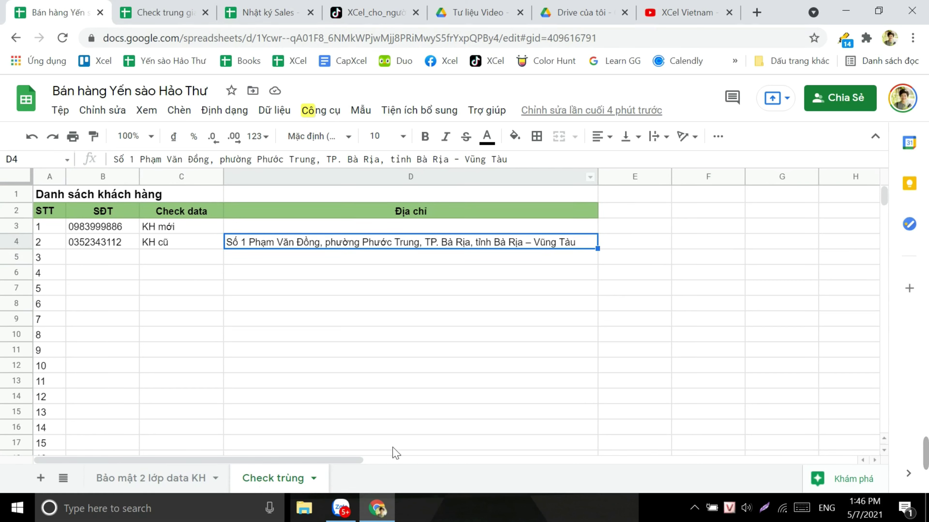
click(102, 179)
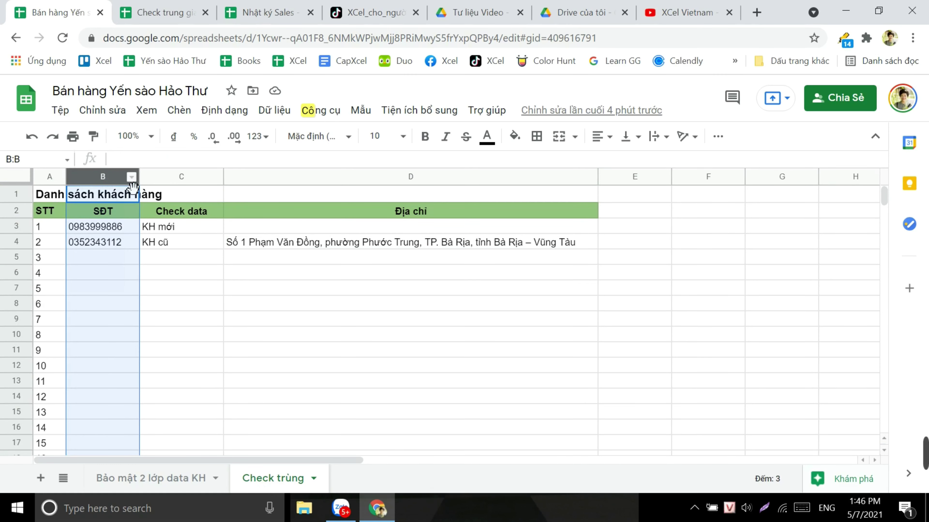
click(200, 230)
click(190, 246)
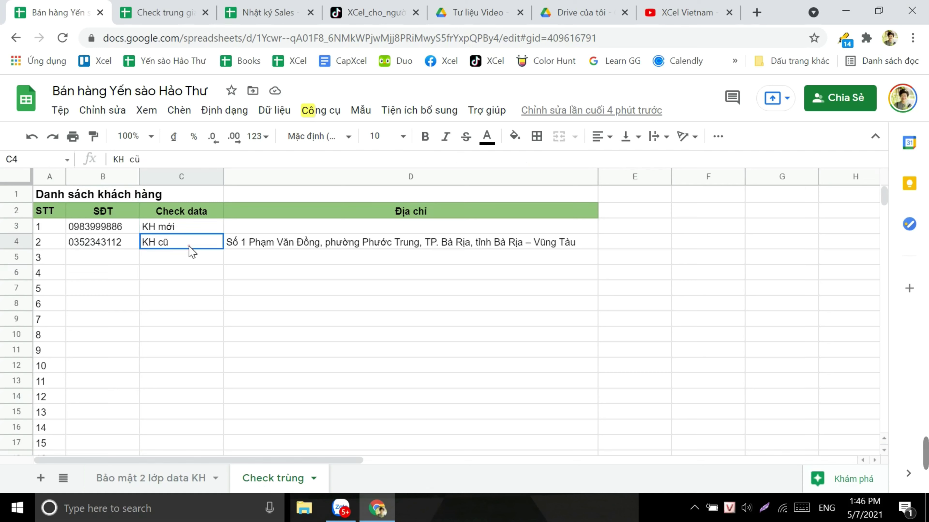
click(322, 243)
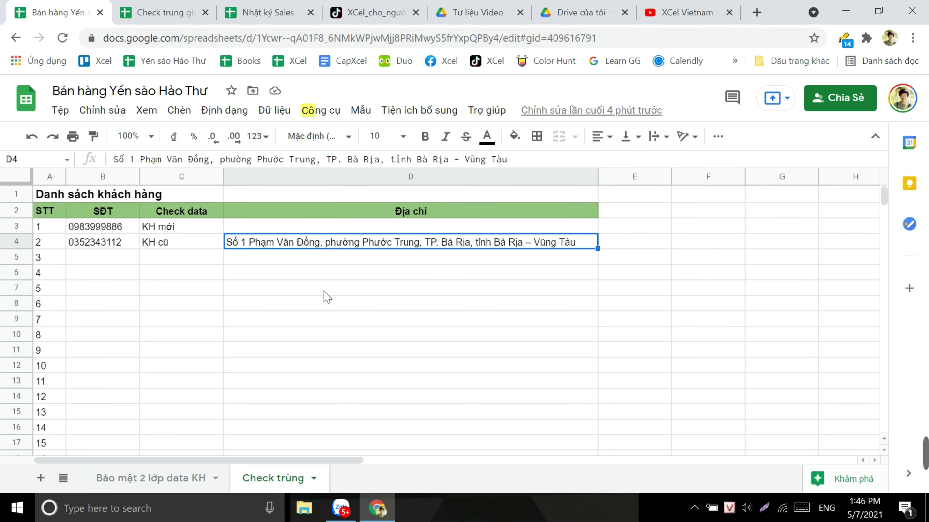
click(151, 15)
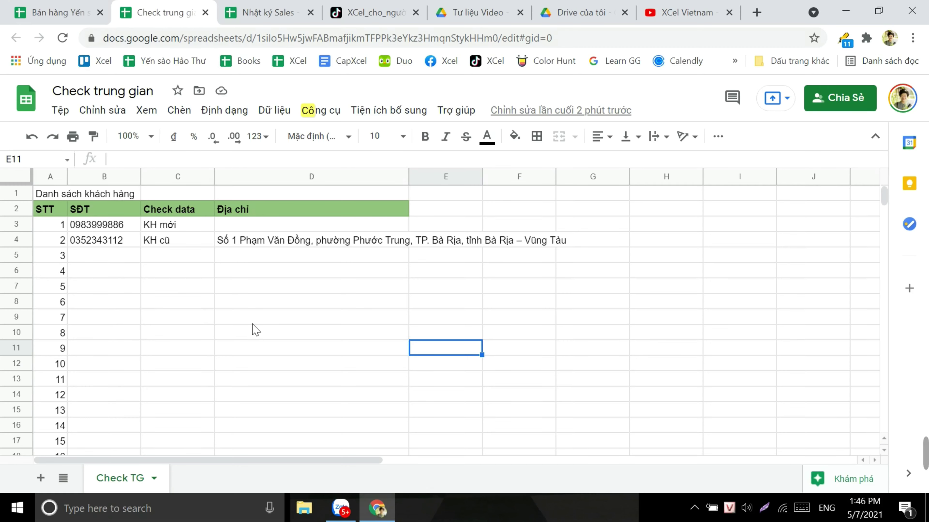
- Glance at the Bảo mật 2 lớp data KH sheet, then open Nhật ký Sales' Check trung gian sheet
click(63, 7)
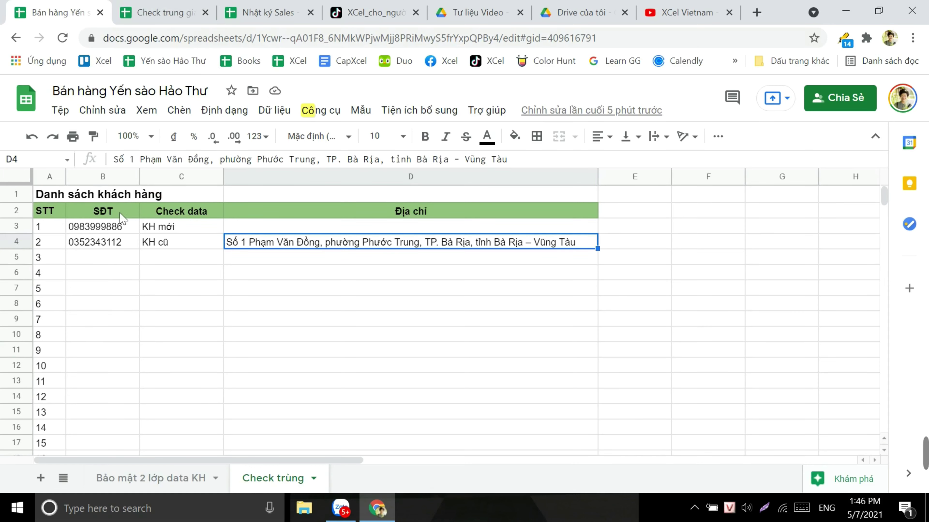
click(134, 478)
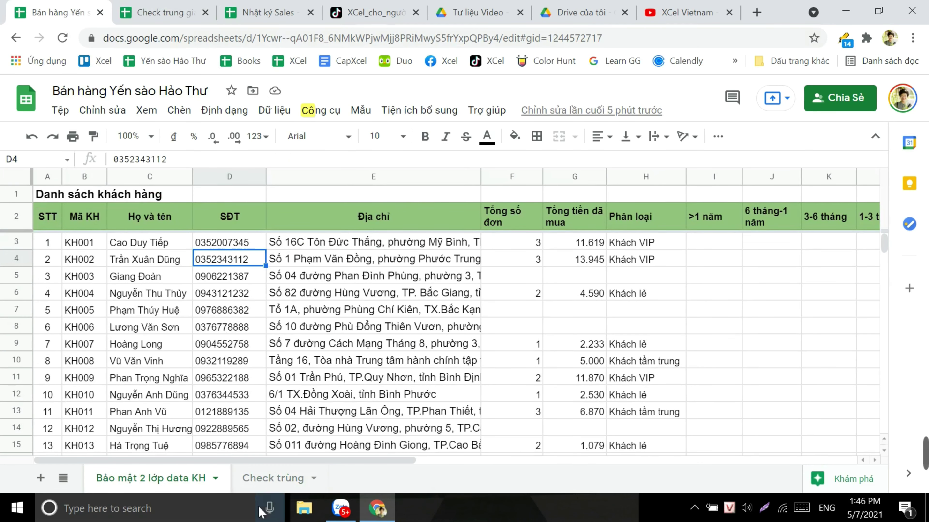
click(168, 13)
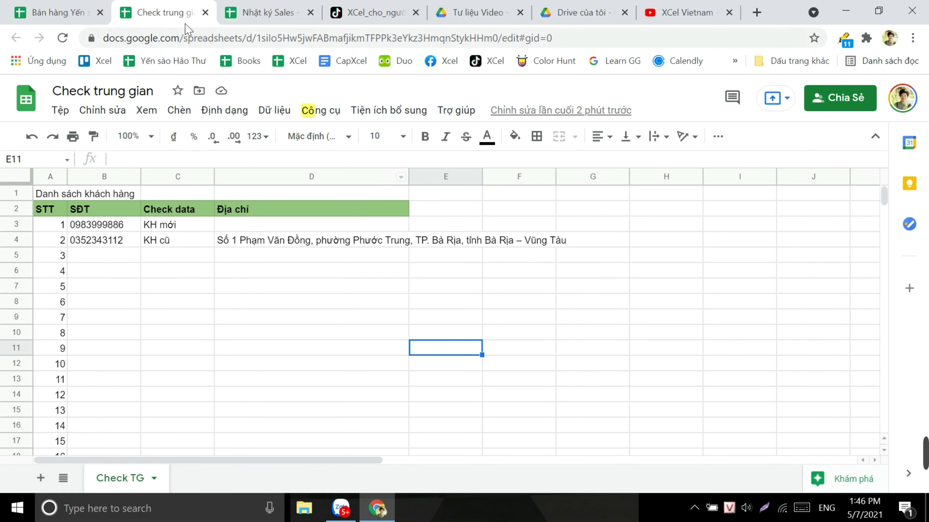
click(267, 12)
click(186, 479)
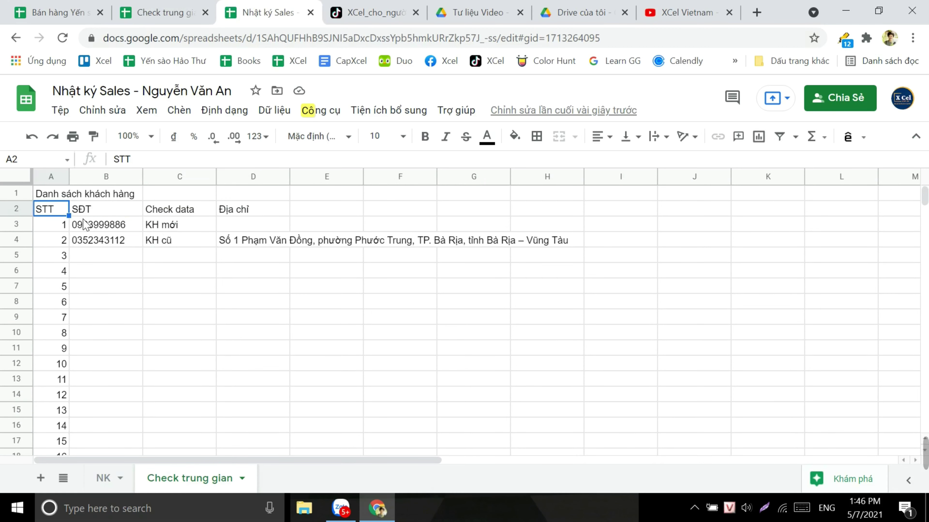
- Bold header A2:D2, fill it light green, and go back to the NK sheet
drag(61, 210, 250, 216)
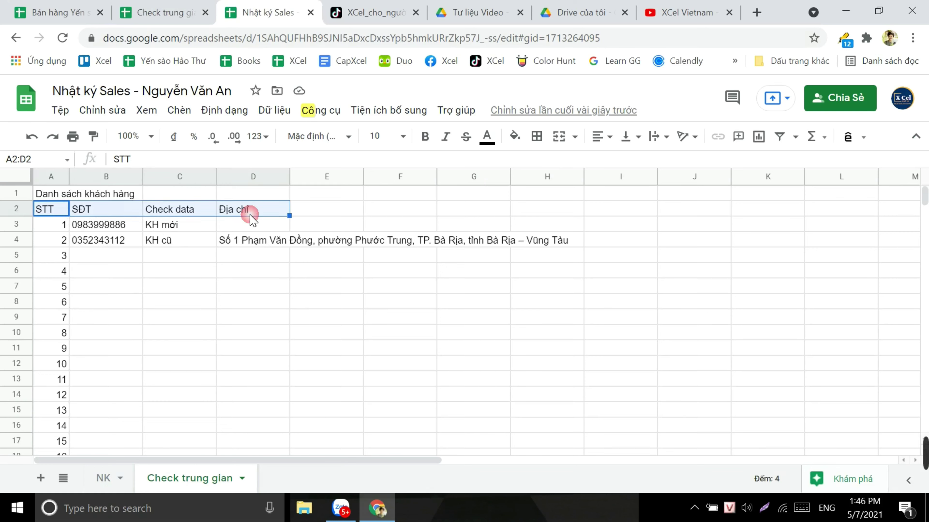
key(ctrl+b)
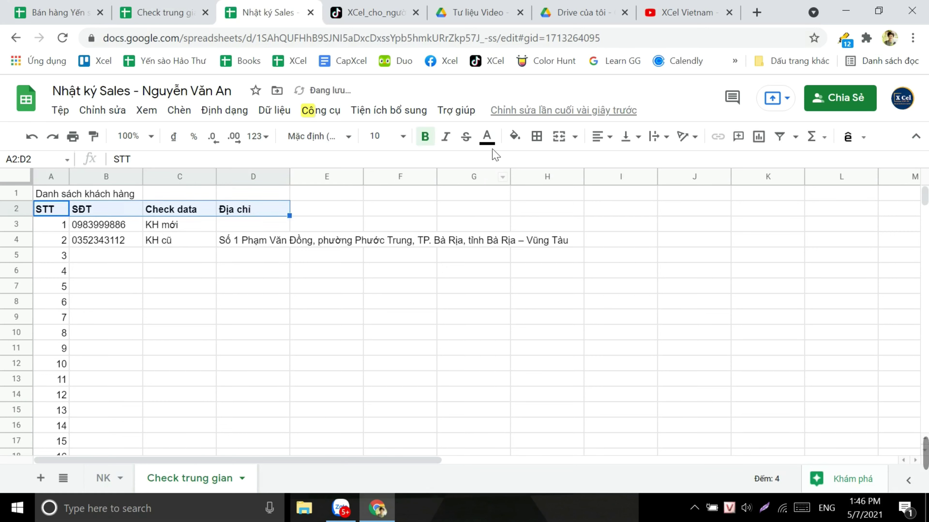
click(512, 137)
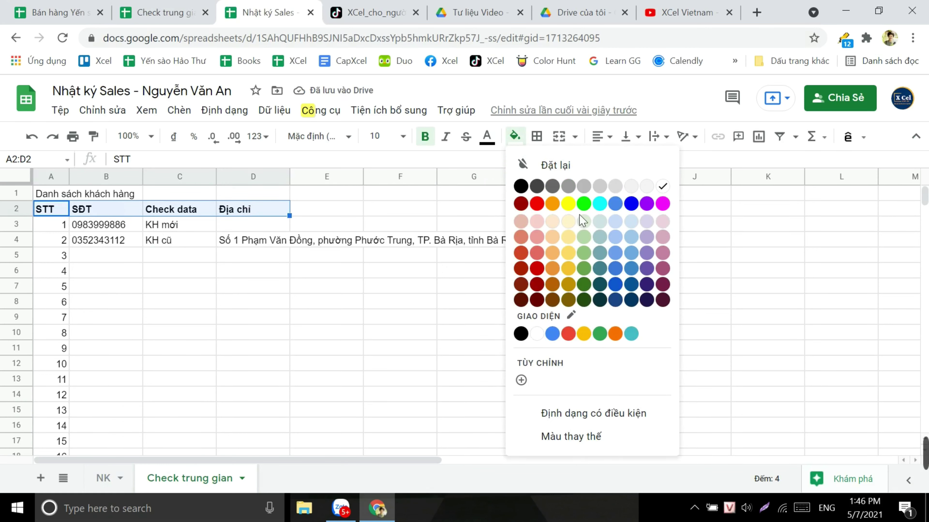
click(585, 254)
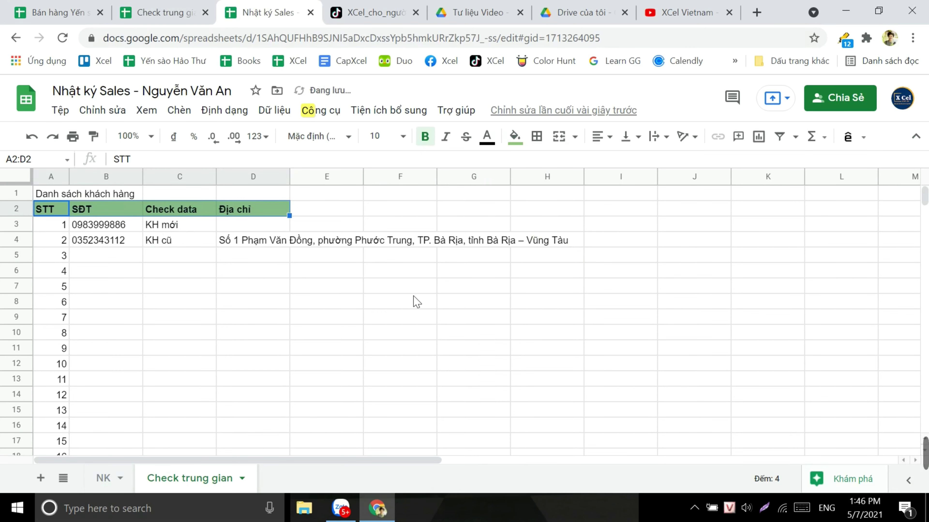
click(413, 301)
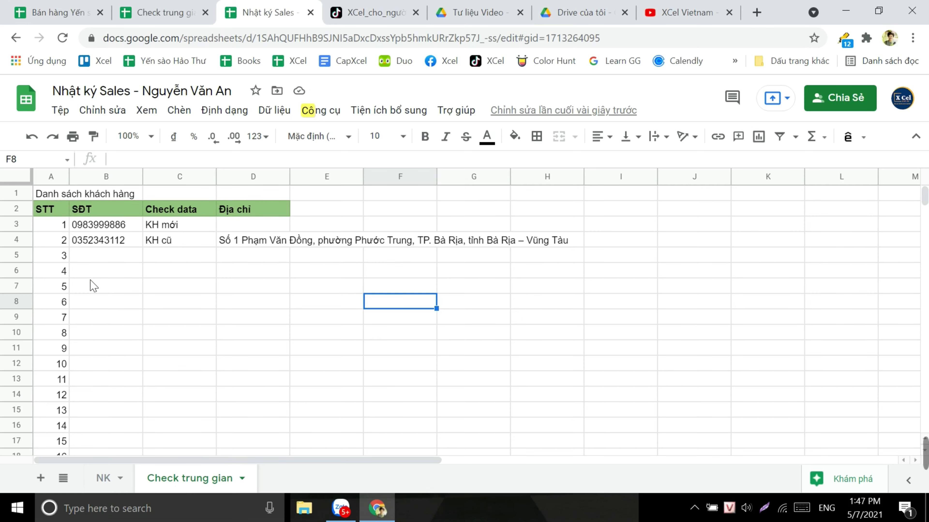
click(106, 479)
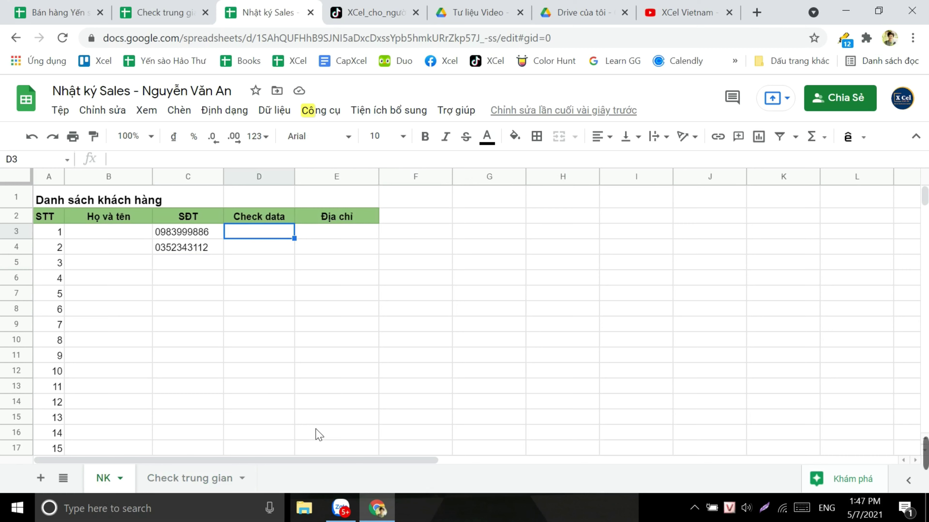
- Enter =filter('Check trung gian'!C:C;'Check trung gian'!B:B=C3) in NK!D3, returning KH mới
text(=f)
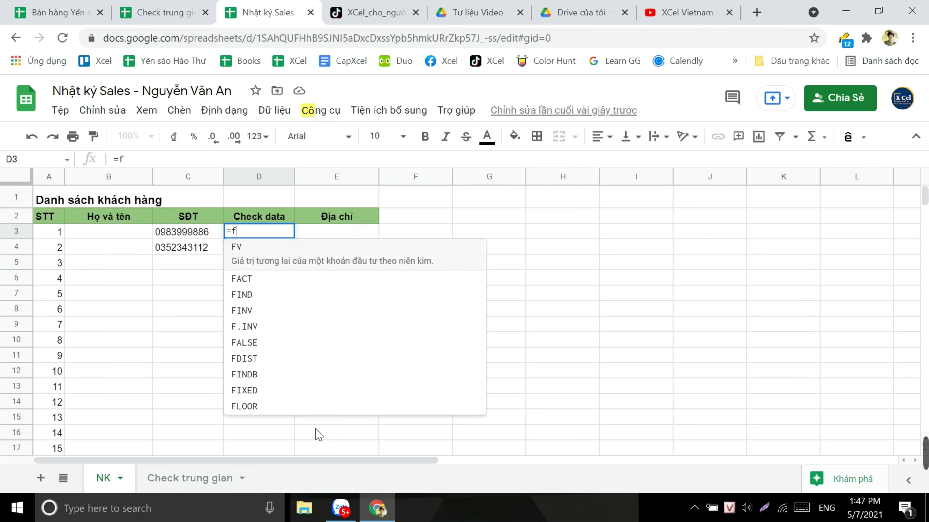
text(ilter()
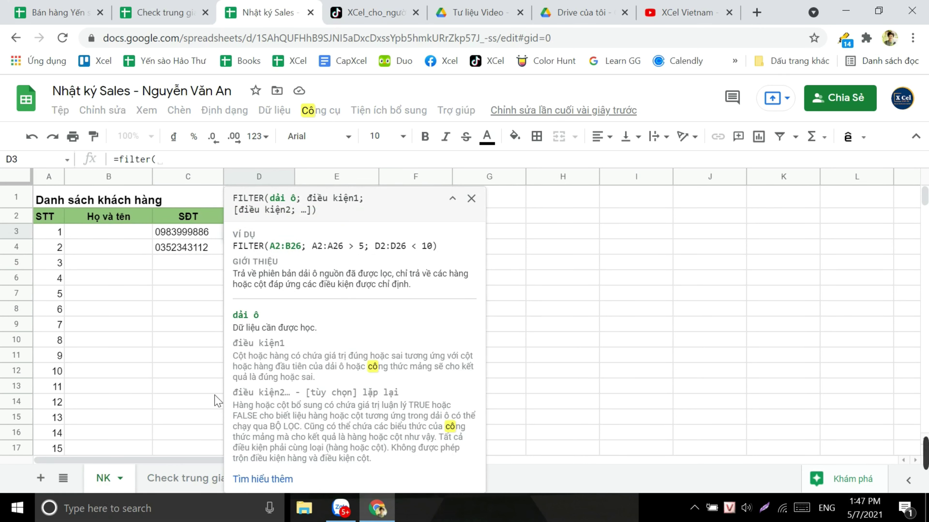
click(178, 486)
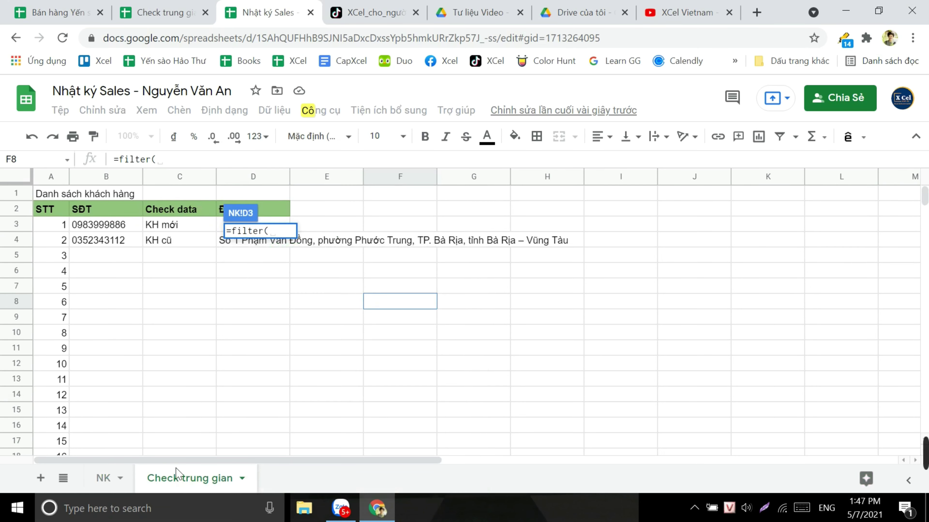
click(193, 177)
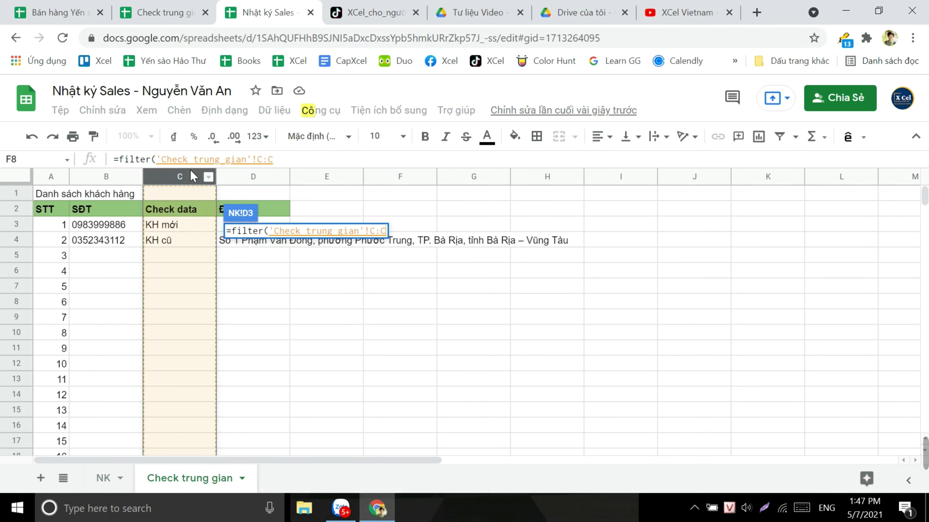
text(;)
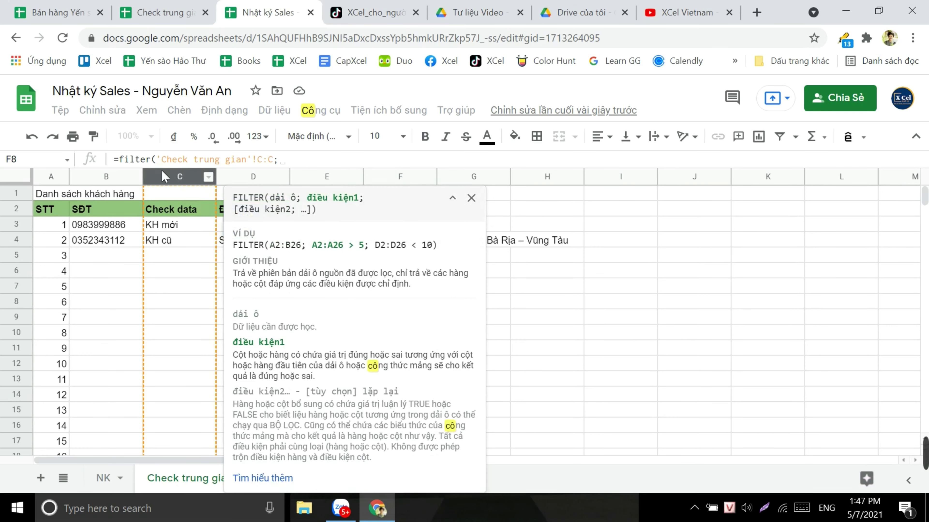
click(105, 177)
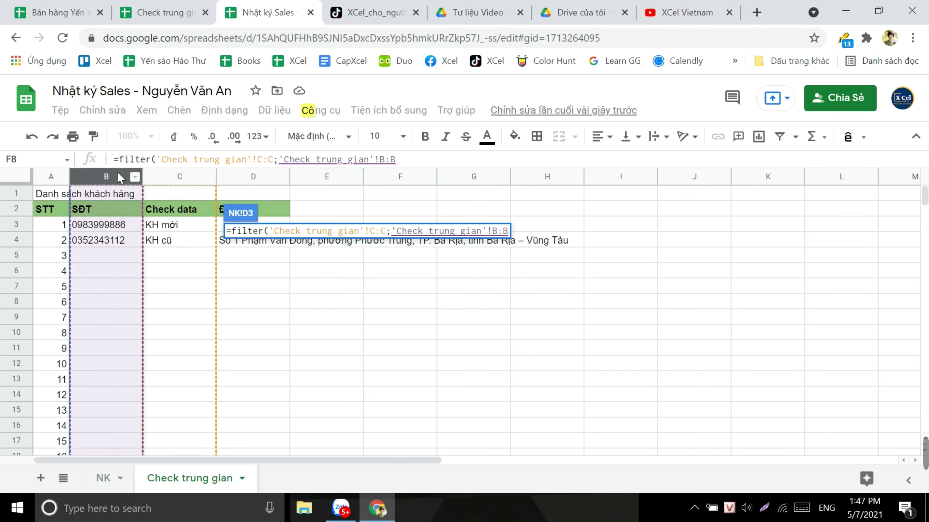
text(=)
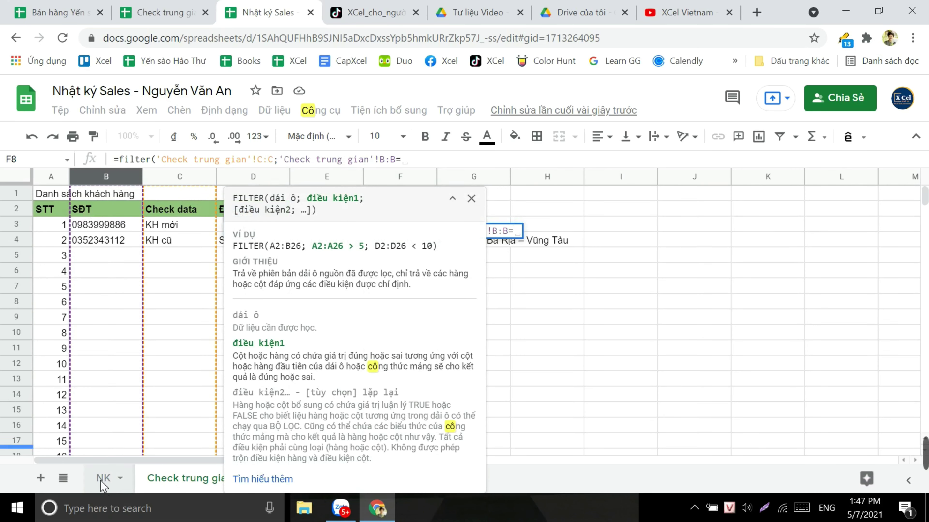
click(104, 479)
click(186, 231)
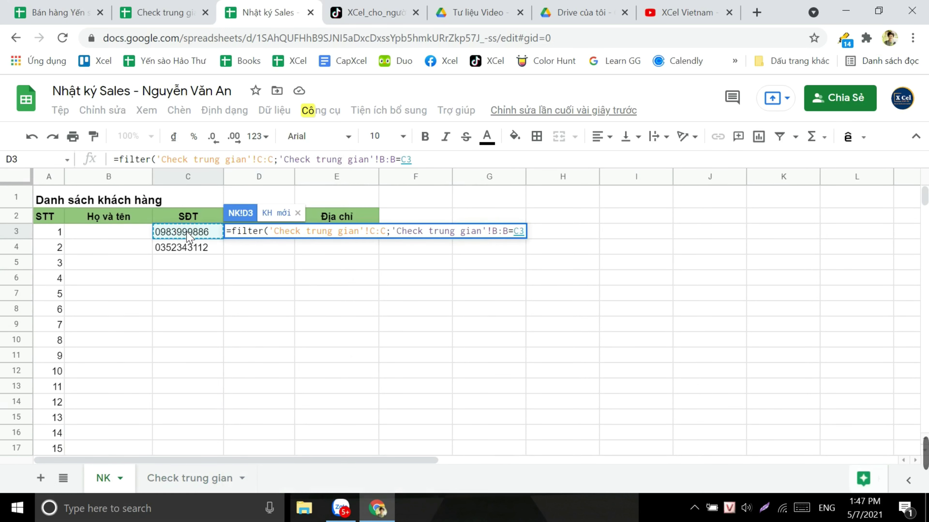
text())
key(Return)
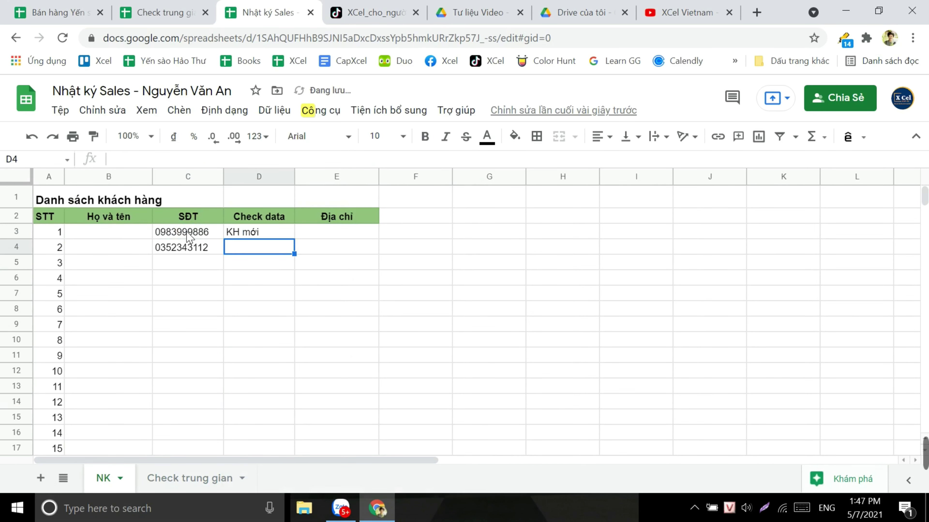
click(336, 238)
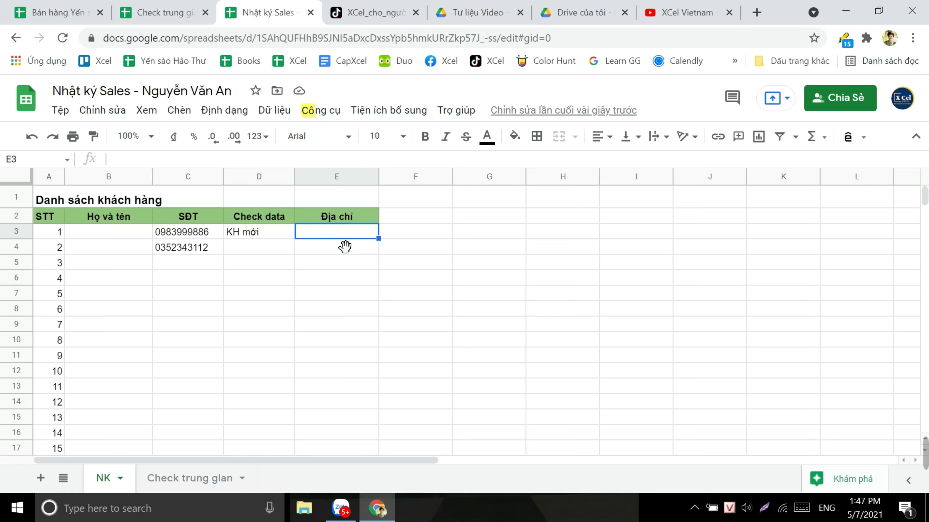
- In NK!E3, enter =FILTER('Check trung gian'!D:D;'Check trung gian'!B:B=C3) to pull the address by phone
text(=filter()
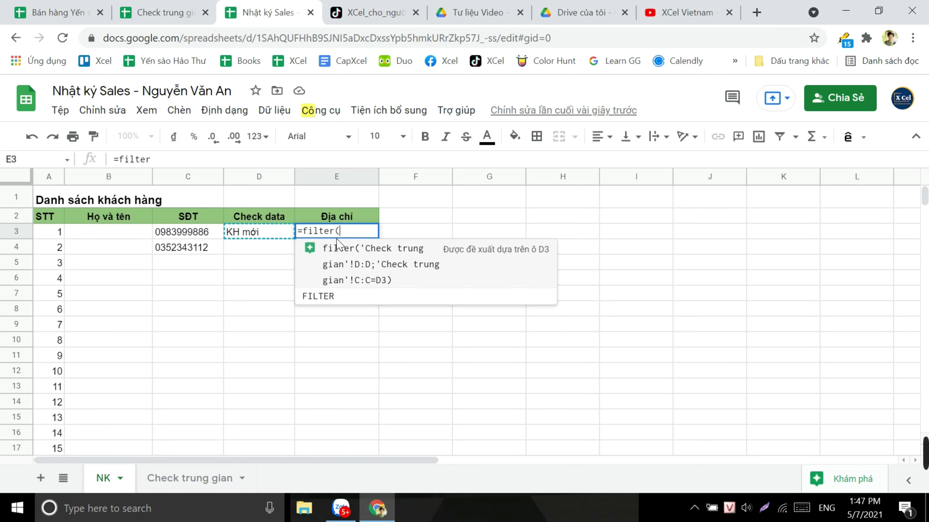
click(170, 478)
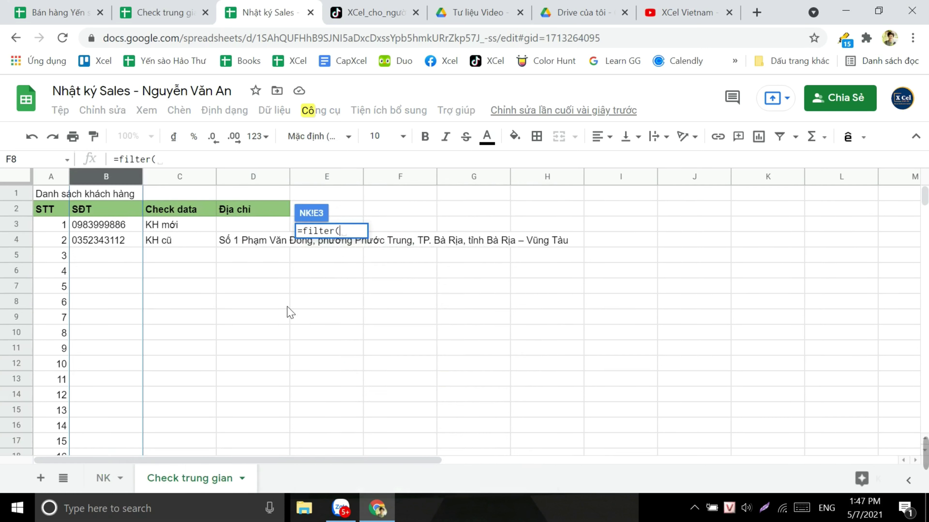
click(266, 177)
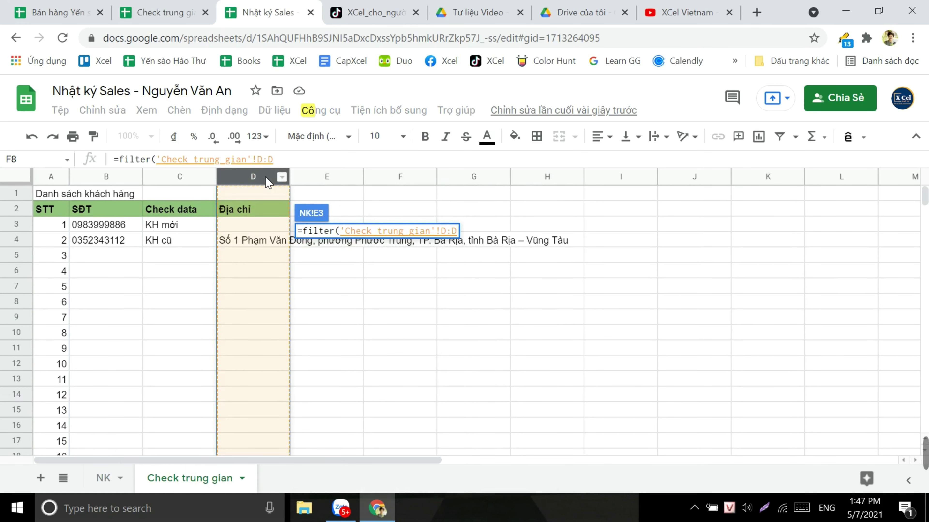
text(;)
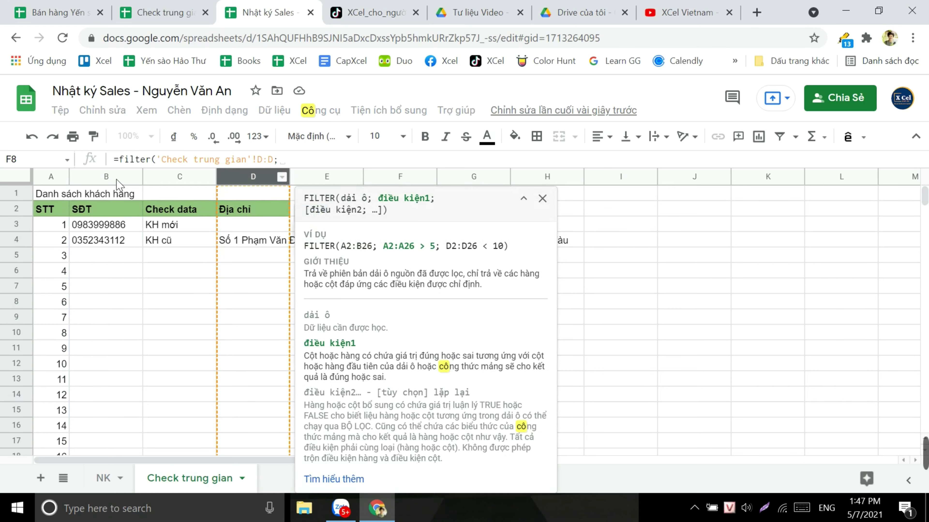
click(117, 178)
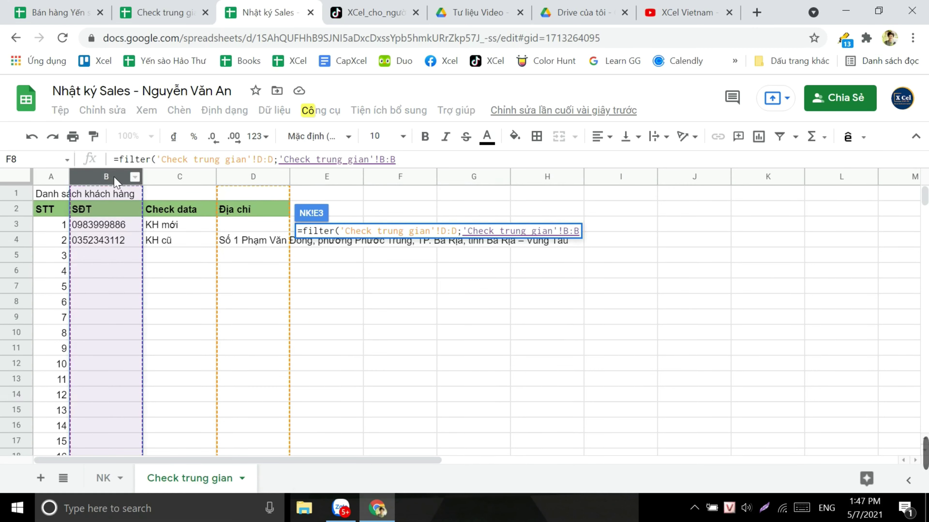
text(=)
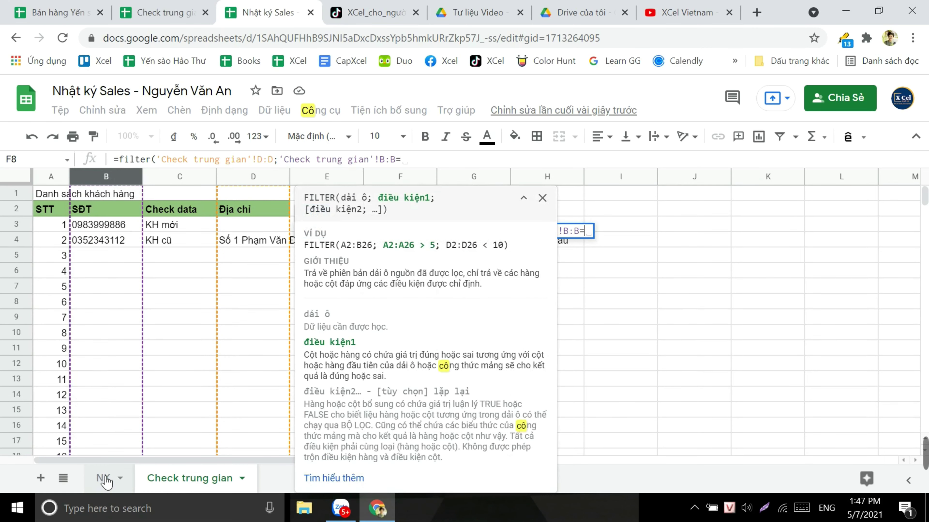
click(106, 480)
click(203, 235)
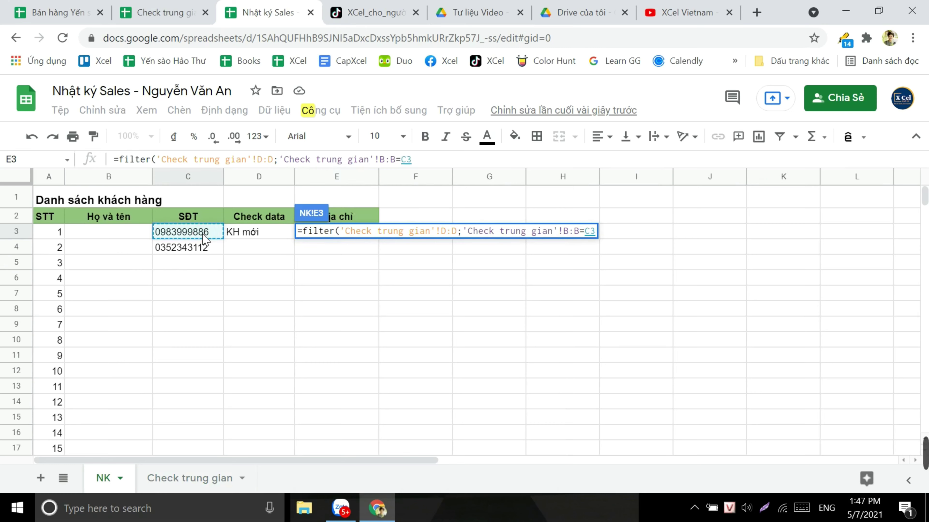
key(Return)
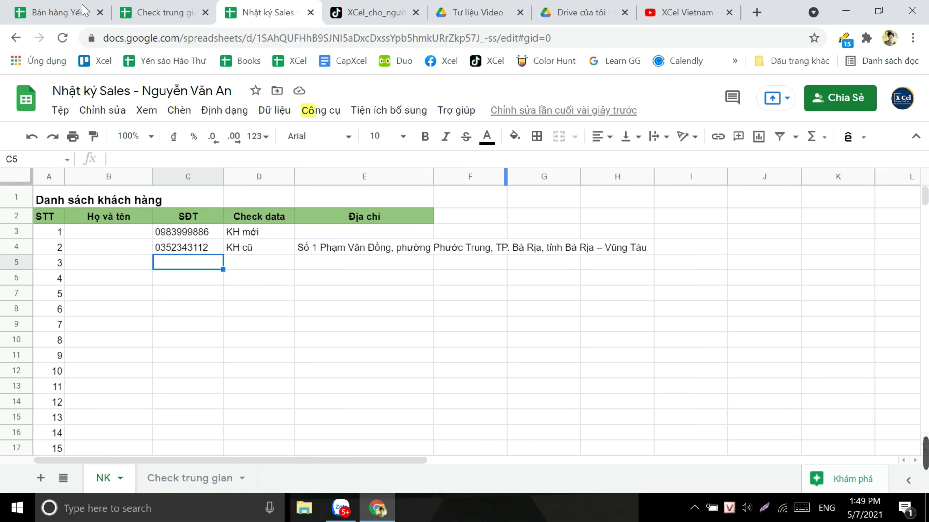
- Copy the sixth customer's phone number from the master spreadsheet into NK!C5
click(40, 18)
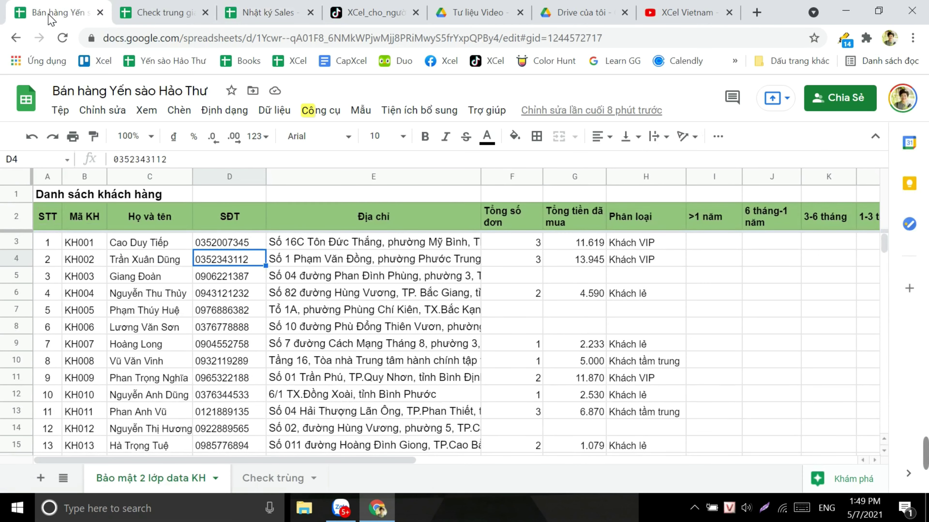
click(222, 328)
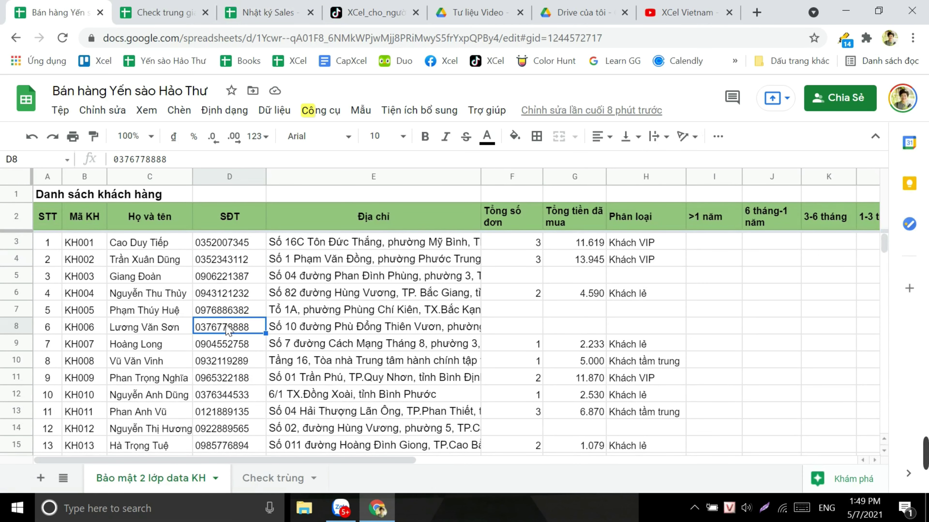
double_click(140, 160)
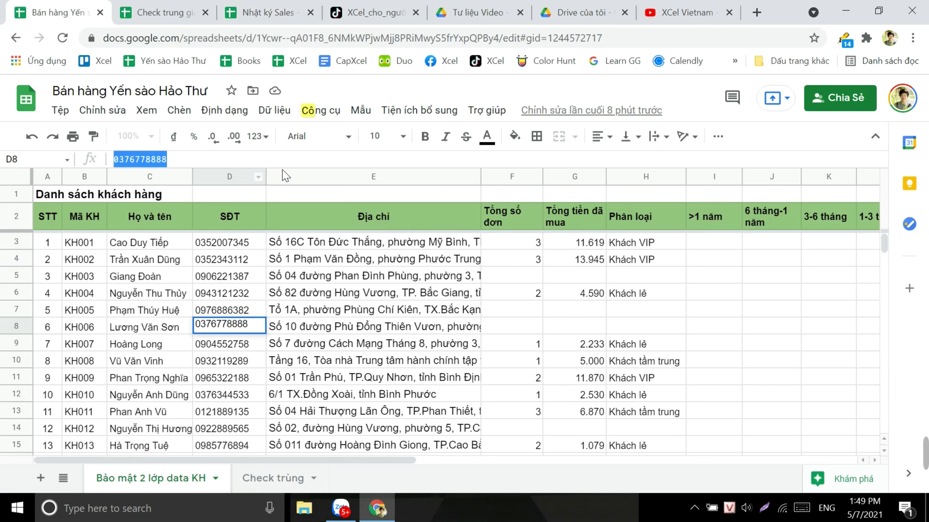
key(Return)
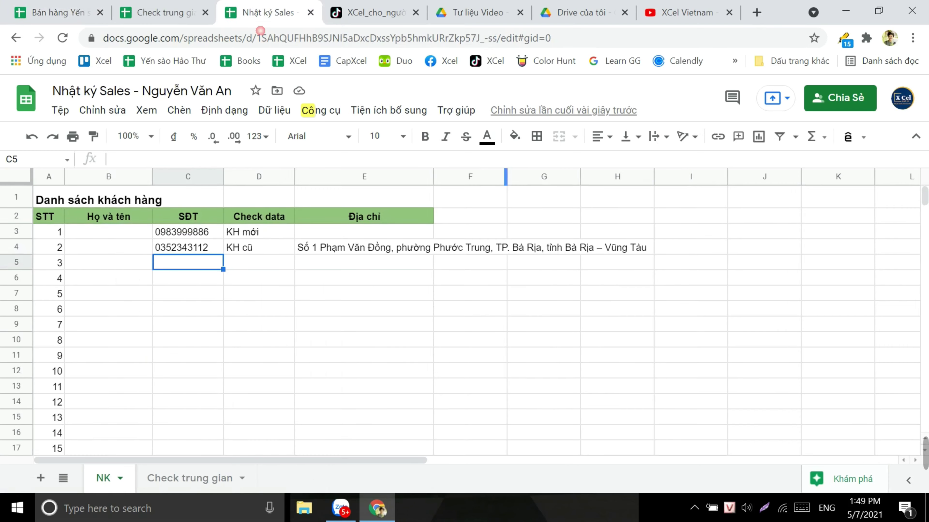
click(265, 12)
double_click(186, 267)
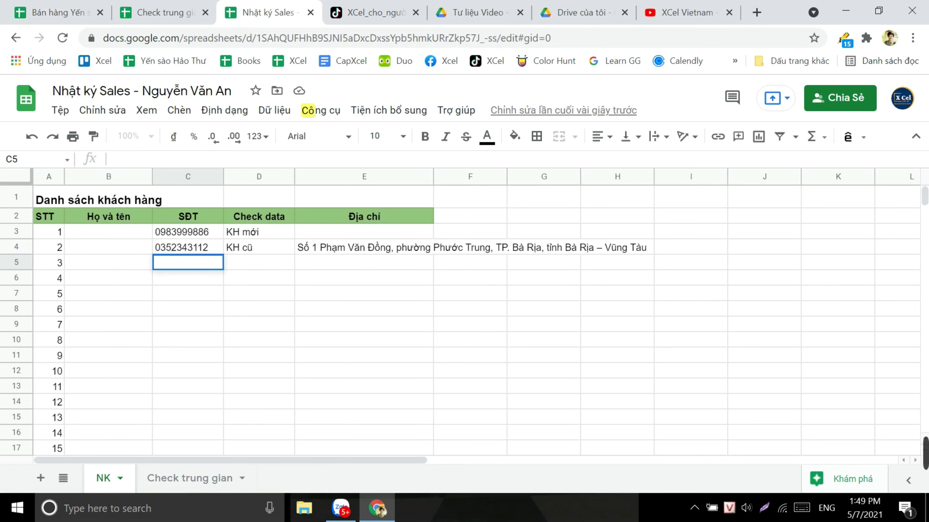
key(ctrl+v)
key(Return)
- Fill the D4 status formula down to D5, which shows KH cũ
key(Up)
key(Up)
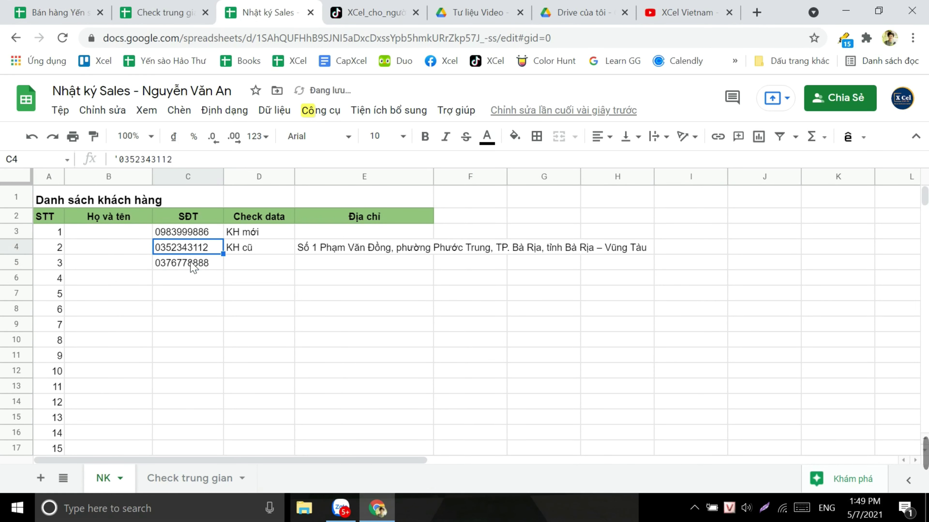
key(Down)
key(Right)
key(Up)
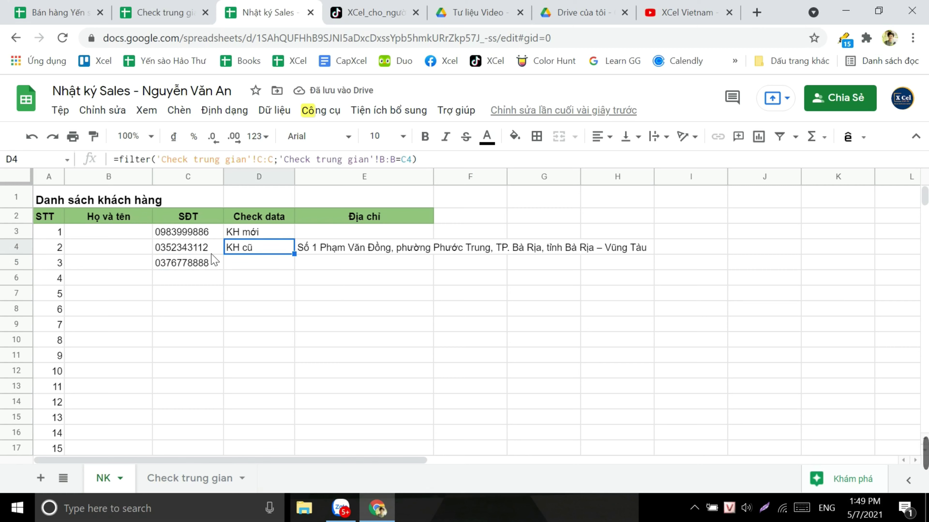
drag(293, 254, 307, 280)
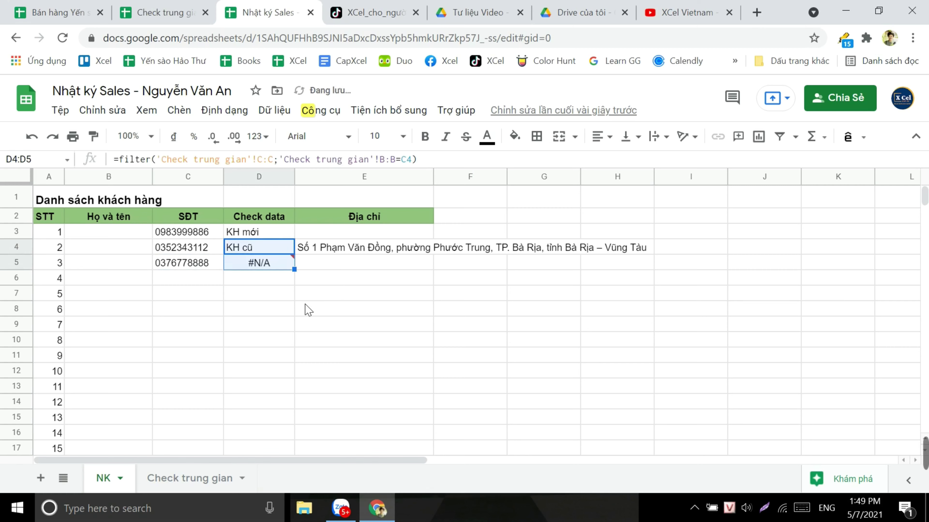
click(260, 270)
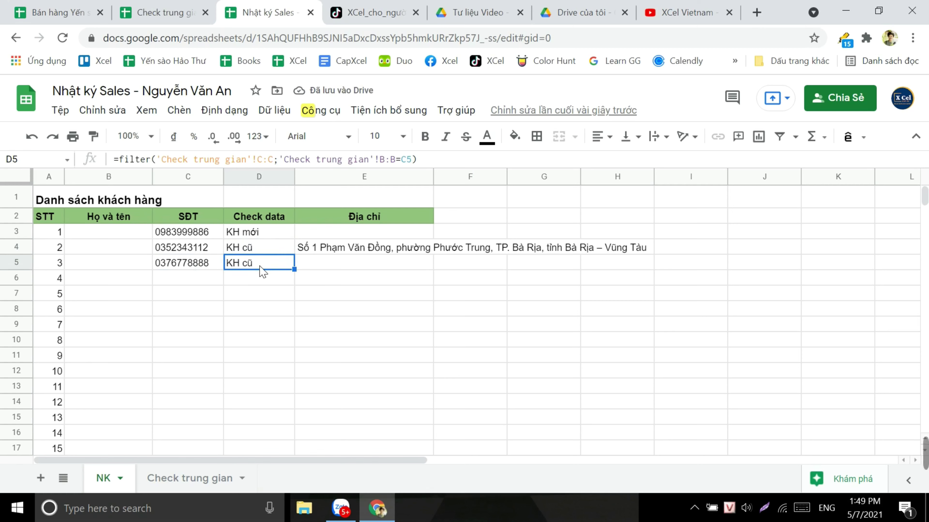
click(181, 264)
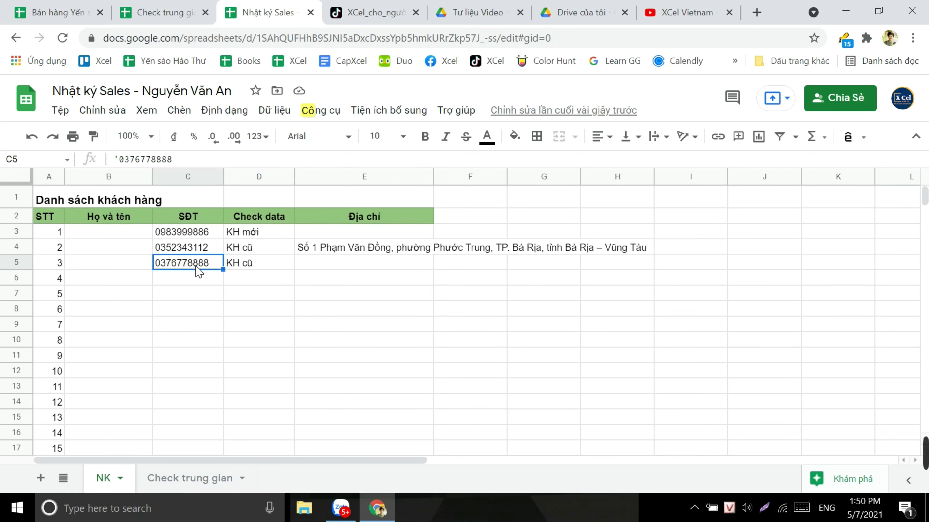
- Check the third customer's KH cũ status and Bắc Ninh address in Check trùng and Check trung gian
click(58, 13)
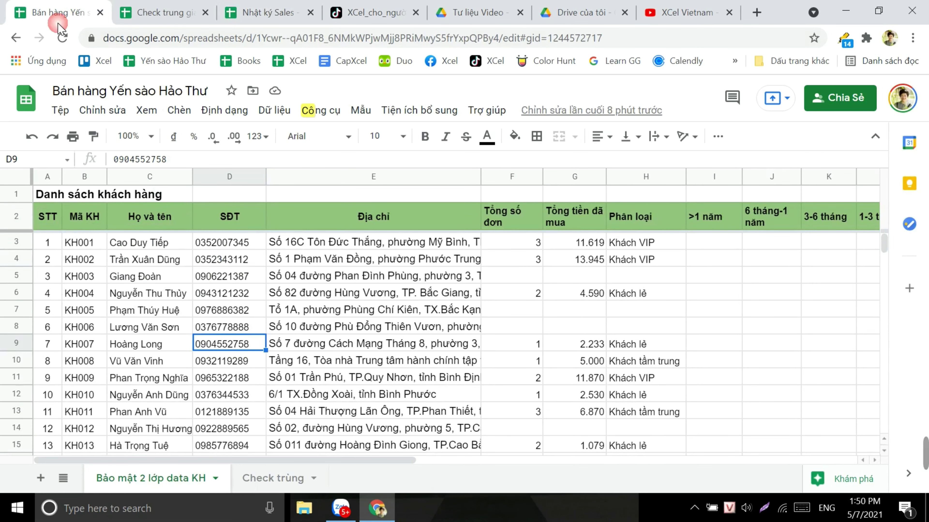
click(272, 478)
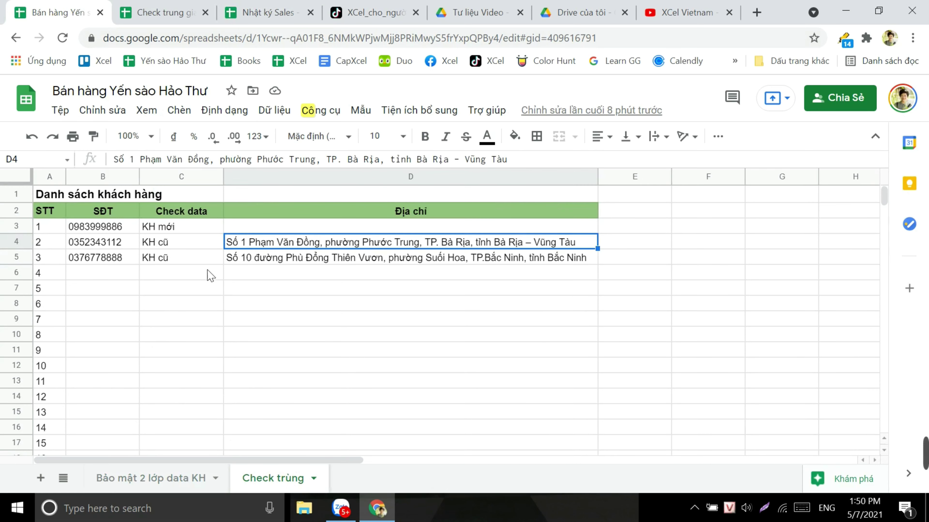
click(172, 263)
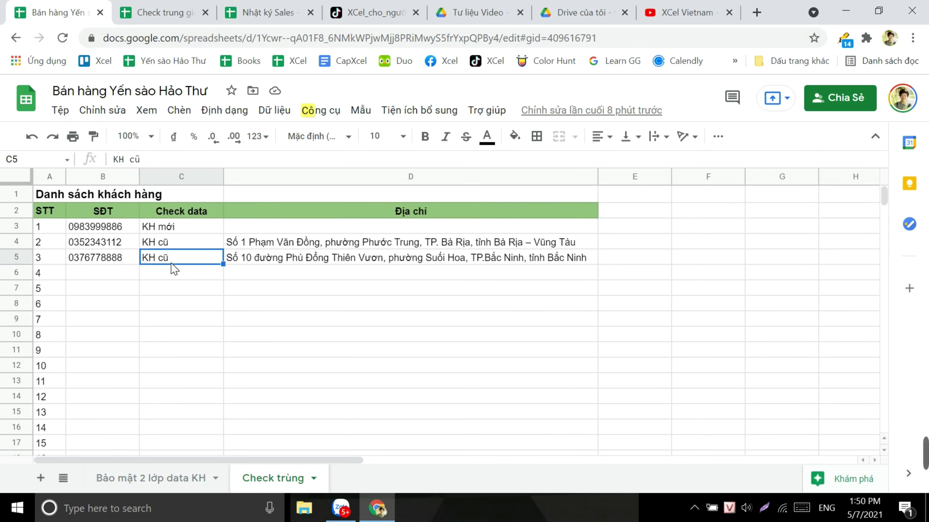
click(252, 262)
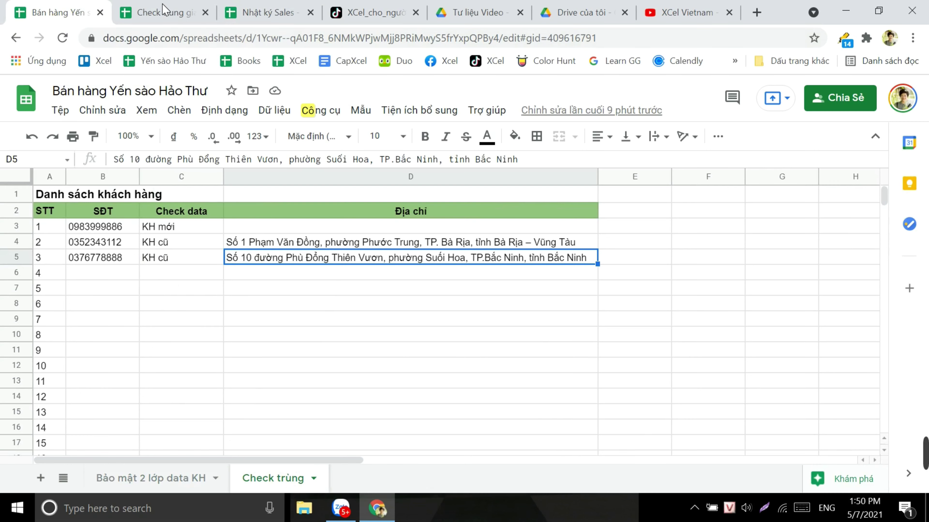
click(161, 12)
click(101, 258)
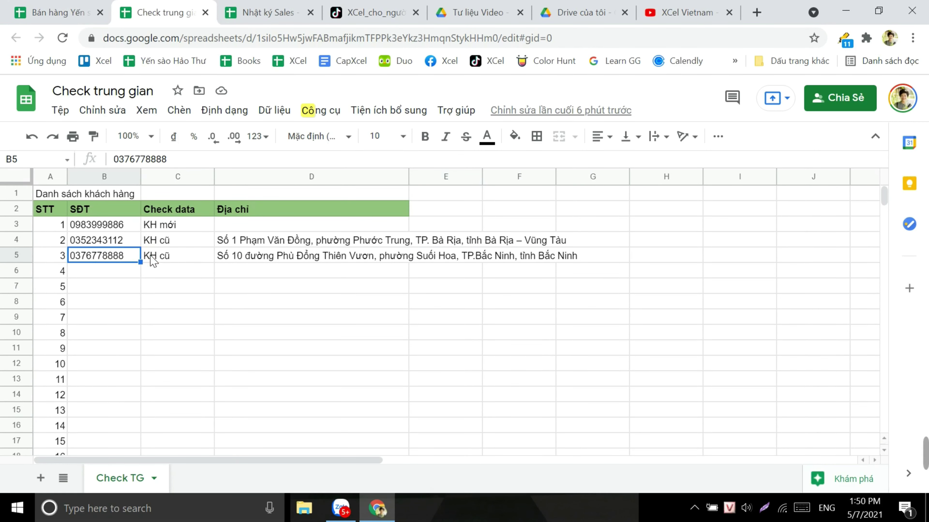
click(152, 257)
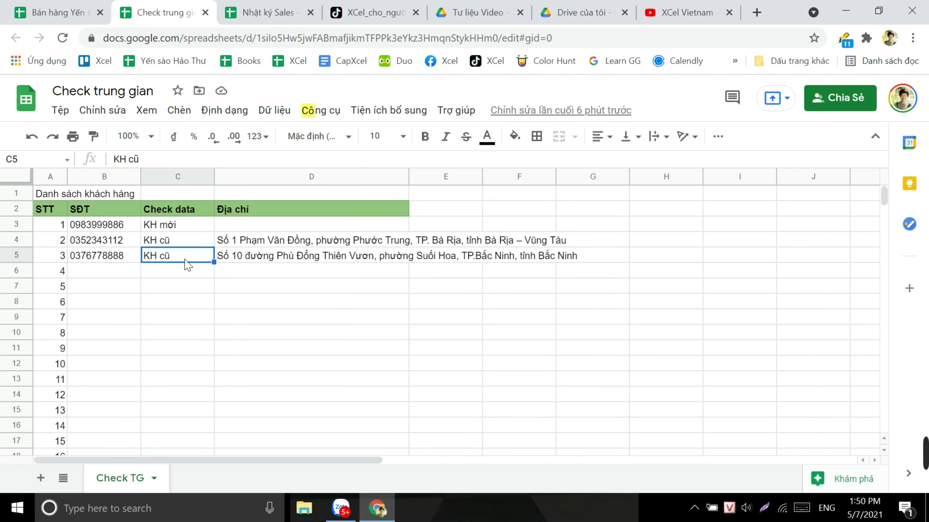
click(234, 258)
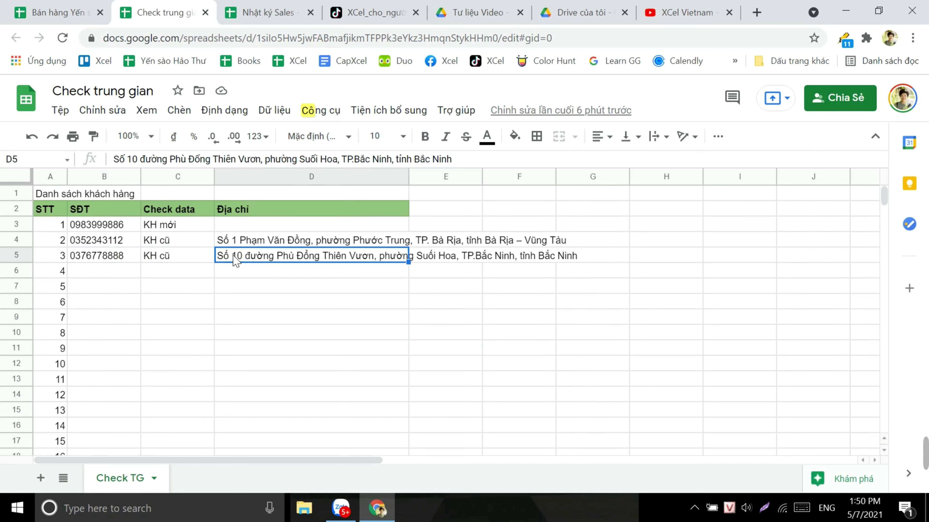
- Fill the NK address formula from E4 down to E5 for the new customer
click(263, 12)
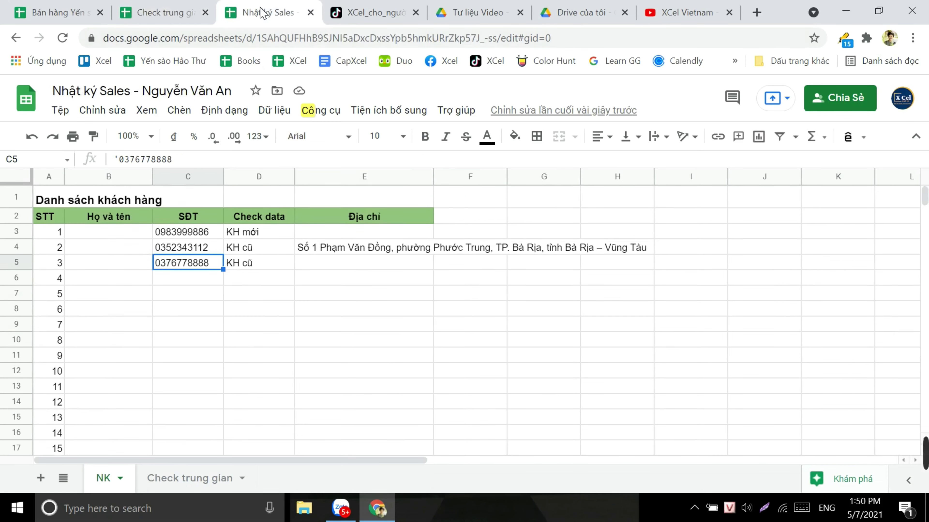
click(176, 477)
click(126, 261)
drag(126, 262, 249, 261)
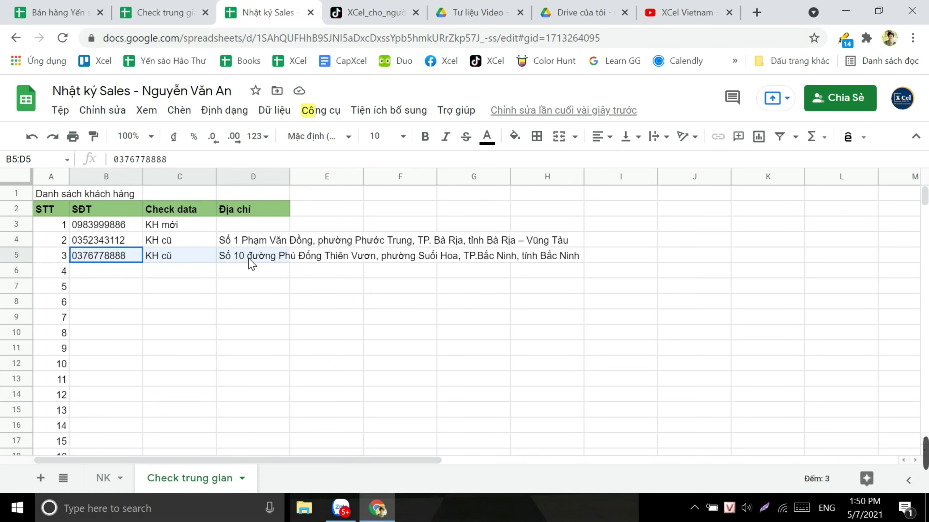
click(106, 479)
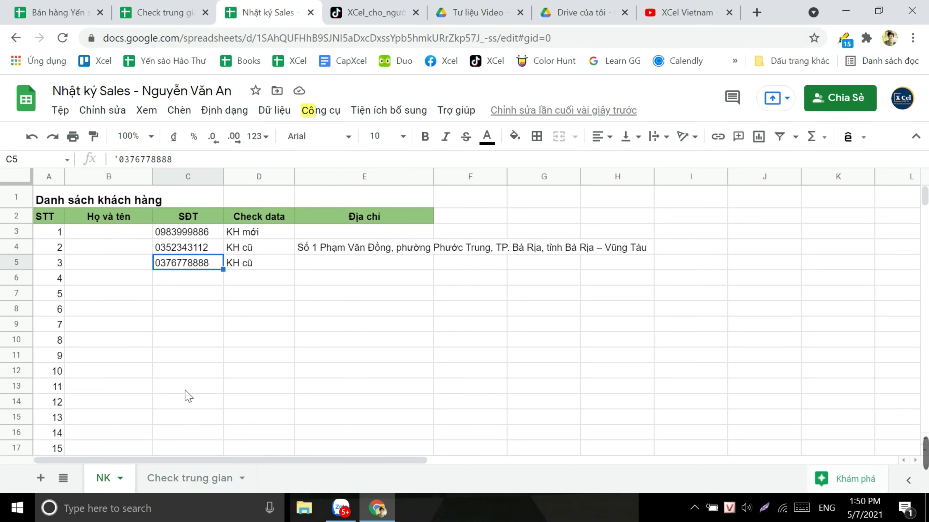
click(275, 267)
click(350, 252)
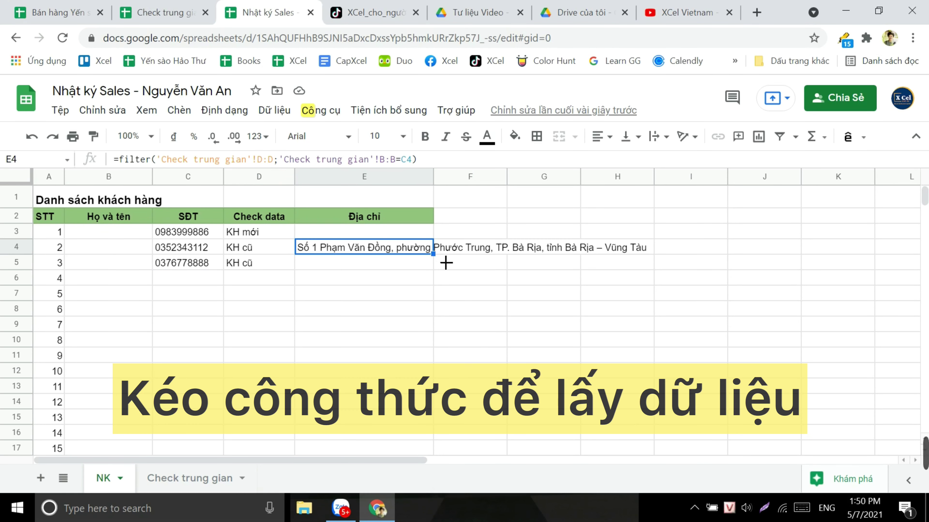
drag(433, 254, 433, 267)
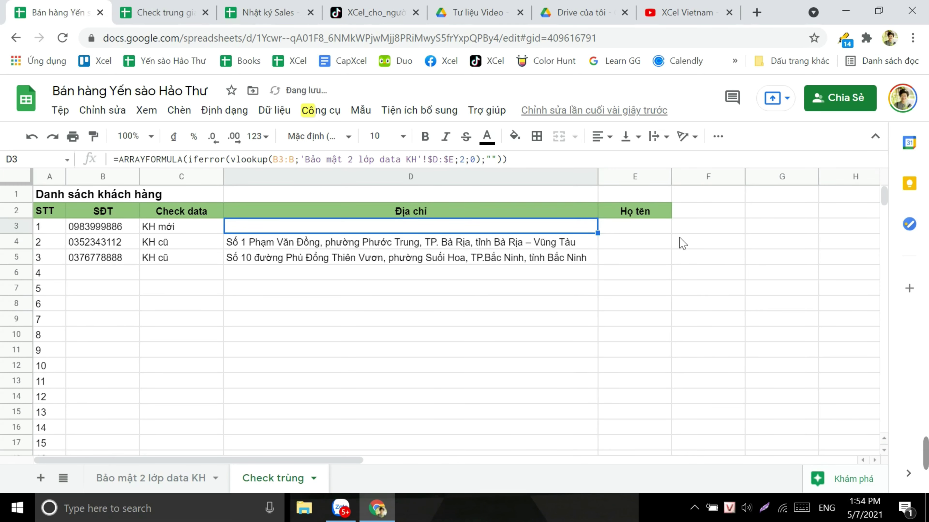
- In Check trùng E3, enter =IF(C3="KH cũ";FILTER(data C:C;data D:D=B3)) and select down the column
key(Right)
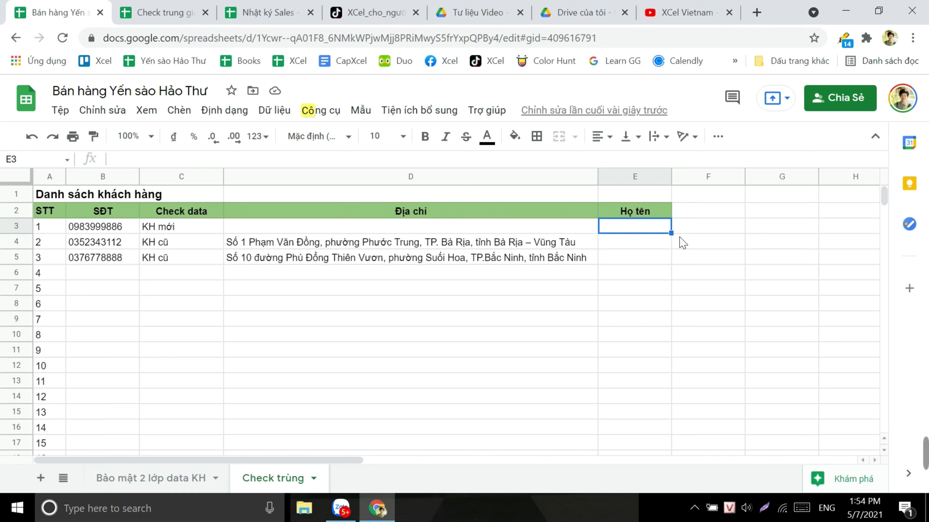
text(=if()
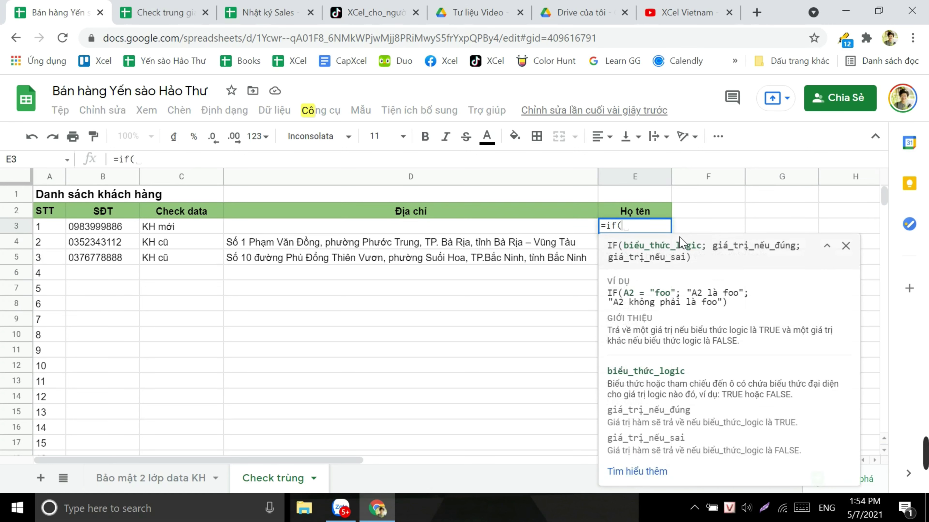
text(c3)
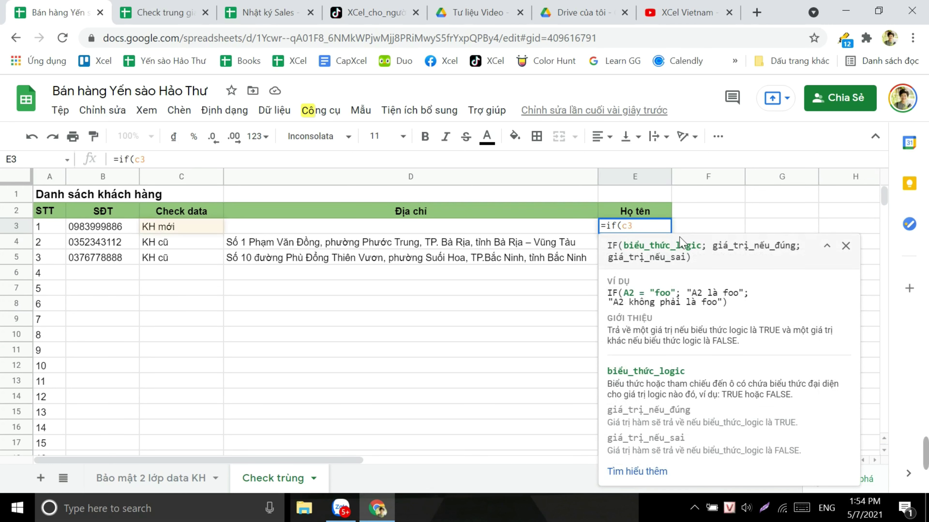
text(="K)
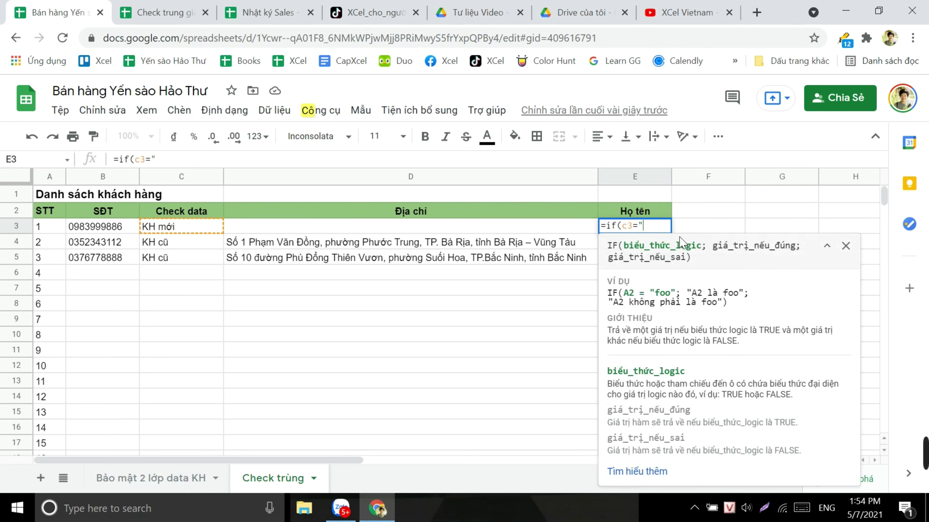
text(H cũ")
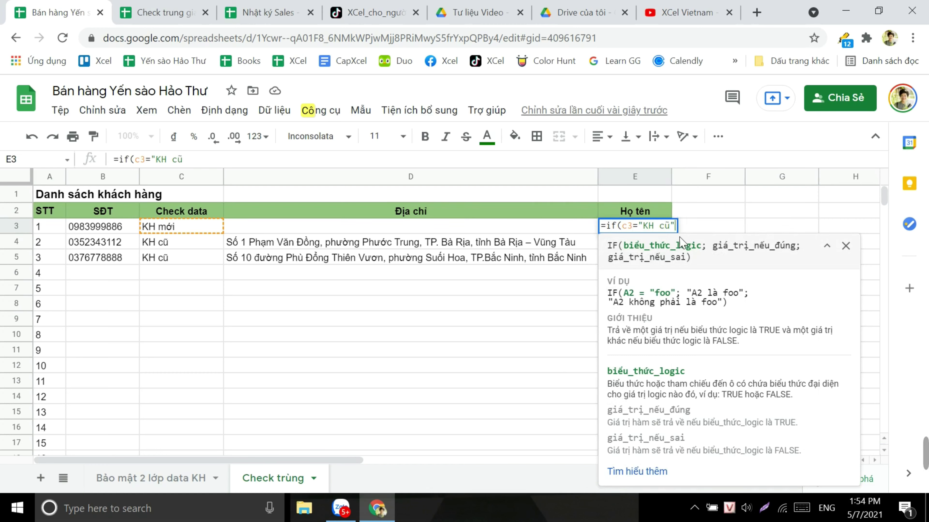
text(;)
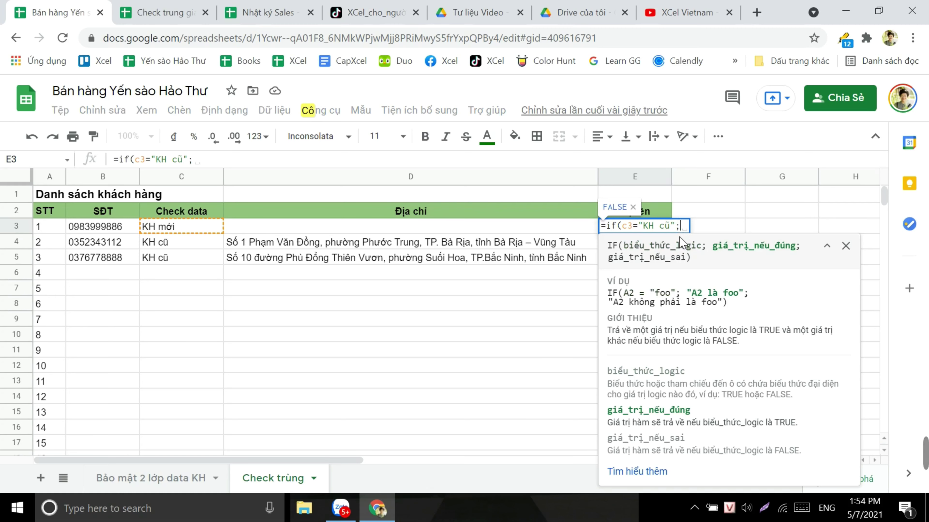
text(filter()
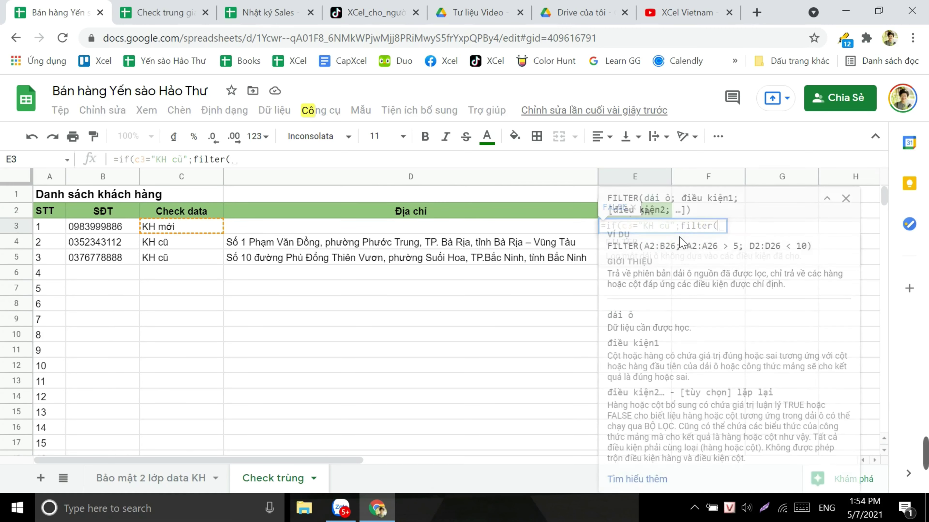
click(150, 478)
click(150, 177)
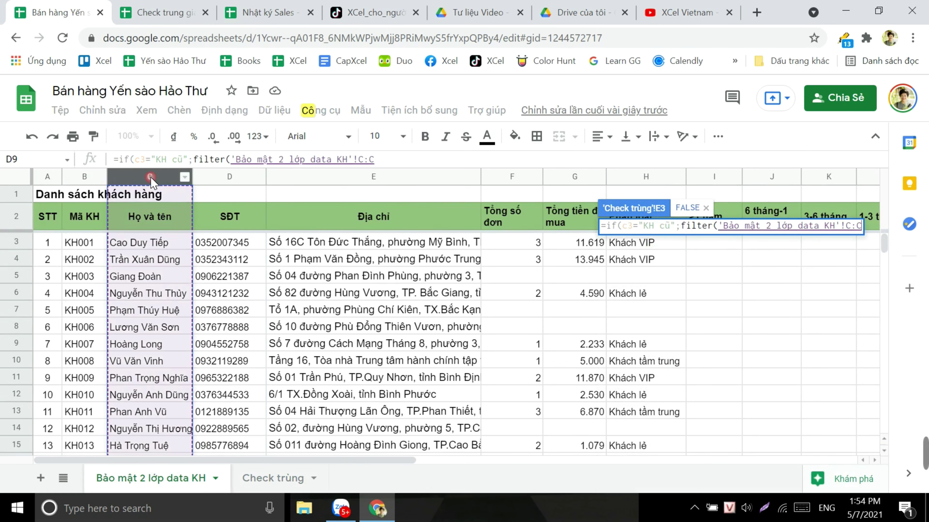
text(;)
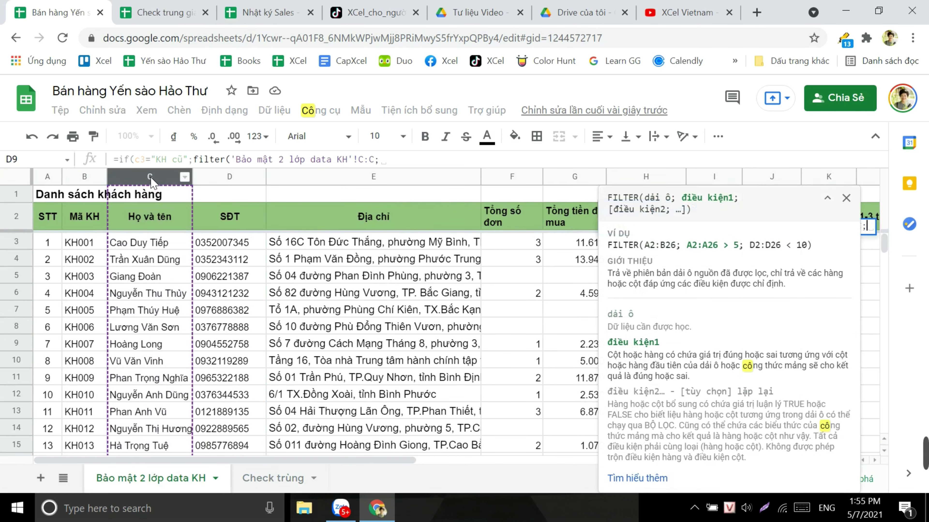
click(229, 177)
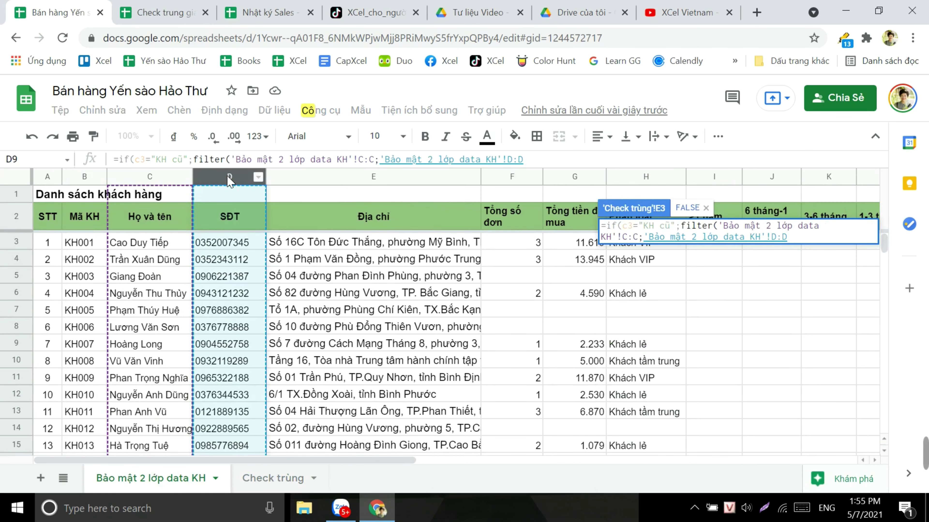
text(=)
click(273, 479)
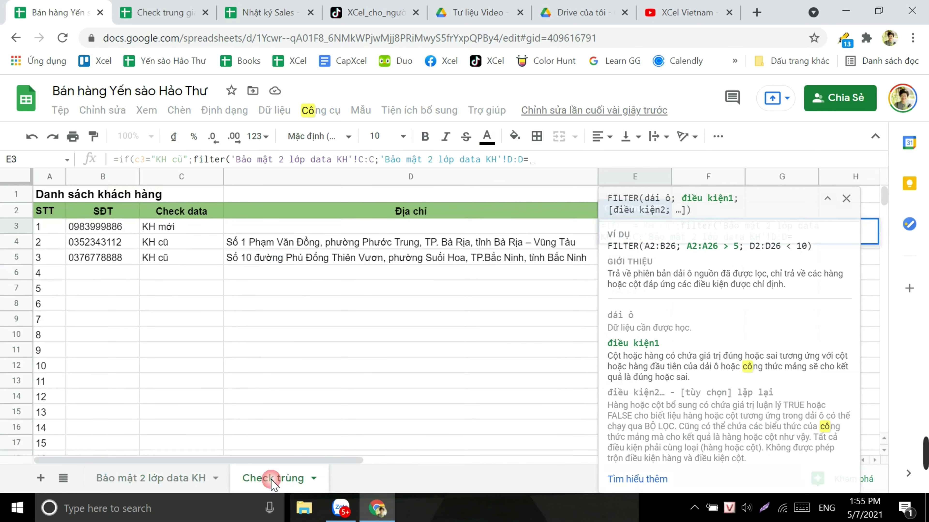
click(119, 231)
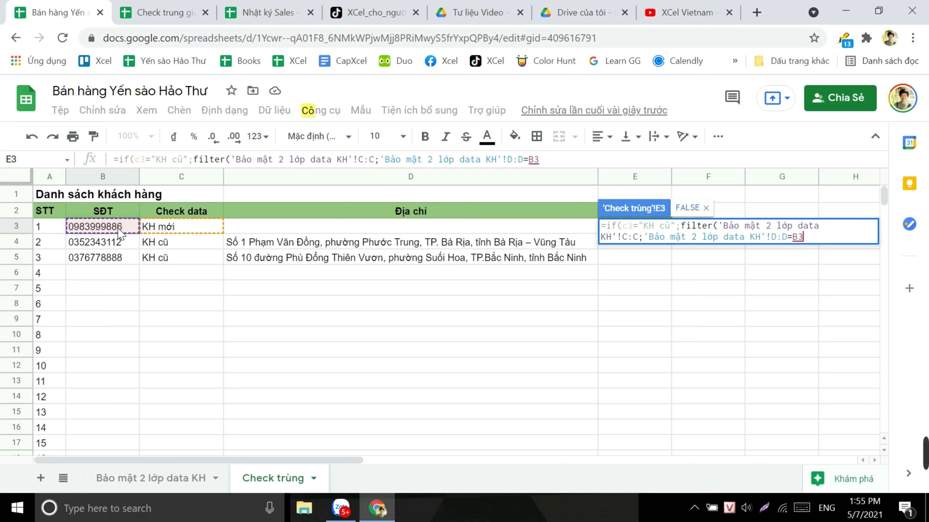
text())
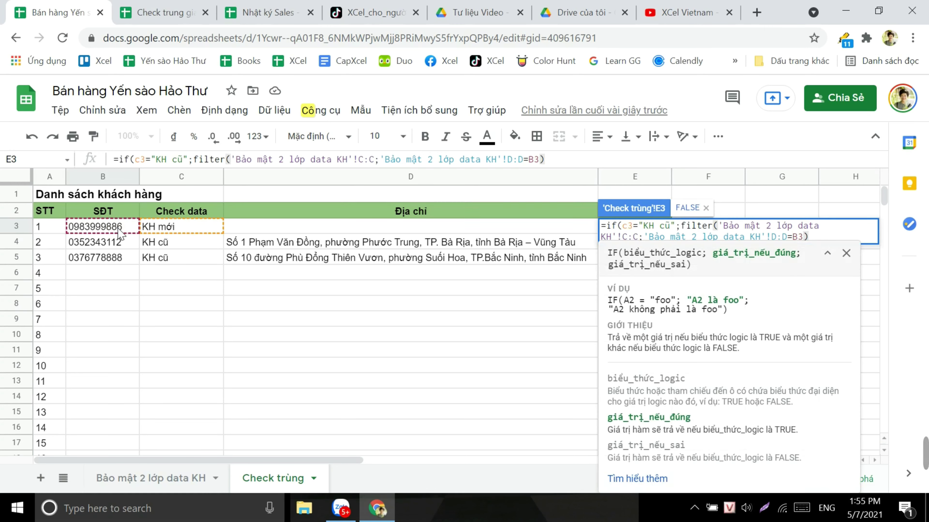
text(;)
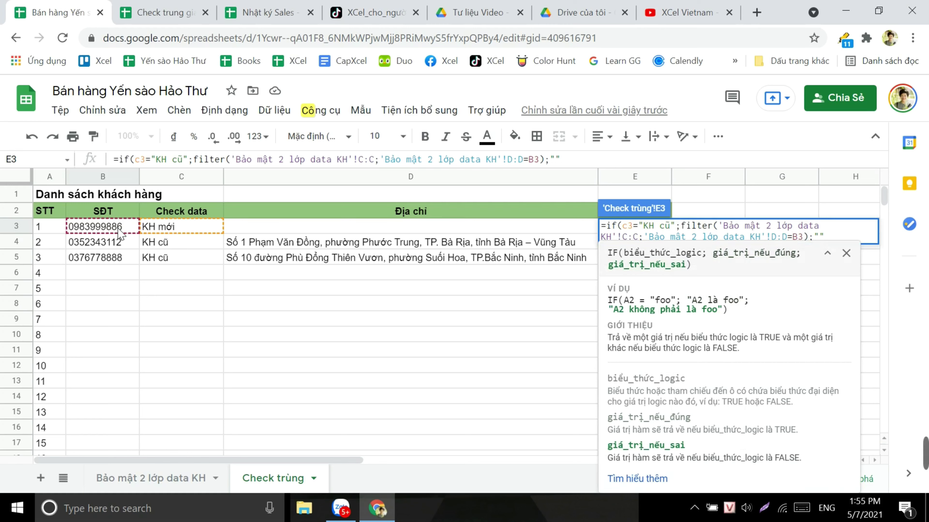
text())
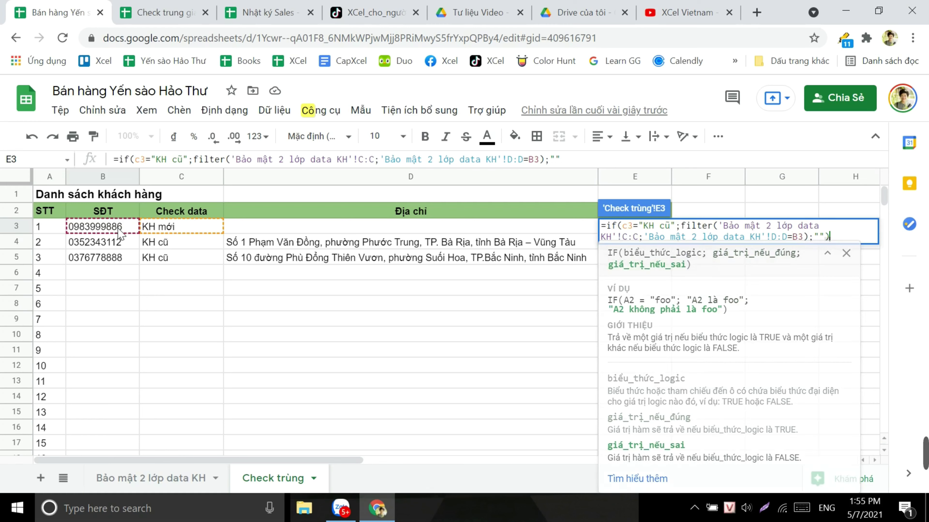
key(Return)
key(Up)
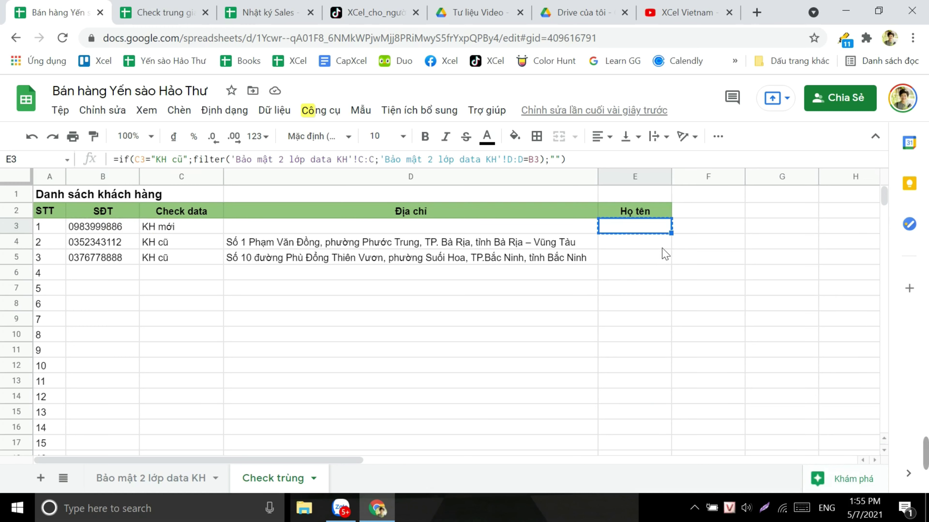
key(ctrl+shift+Down)
key(ctrl+v)
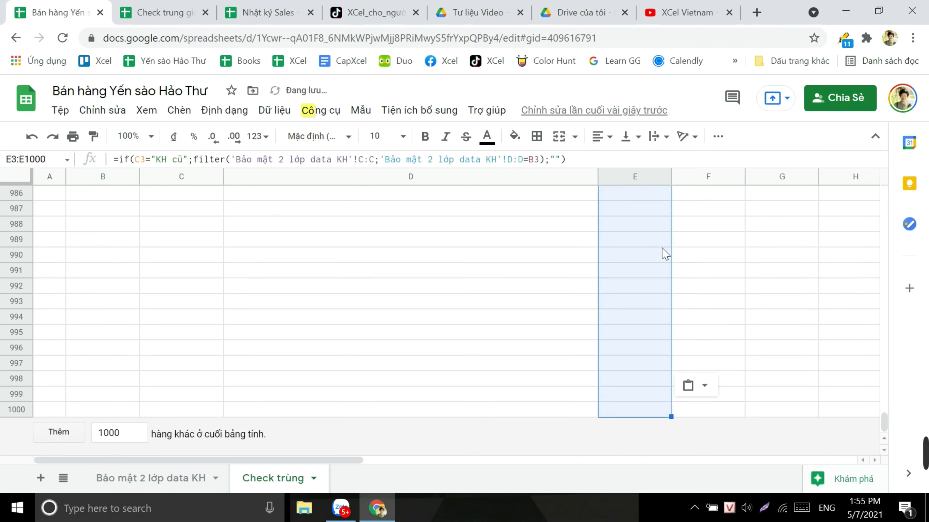
scroll(892, 372, up, 5)
drag(884, 415, 892, 179)
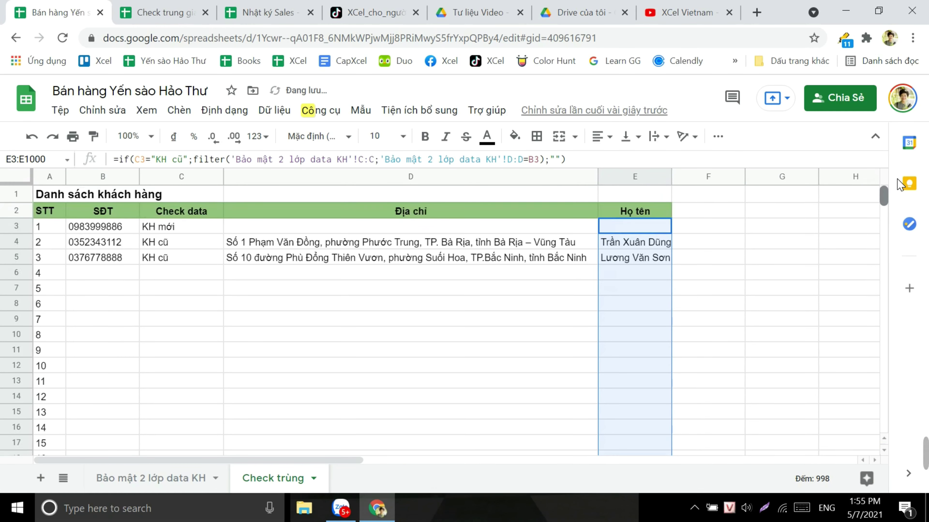
click(646, 248)
click(640, 262)
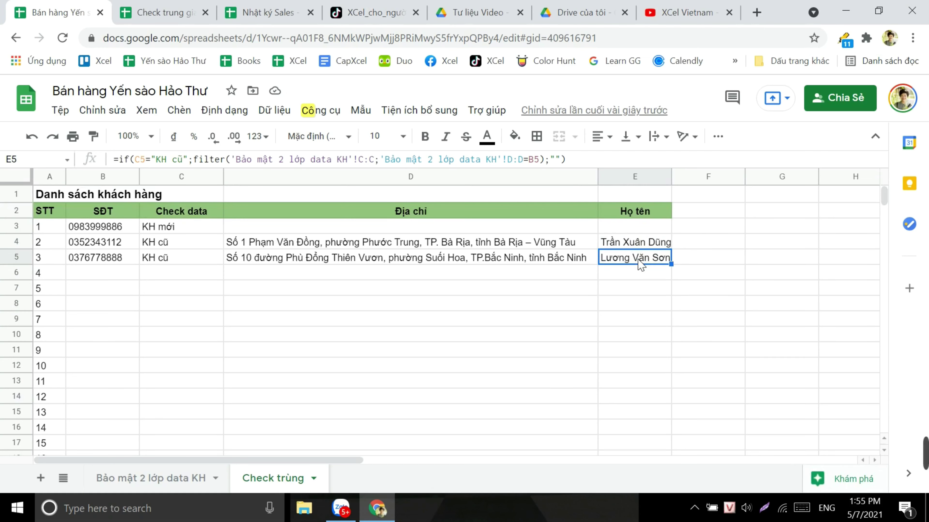
click(164, 13)
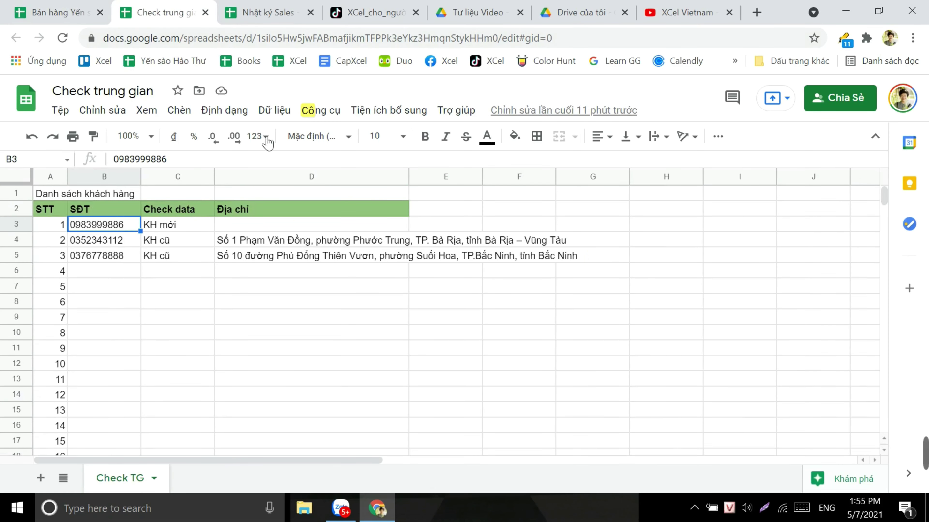
click(52, 13)
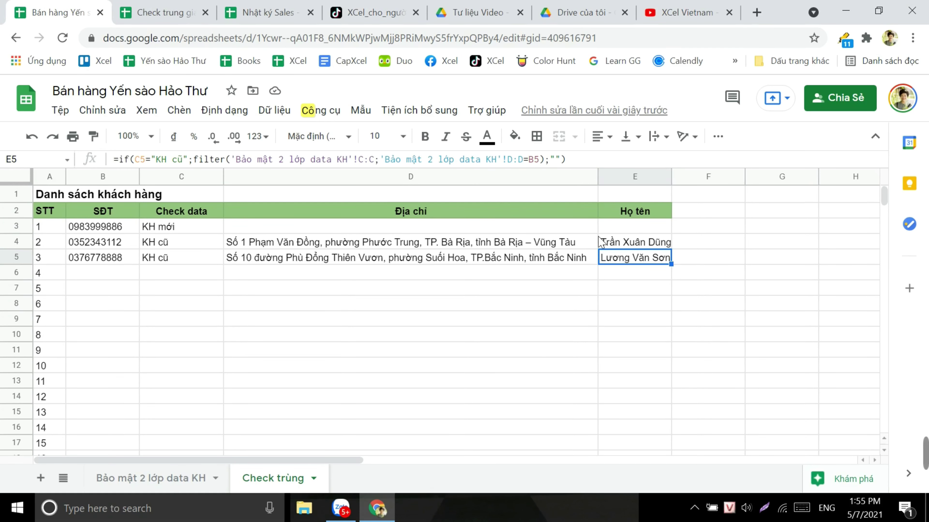
- Add a light green 'Họ tên' header in E2 of Check trung gian
click(146, 10)
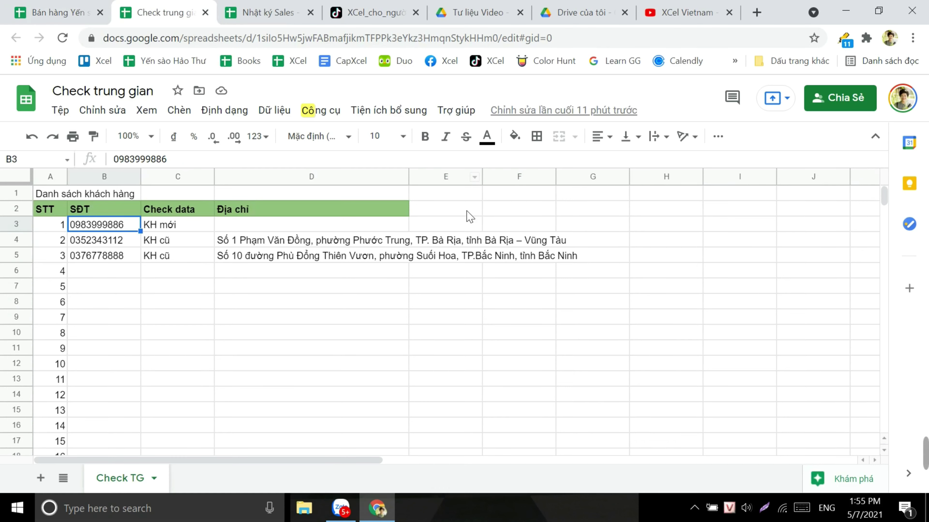
click(468, 211)
text(Họ tê)
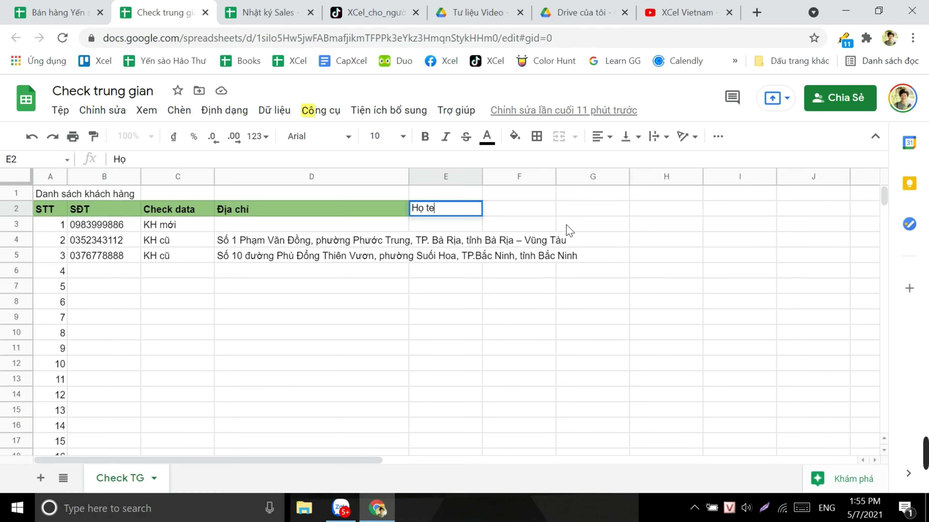
text(n)
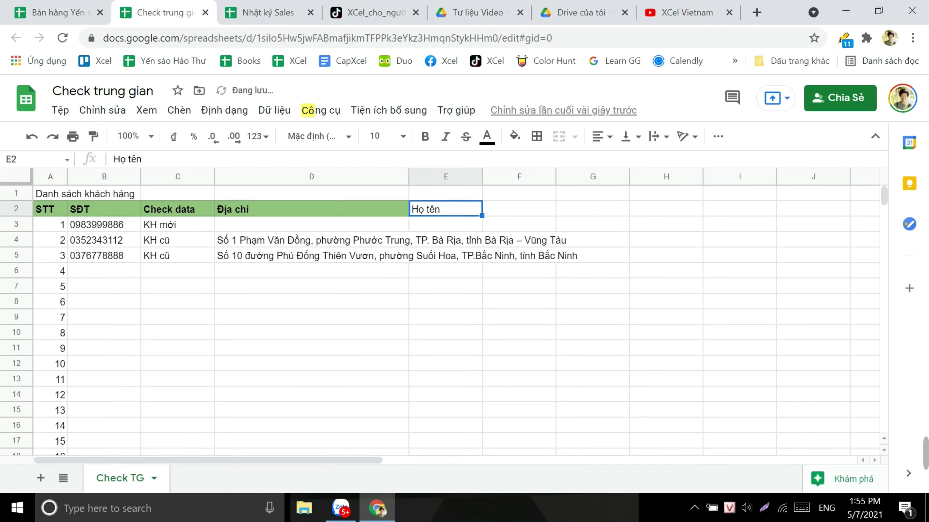
click(515, 136)
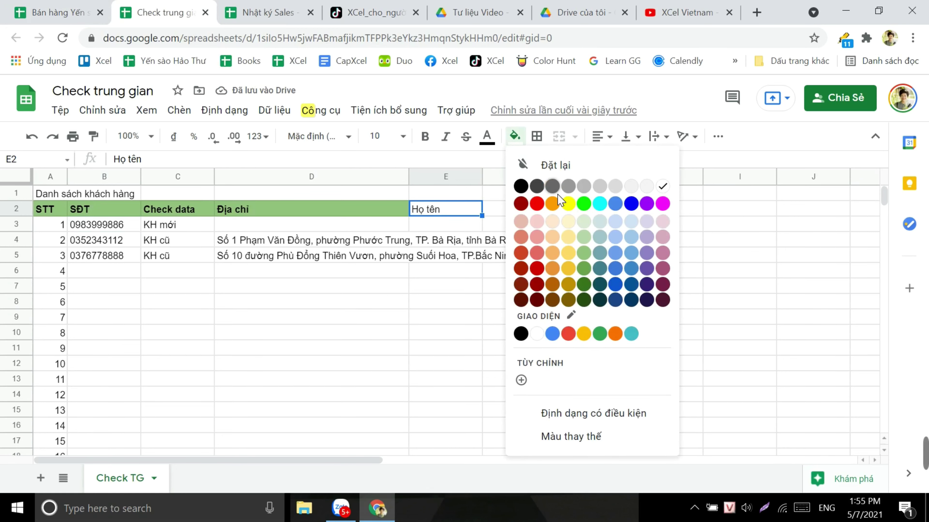
click(584, 253)
click(265, 229)
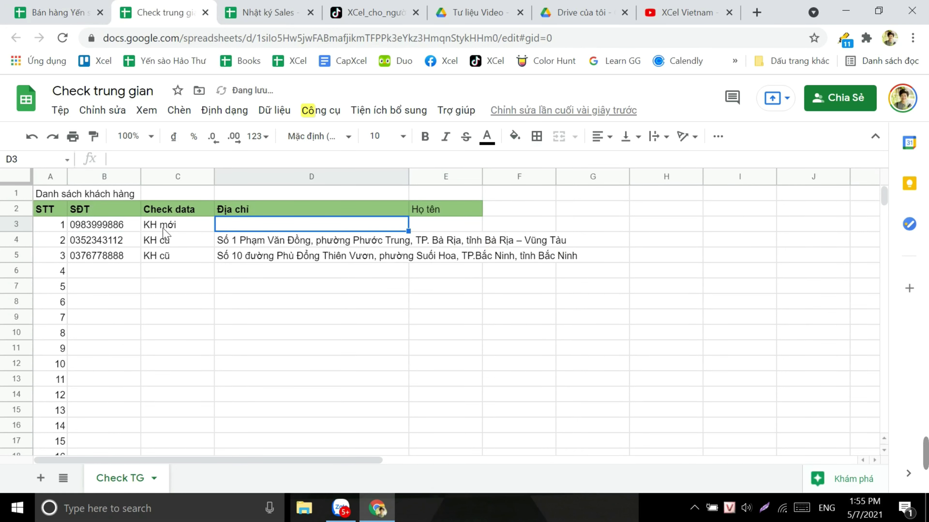
click(81, 226)
- Extend the A1 IMPORTRANGE range to Check trùng!A1:E1000 so names import
click(44, 196)
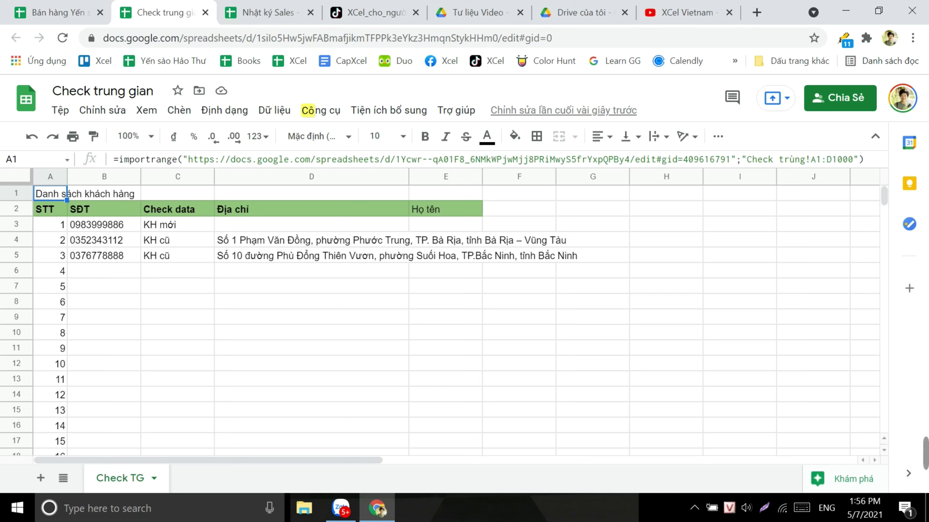
click(828, 159)
text(E)
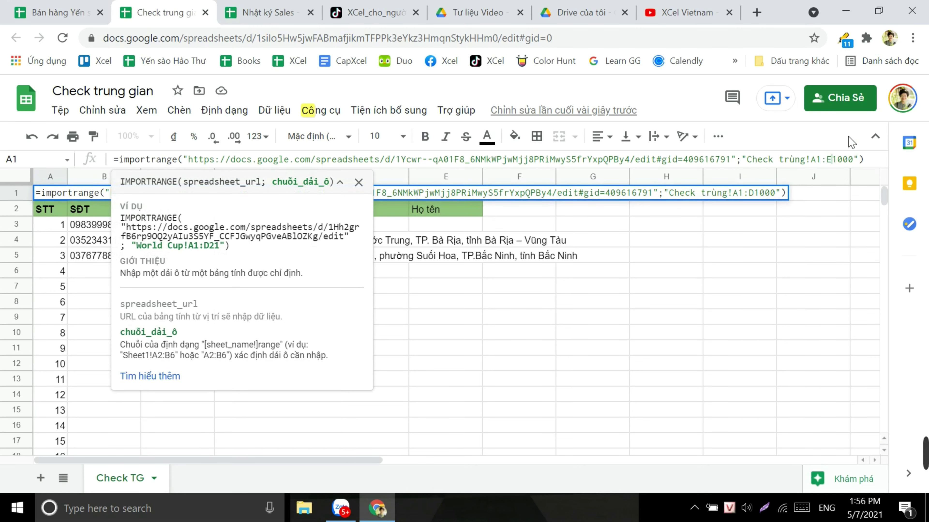
key(Return)
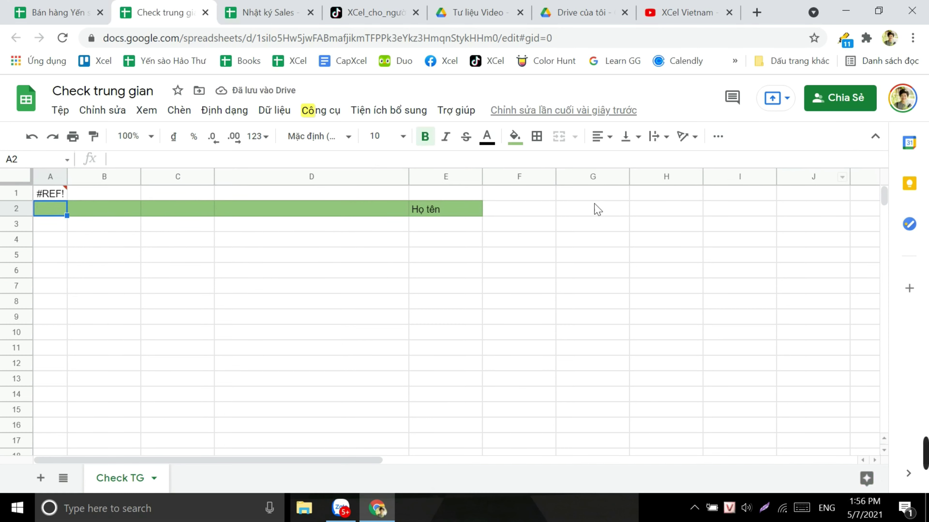
click(465, 217)
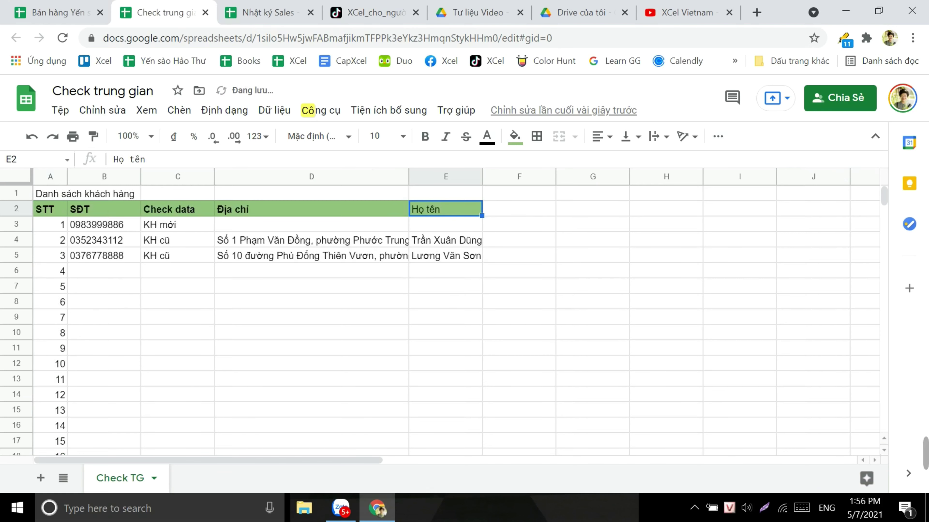
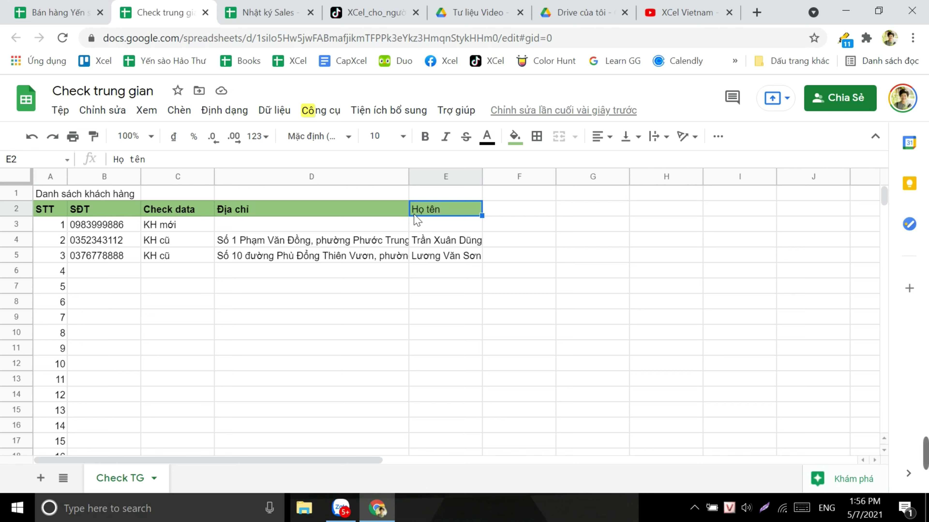
- Bold the Họ tên header in E2, then bring up the Nhật ký Sales spreadsheet
key(ctrl+b)
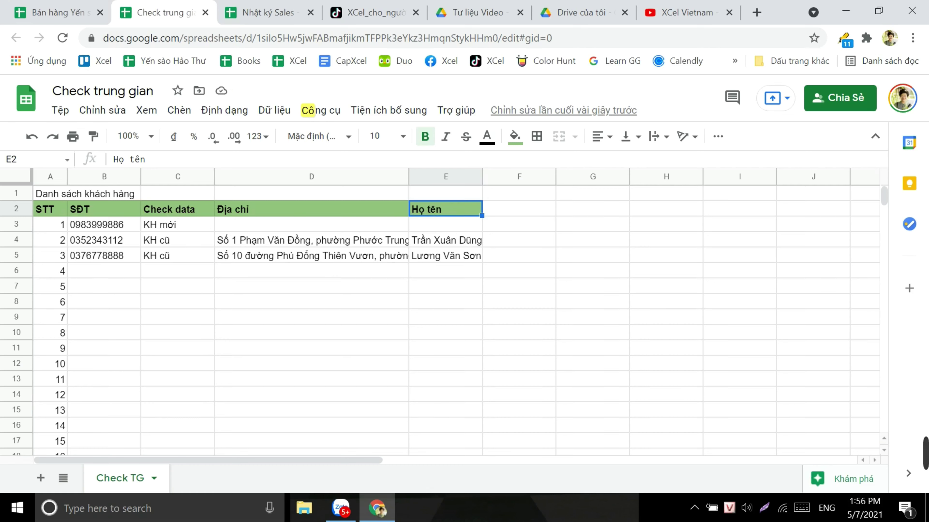
click(256, 13)
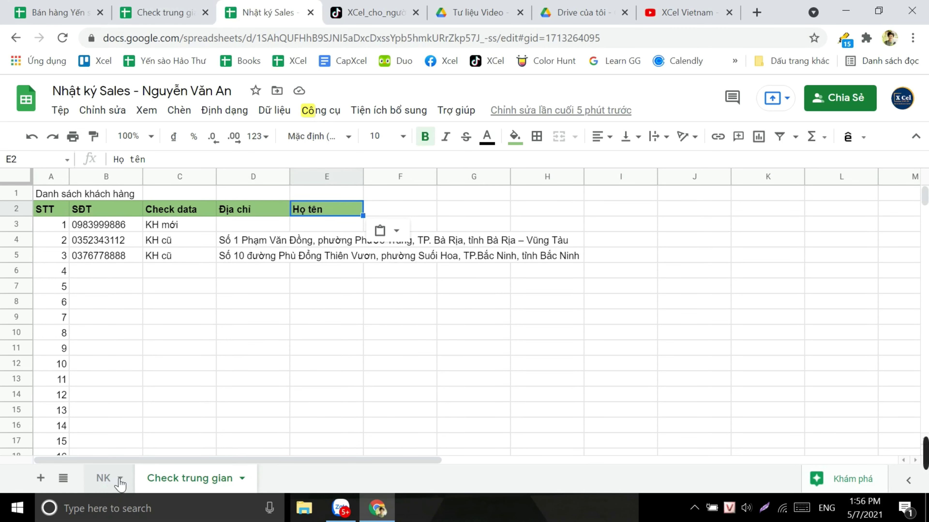
- Change the IMPORTRANGE range in A1 from A1:D1000 to A1:E1000, then go to NK
click(53, 197)
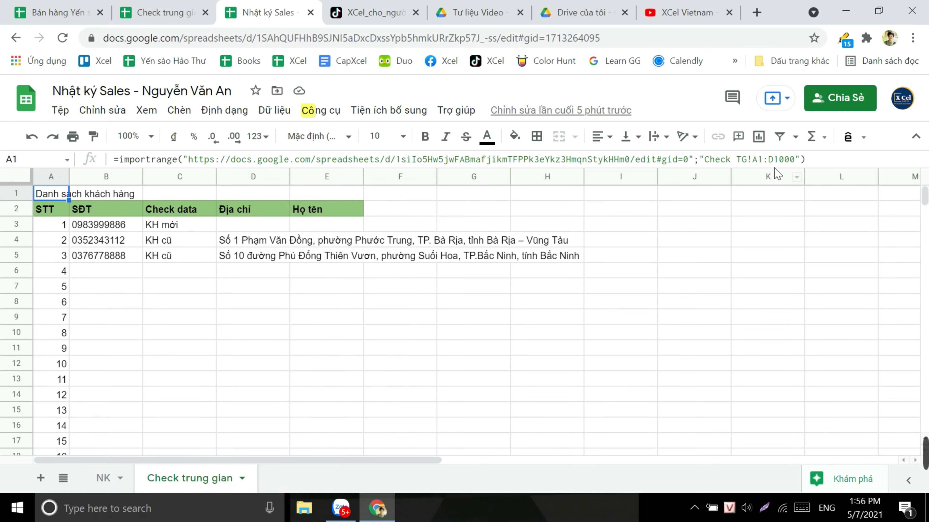
click(770, 159)
text(E)
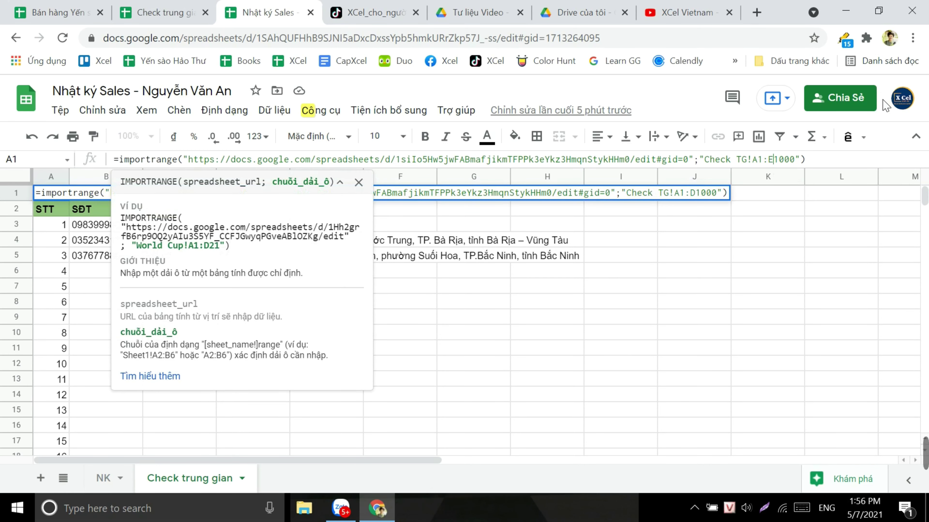
key(Return)
key(Right)
key(Right)
key(Right)
key(Right)
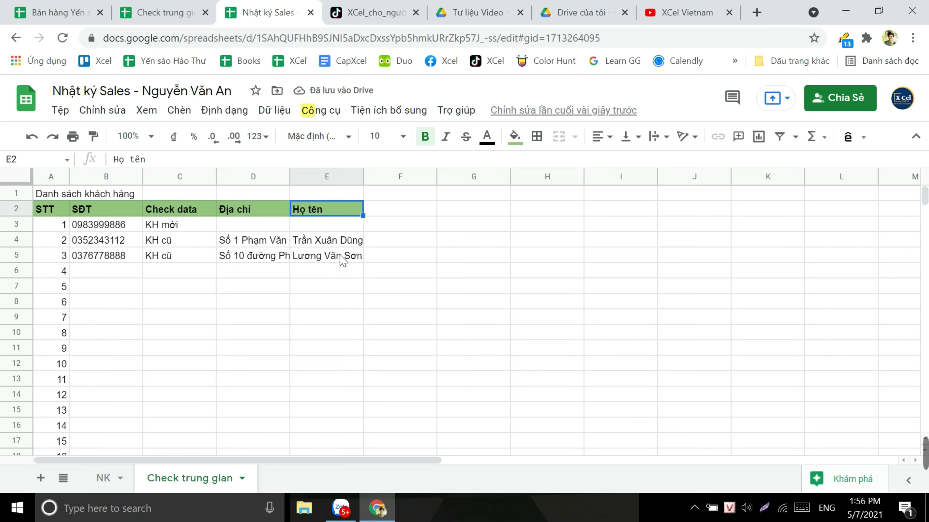
click(105, 478)
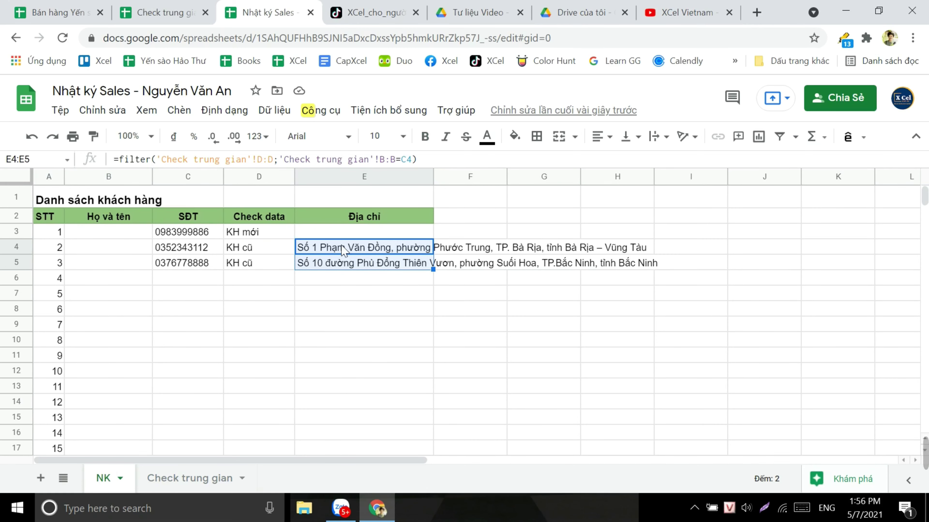
- Enter =filter('Check trung gian'!E:E;'Check trung gian'!B:B=c4) in NK cell B4
click(115, 232)
key(Down)
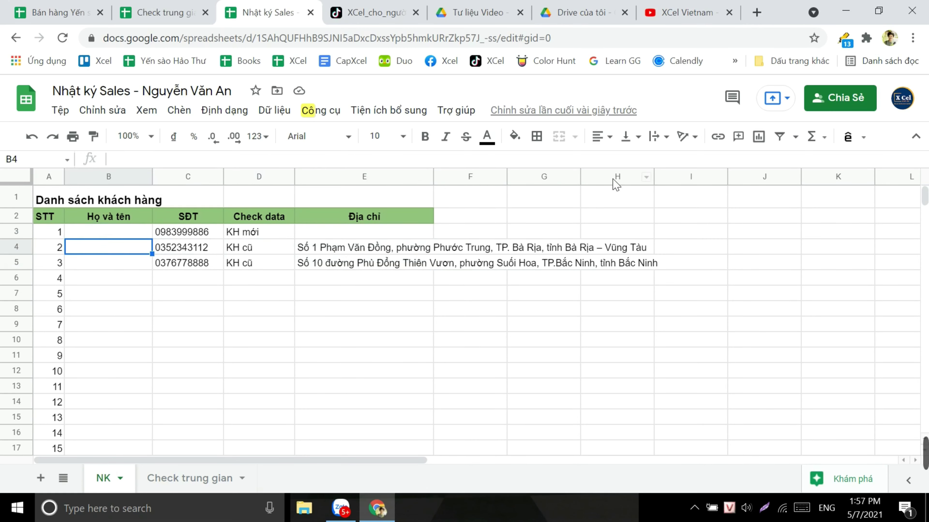
text(=)
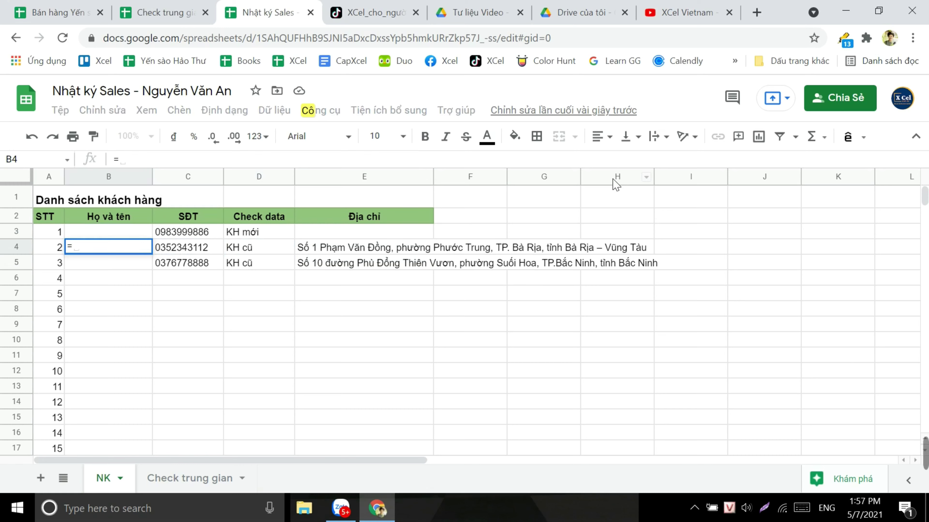
text(filter()
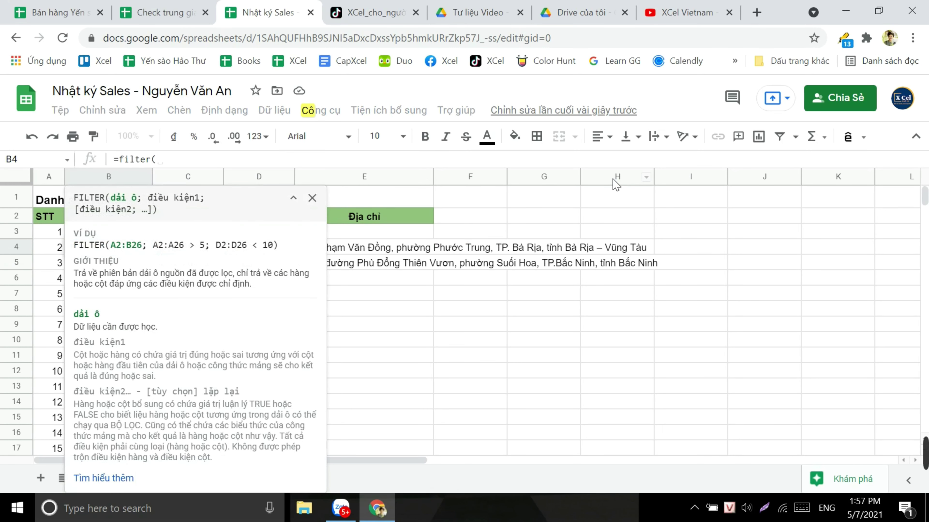
click(314, 198)
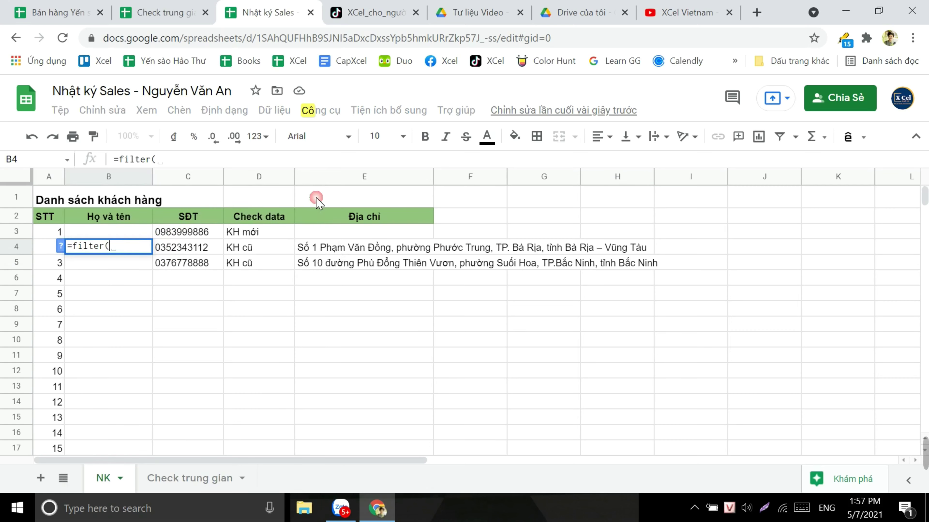
click(185, 479)
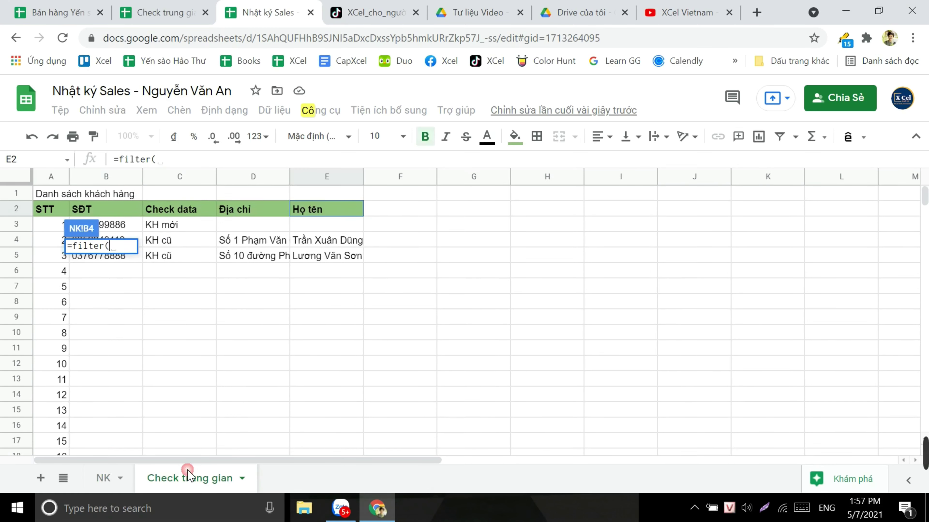
click(333, 179)
text(;)
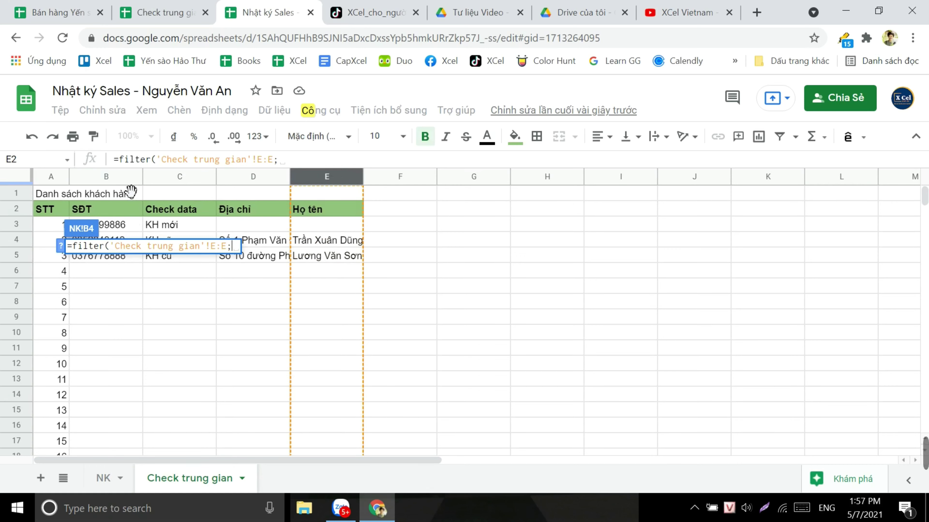
click(122, 178)
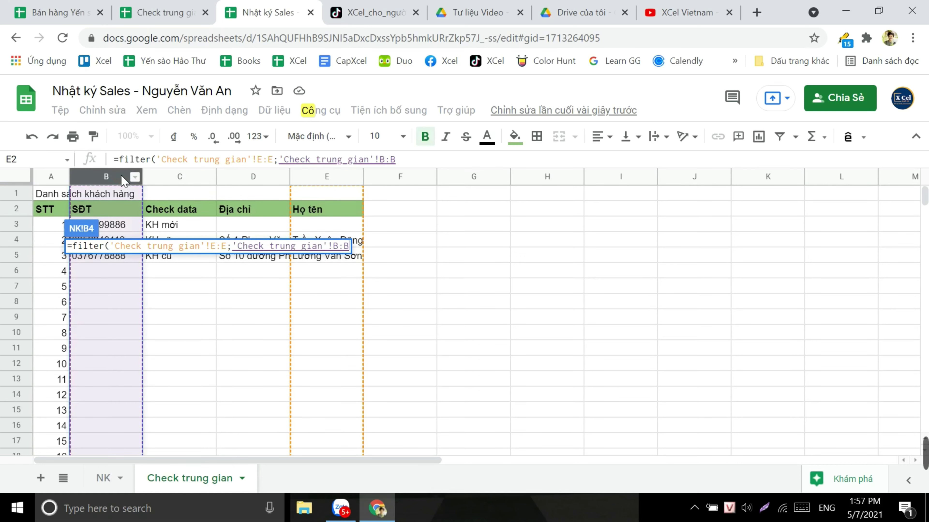
text(=)
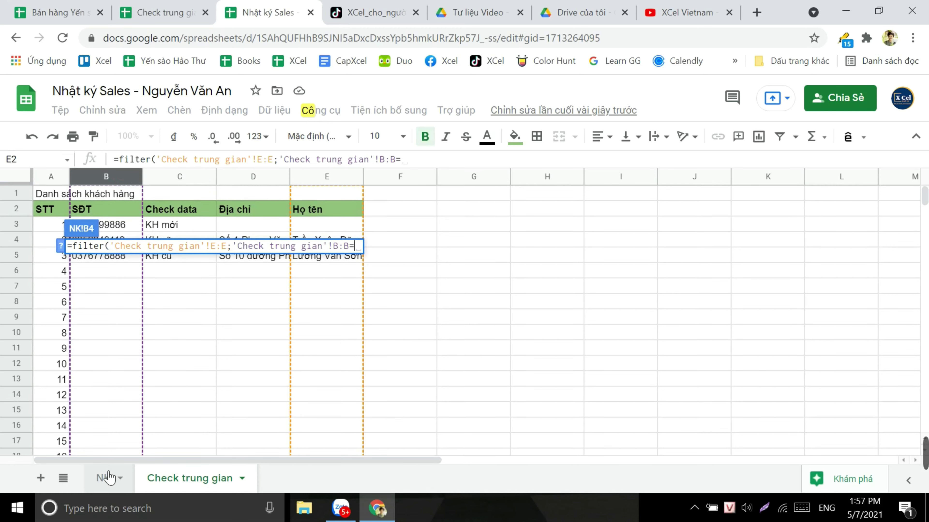
click(106, 481)
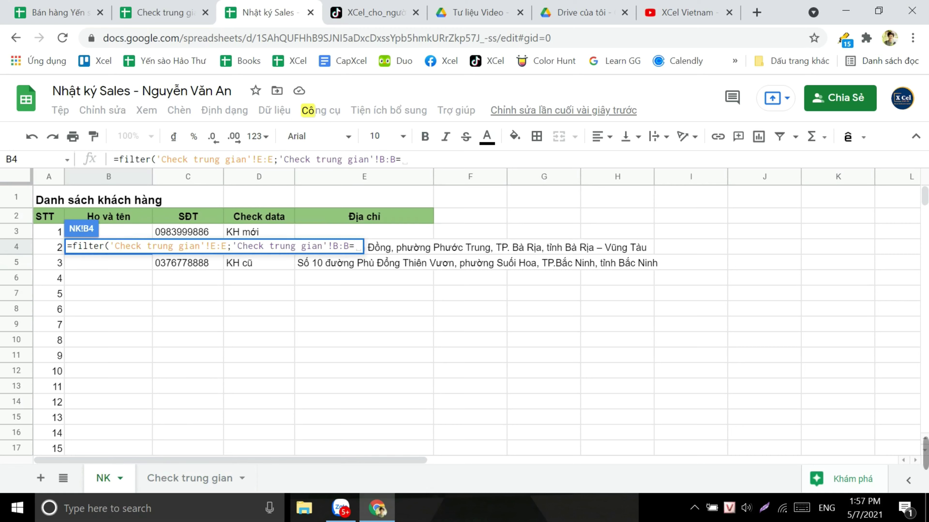
text(c4)
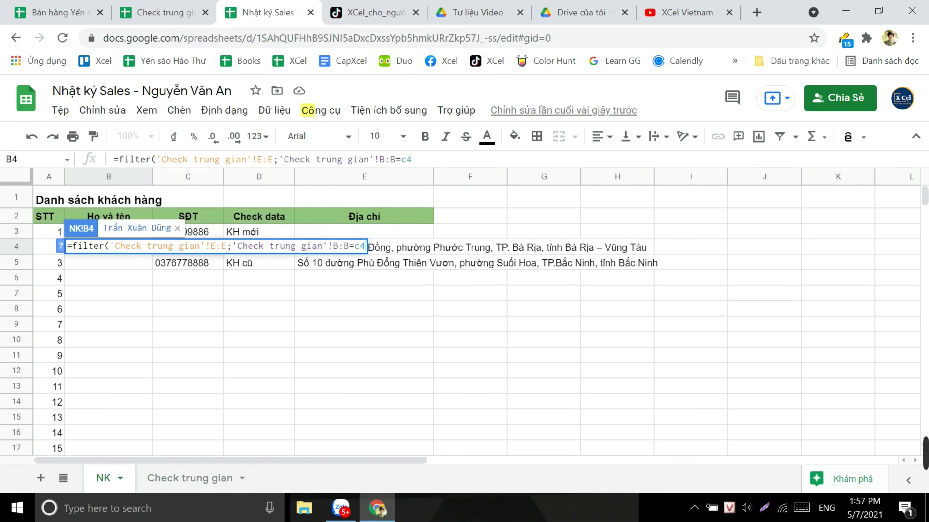
text())
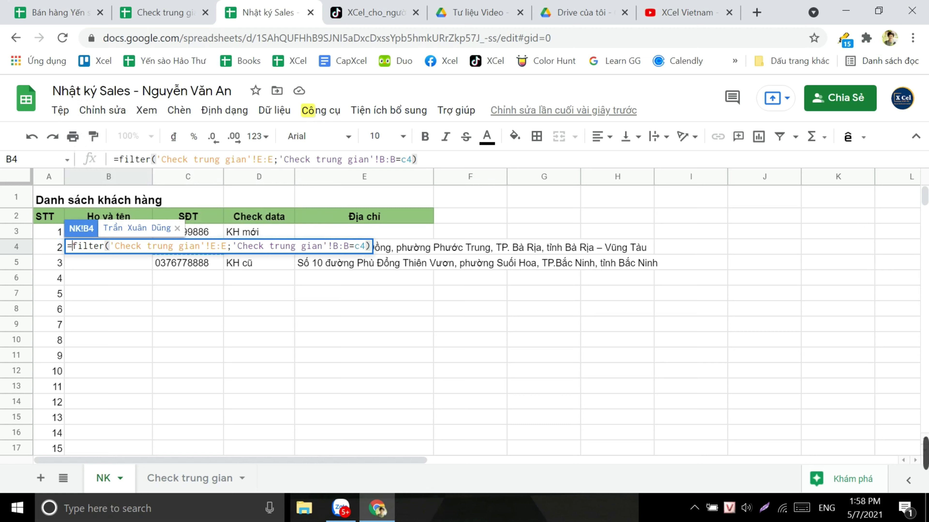
- Wrap the B4 formula as =if(D4="KH cũ";filter(...);"") so only returning customers get names
key(Home)
key(Right)
text(if(D)
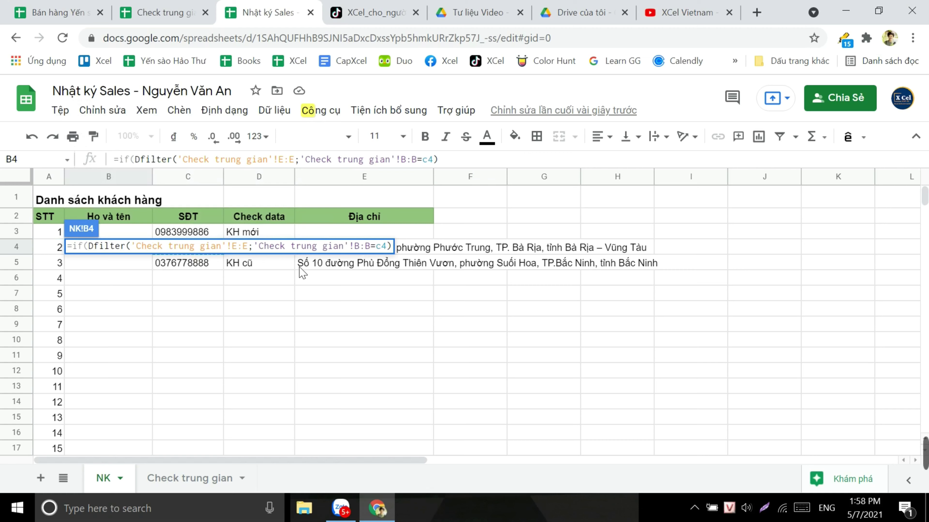
text(4=)
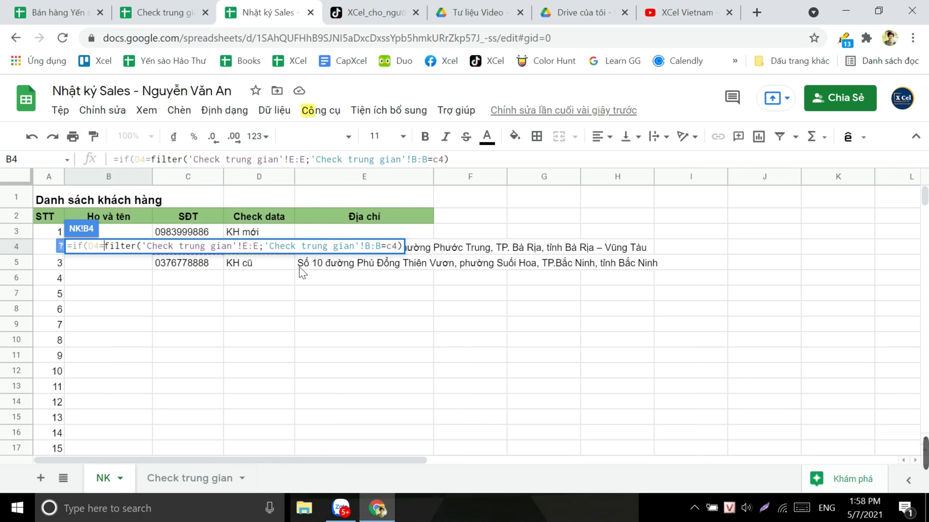
text("KH )
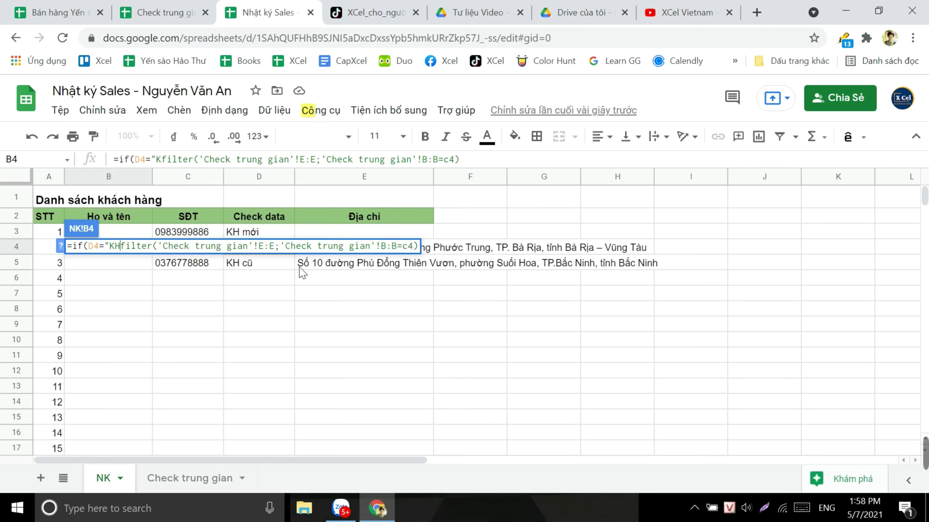
text(cũ";)
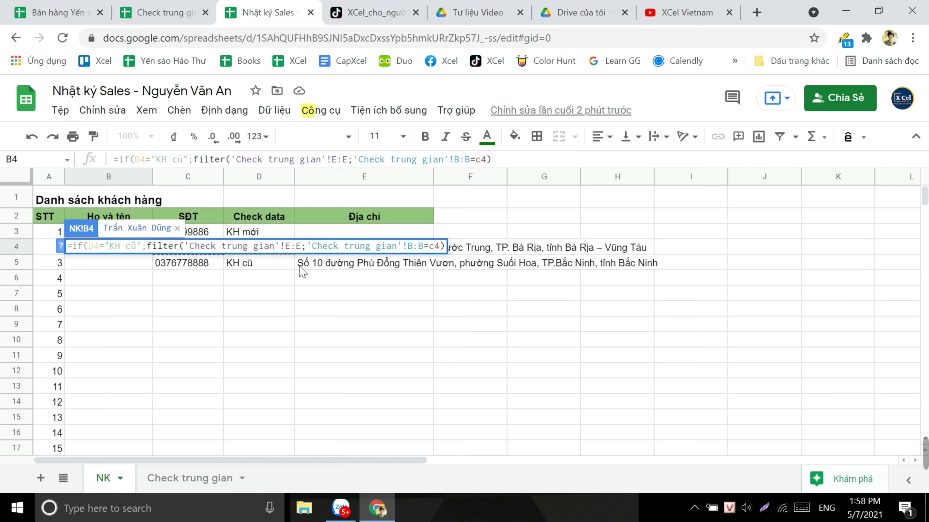
key(End)
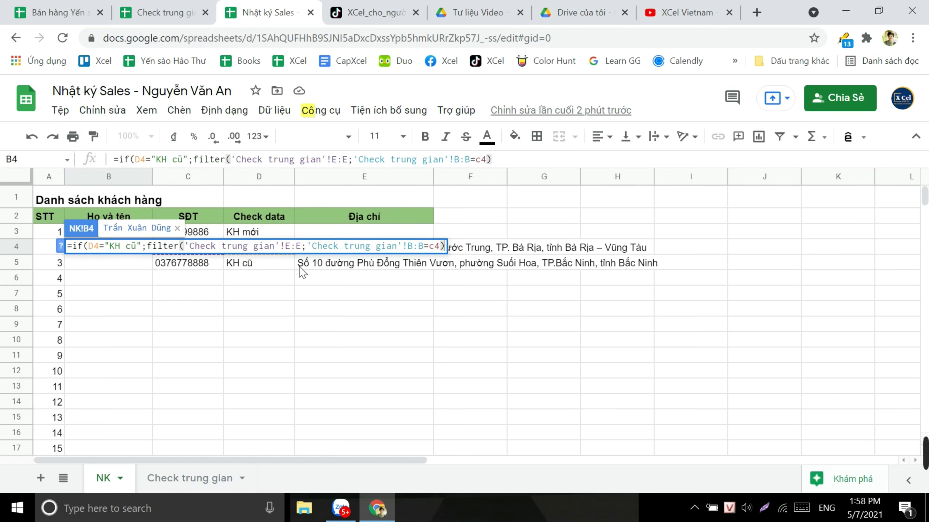
text(;""))
key(Return)
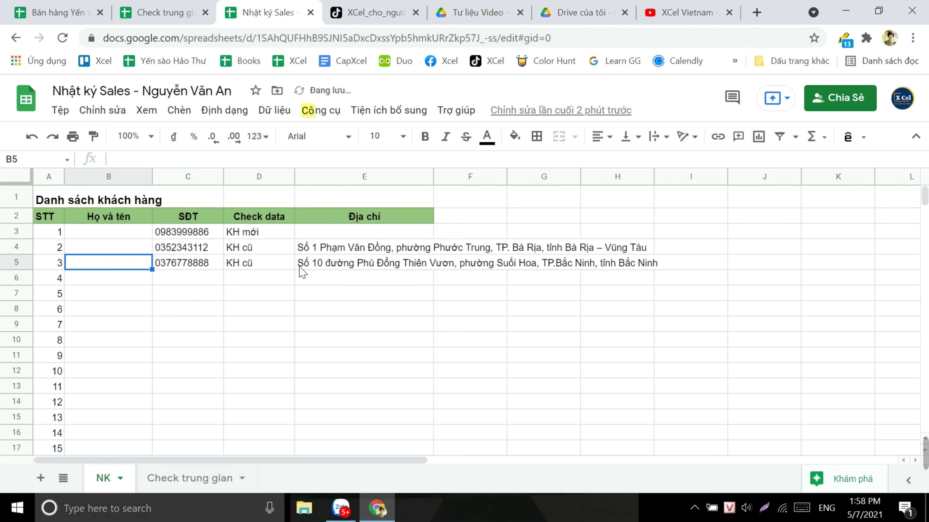
- Copy the B4 name formula into B5
key(Up)
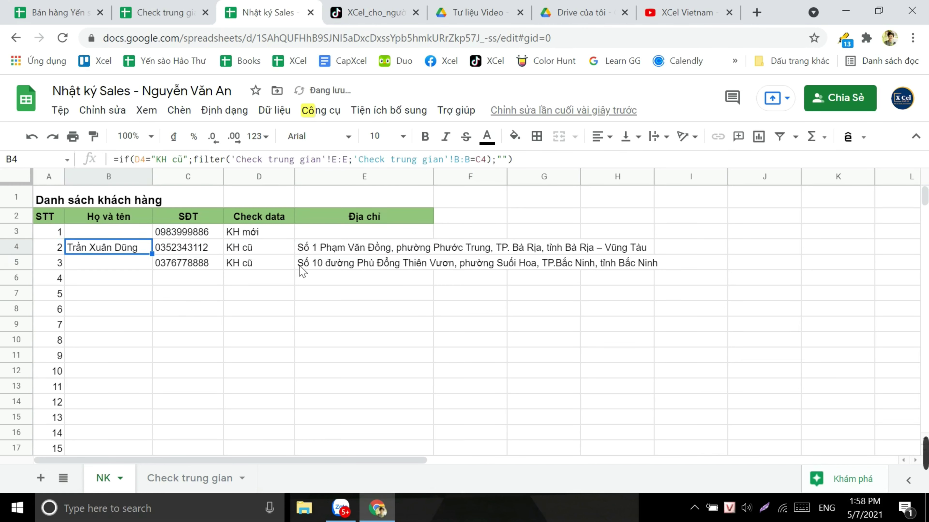
key(ctrl+c)
key(Down)
key(ctrl+v)
key(Down)
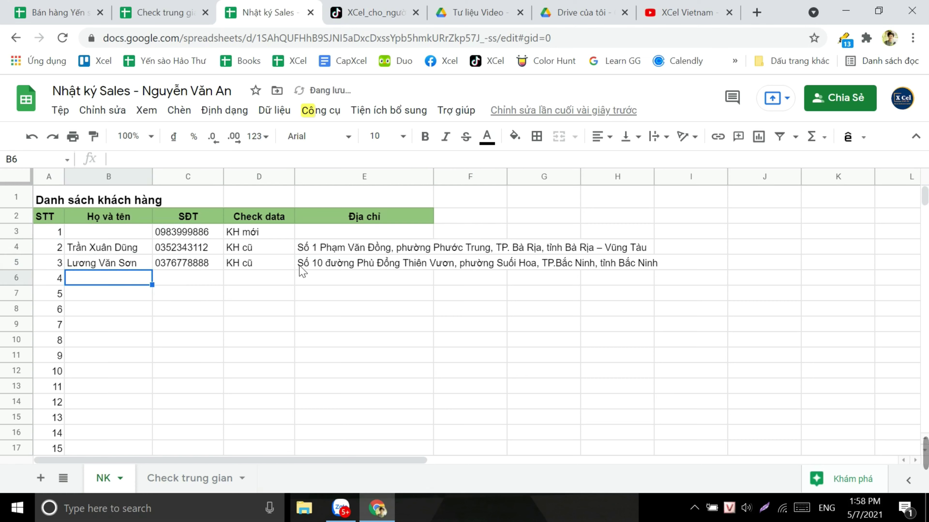
key(Up)
key(Up)
key(Up)
- Move through rows 4–6 to check the filled names and the empty row 6
key(Down)
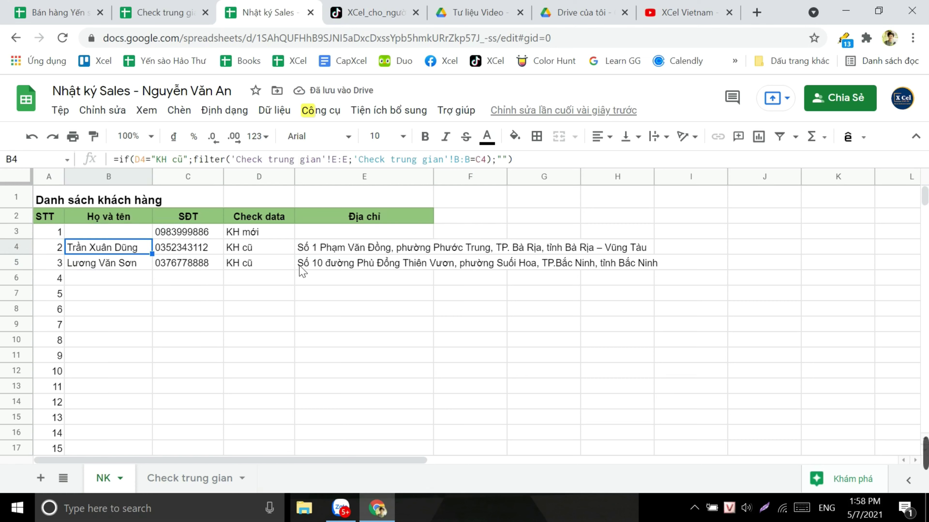
key(Down)
key(Right)
key(Down)
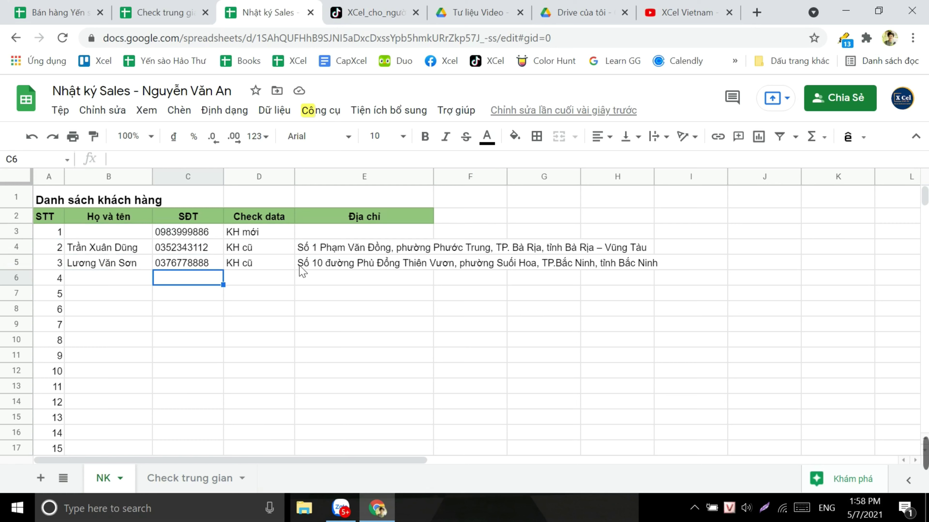
key(Right)
key(Right)
key(Up)
key(Left)
key(Left)
key(Left)
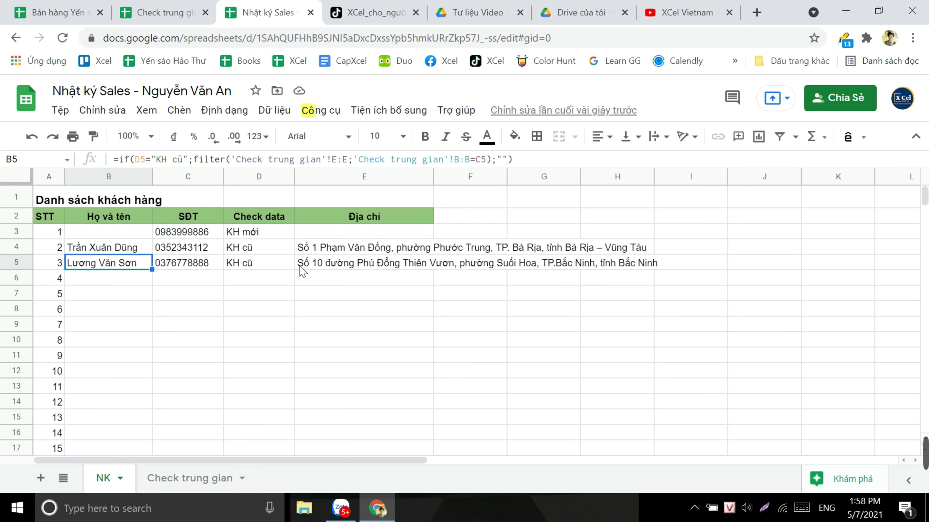
key(Right)
key(Right)
key(Right)
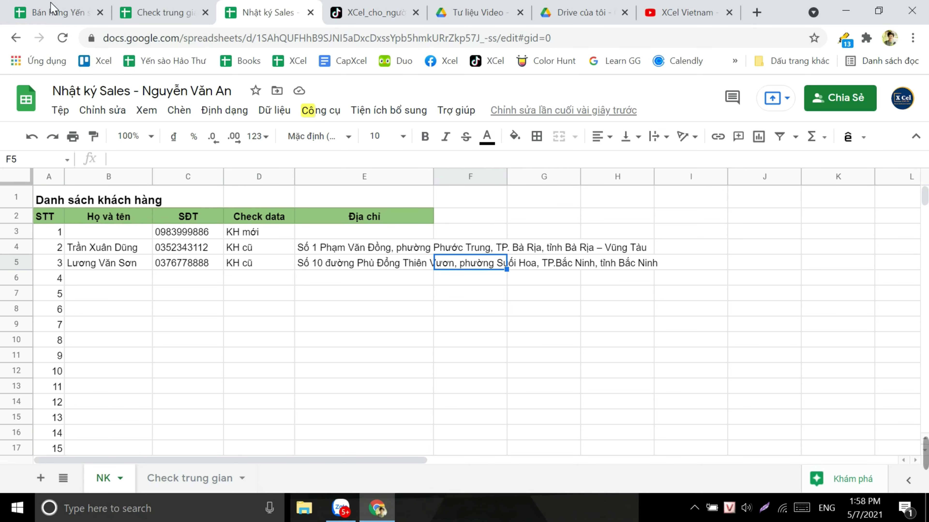
- Copy a customer's phone number from the Bảo mật 2 lớp data KH sheet and select NK cell C6
click(55, 11)
click(163, 480)
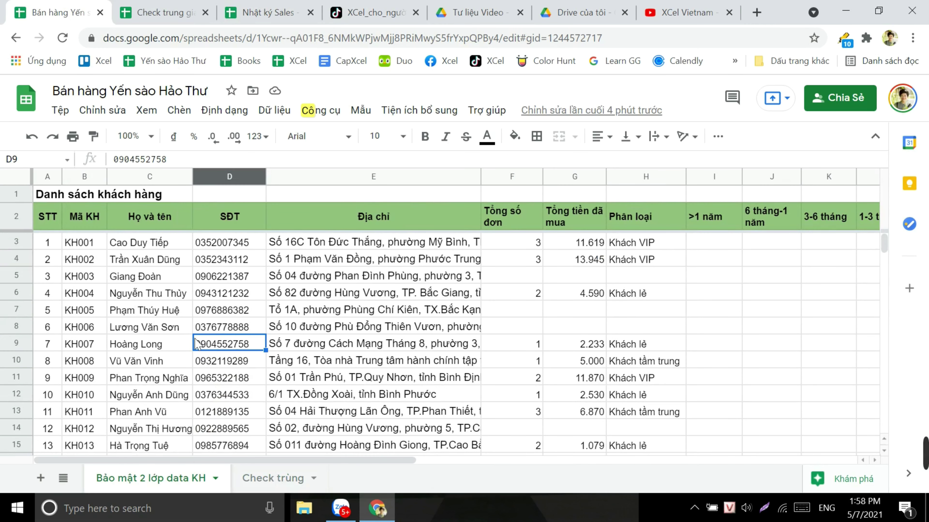
click(245, 382)
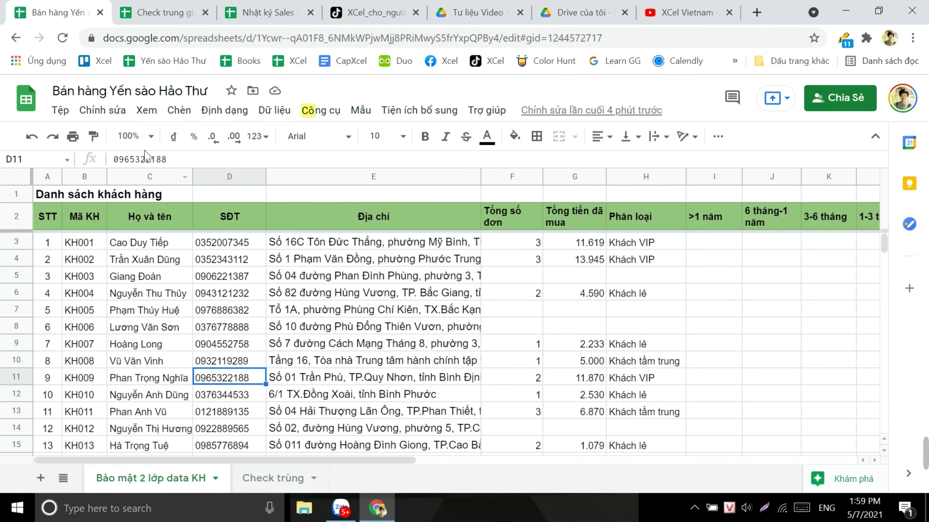
drag(167, 159, 100, 172)
key(Return)
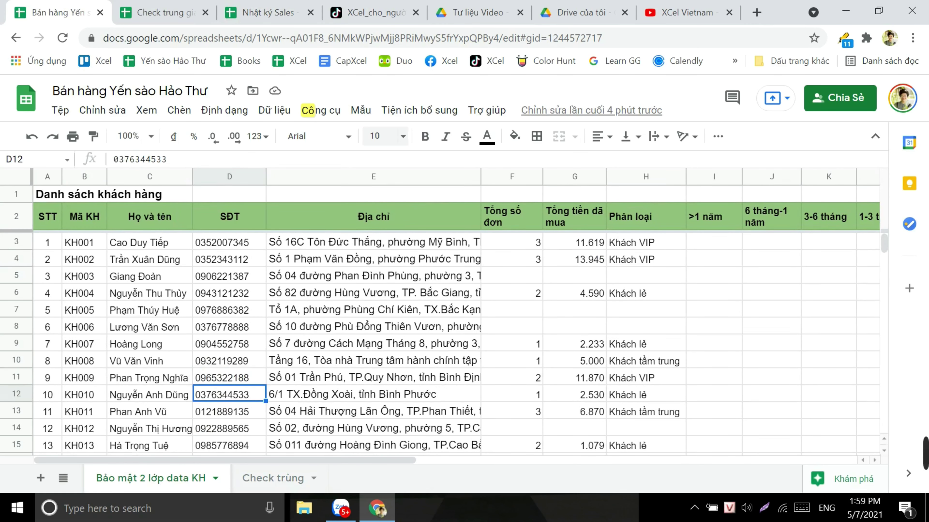
click(263, 11)
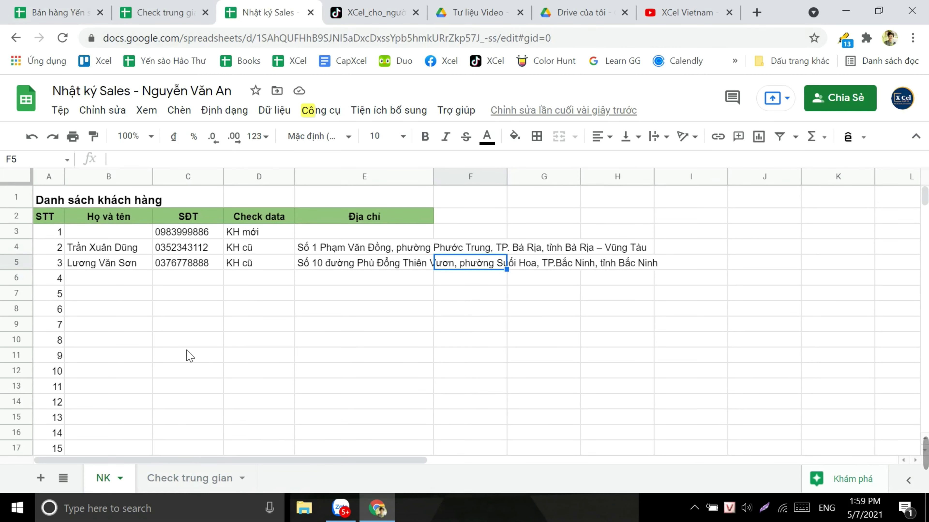
click(198, 280)
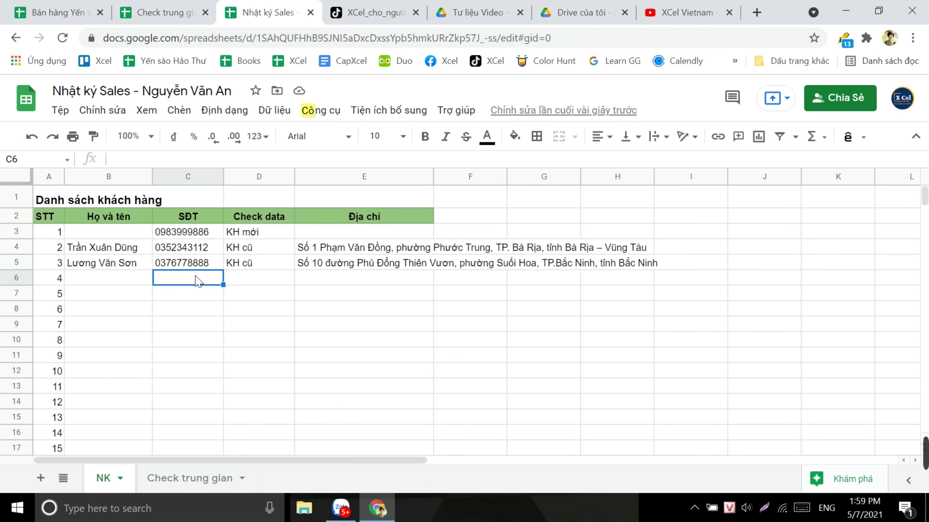
- Enter the customer's phone number in C6 and fill the D5:E5 status and address formulas down to row 6
key(Return)
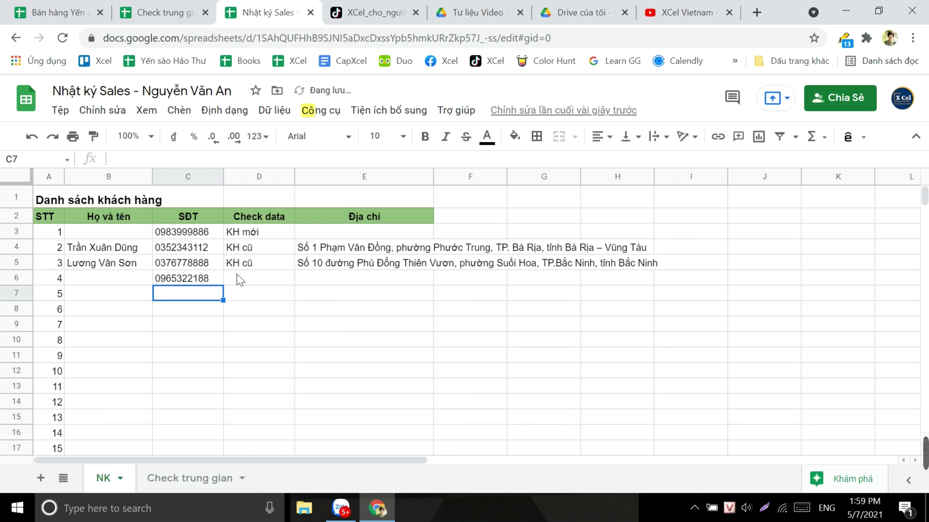
drag(253, 265, 360, 272)
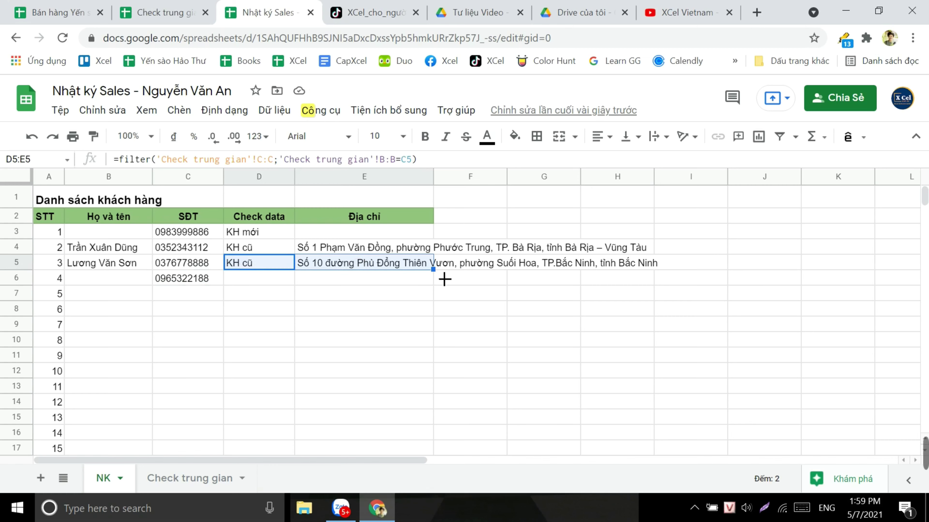
drag(444, 279, 446, 293)
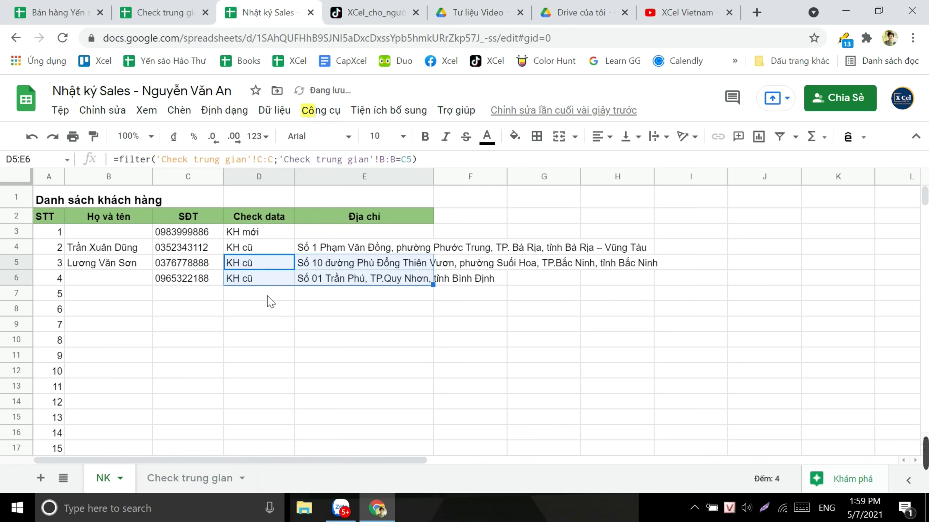
click(262, 284)
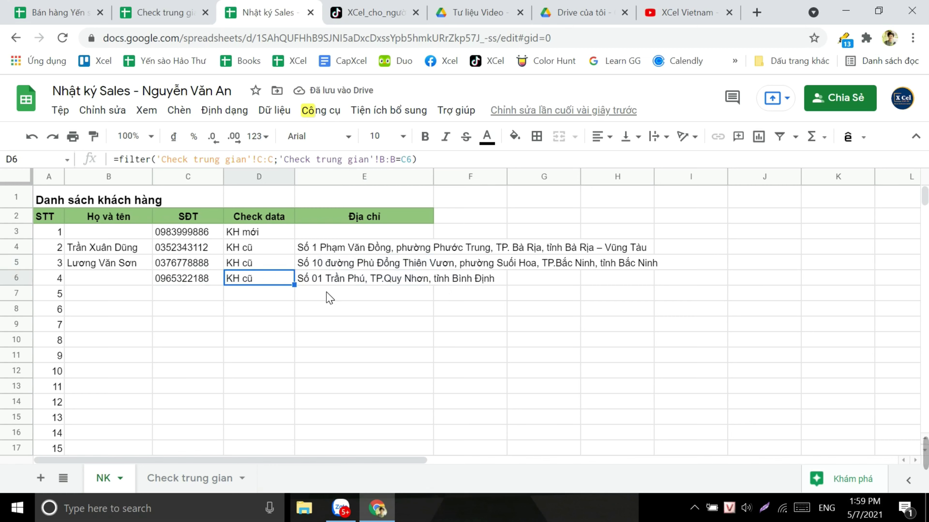
click(357, 282)
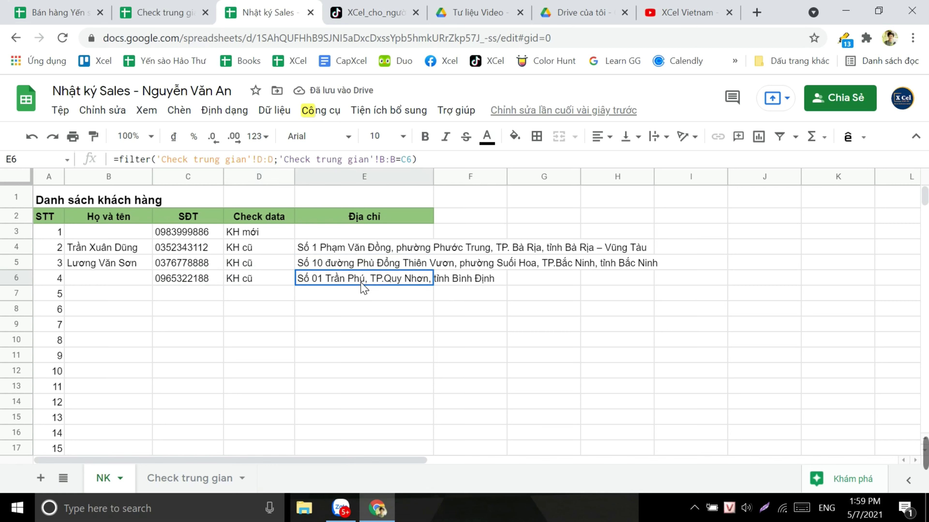
- Fill the B5 name formula down to B6
click(109, 266)
mouse_move(152, 270)
mouse_down()
mouse_move(169, 284)
mouse_move(160, 279)
mouse_up()
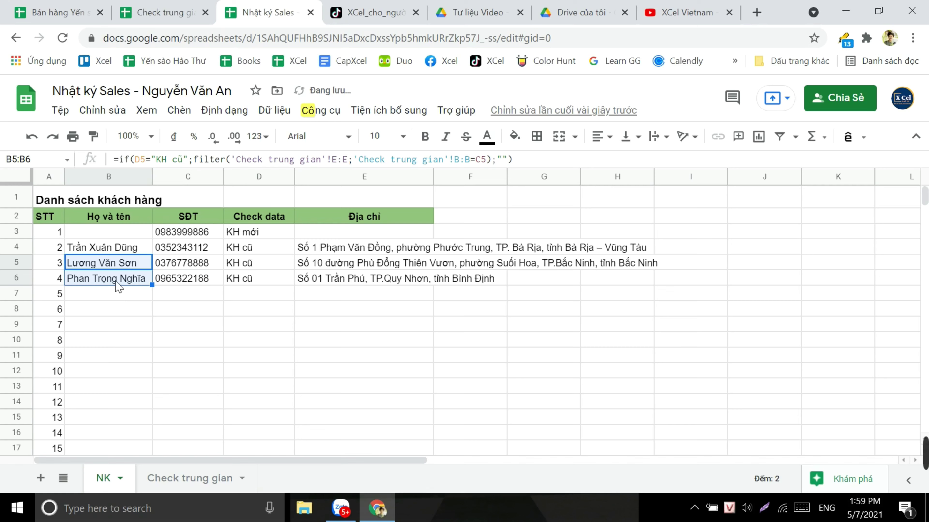
click(115, 279)
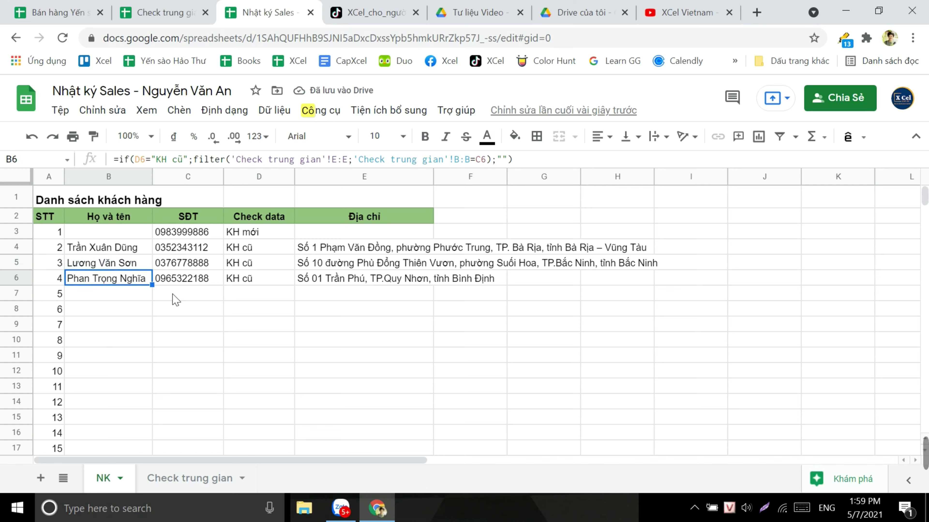
click(183, 295)
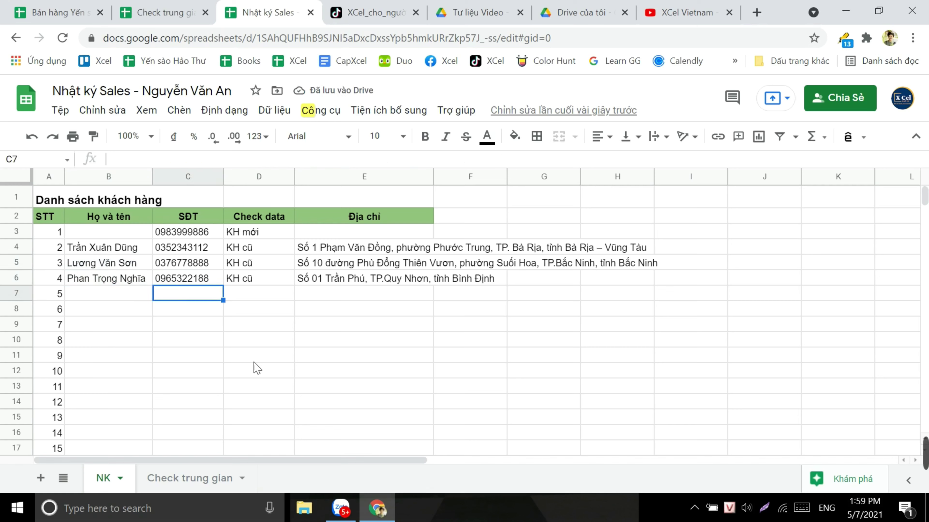
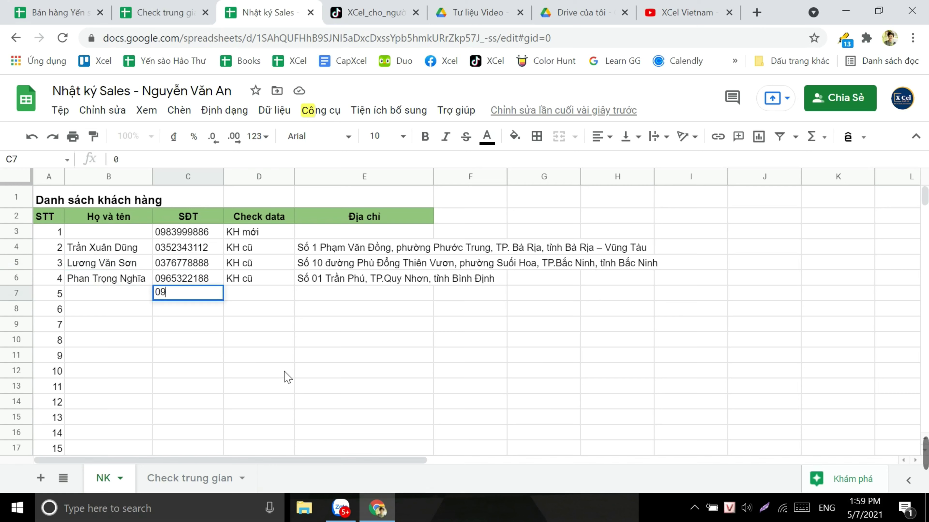
- Enter the new customer's phone number in C7, prefixed with ' to keep the leading zero
key(Return)
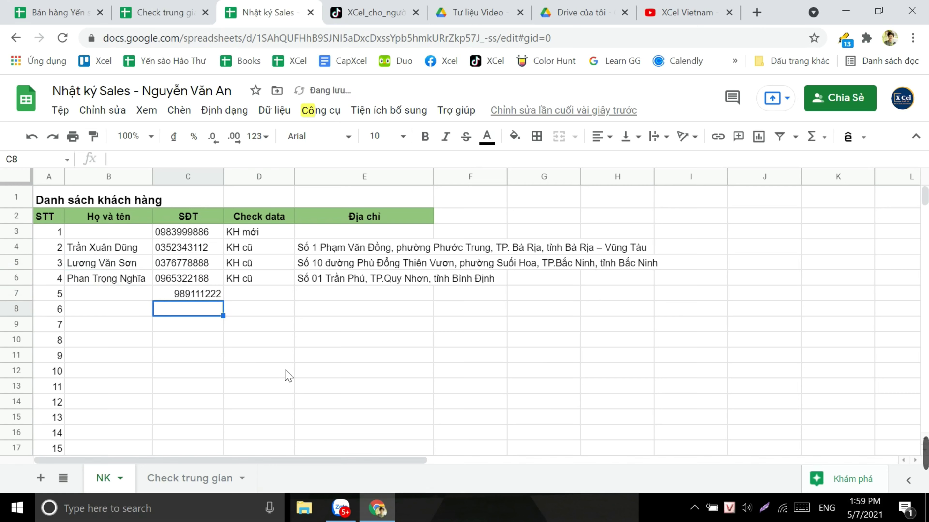
click(197, 295)
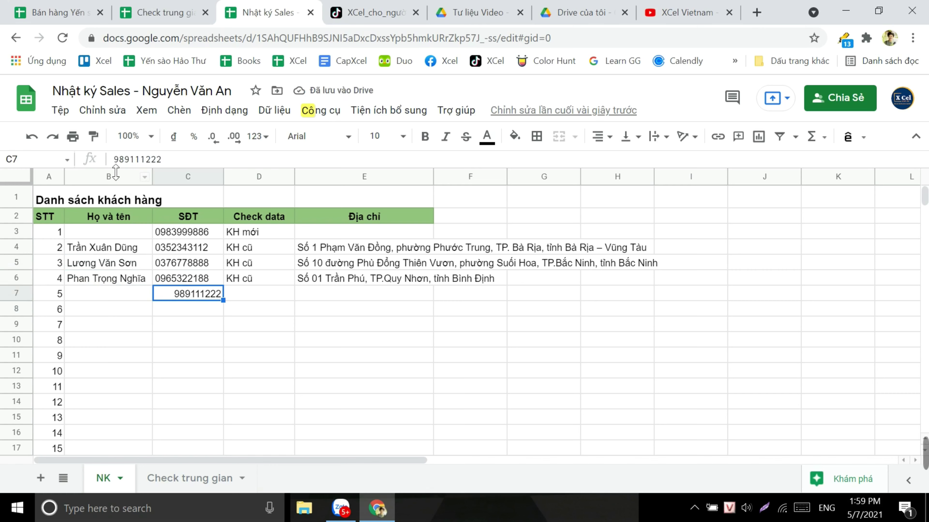
click(115, 160)
text(')
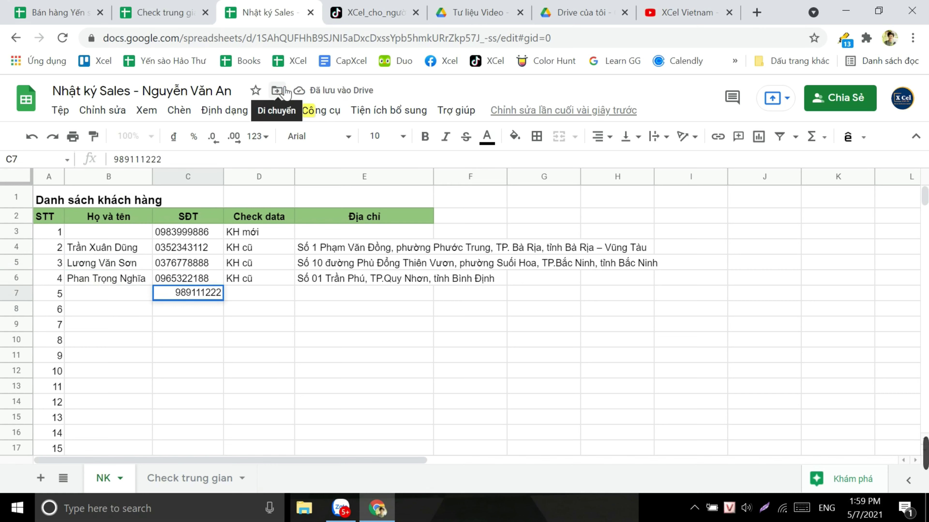
text(0)
key(Return)
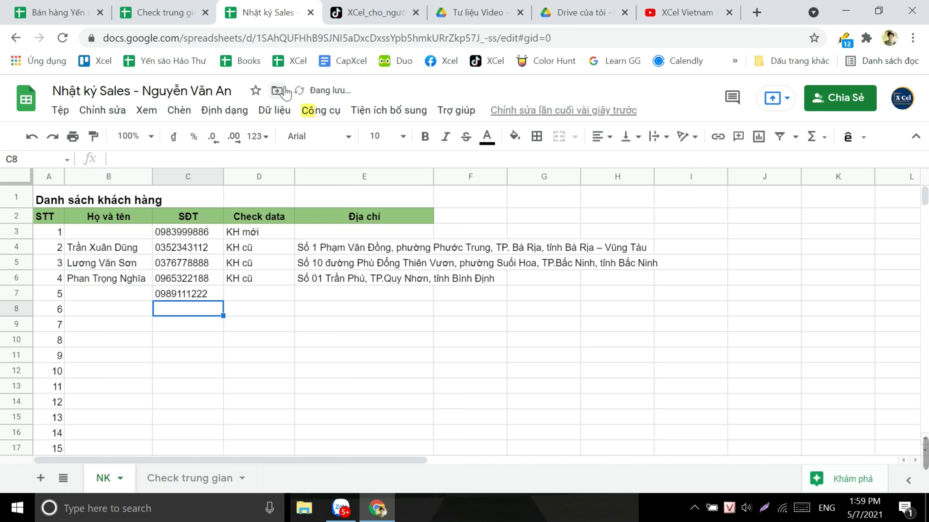
- Fill the D6:E6 status and address formulas down to row 7, giving KH mới status
key(Up)
key(Up)
key(Right)
key(shift+Right)
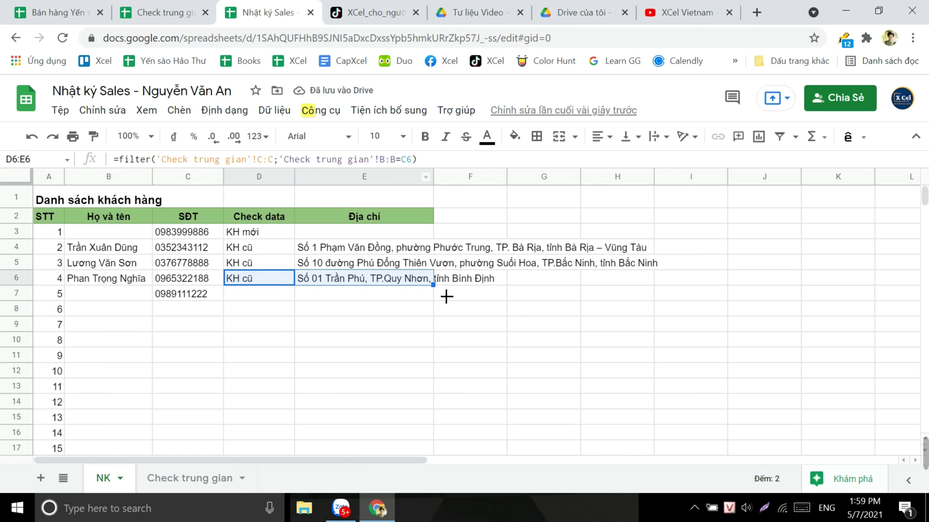
drag(432, 285, 436, 299)
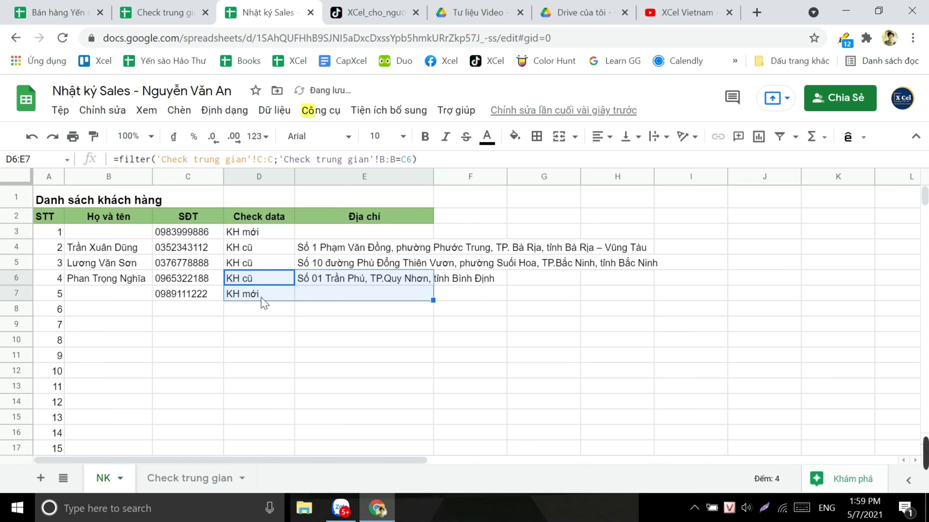
click(264, 303)
click(349, 303)
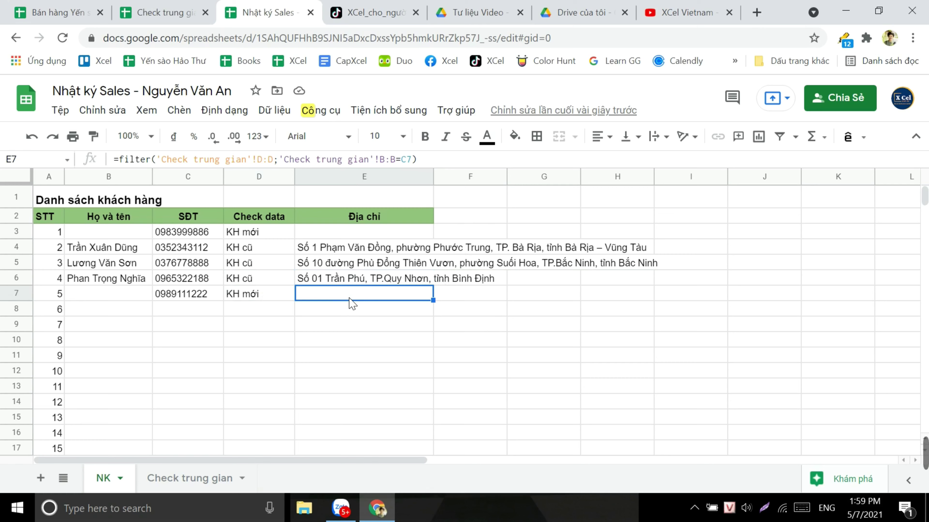
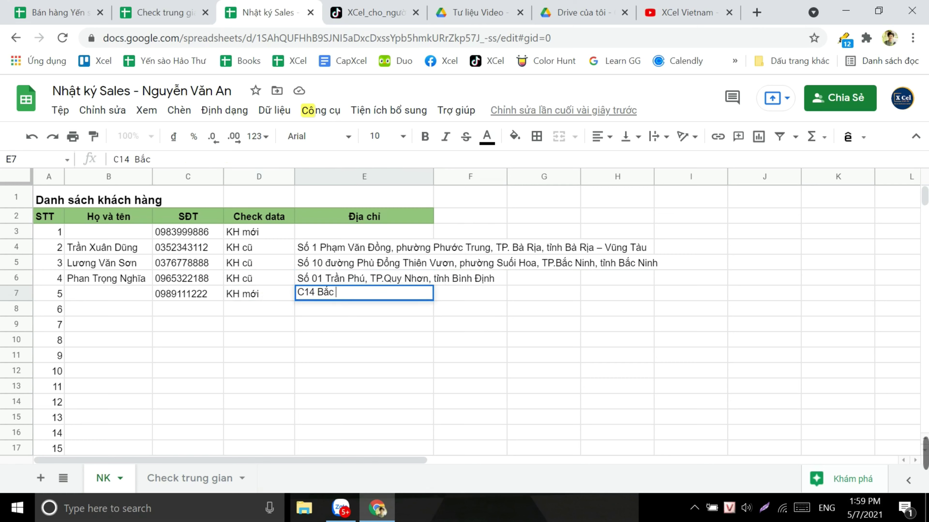
- Type the new customer's address in E7 and their full name in B7
key(Return)
key(Up)
key(Left)
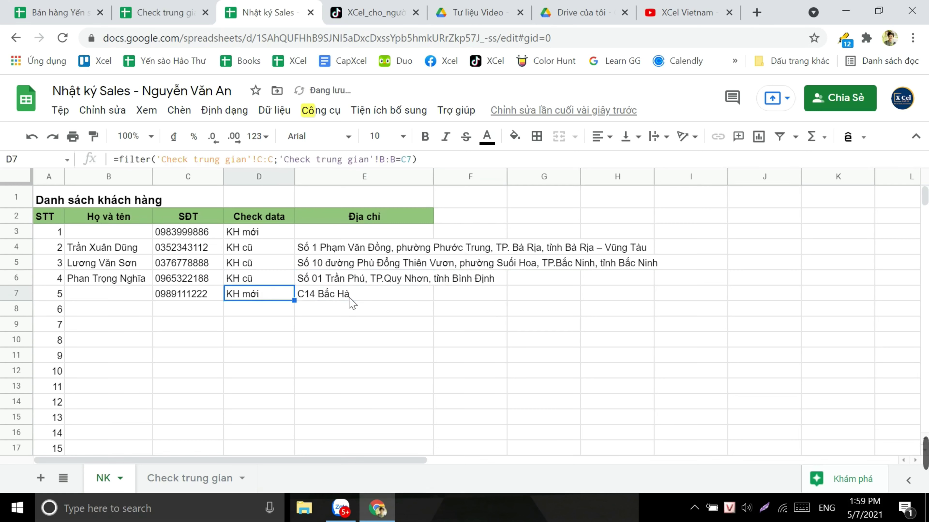
key(Left)
key(Left)
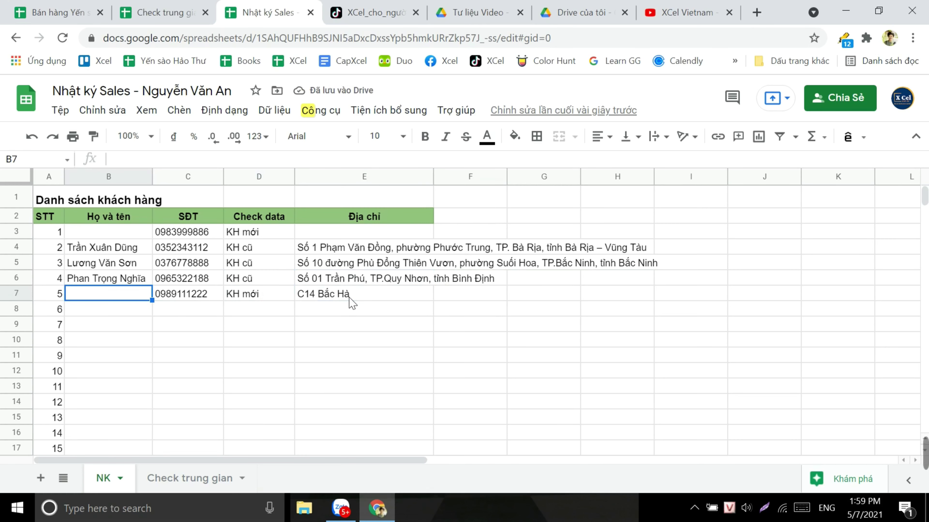
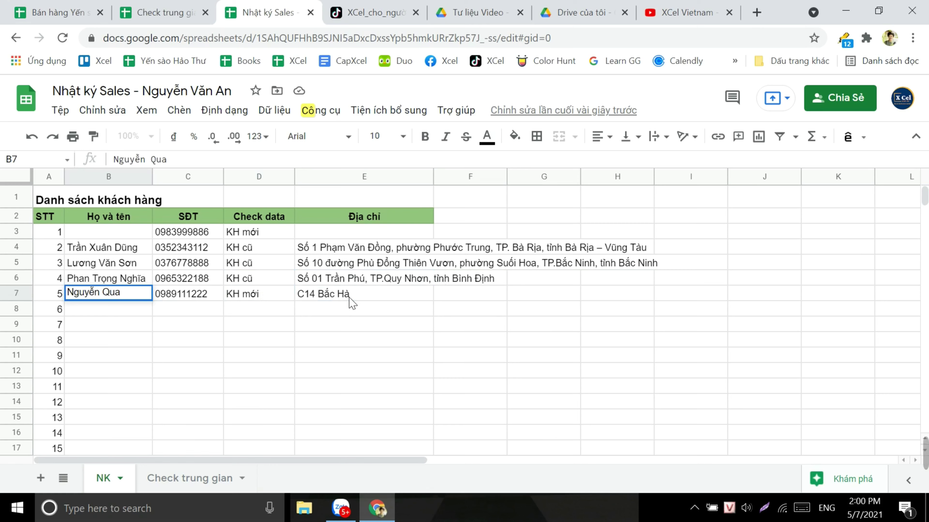
key(Return)
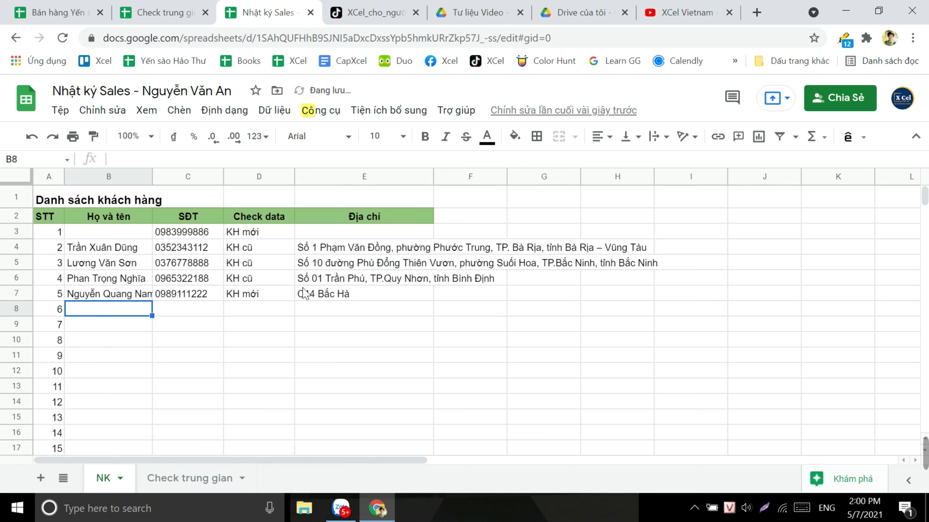
- Widen column B (Họ và tên) so full names fit, then go to Check trung gian
drag(148, 176, 161, 178)
click(150, 218)
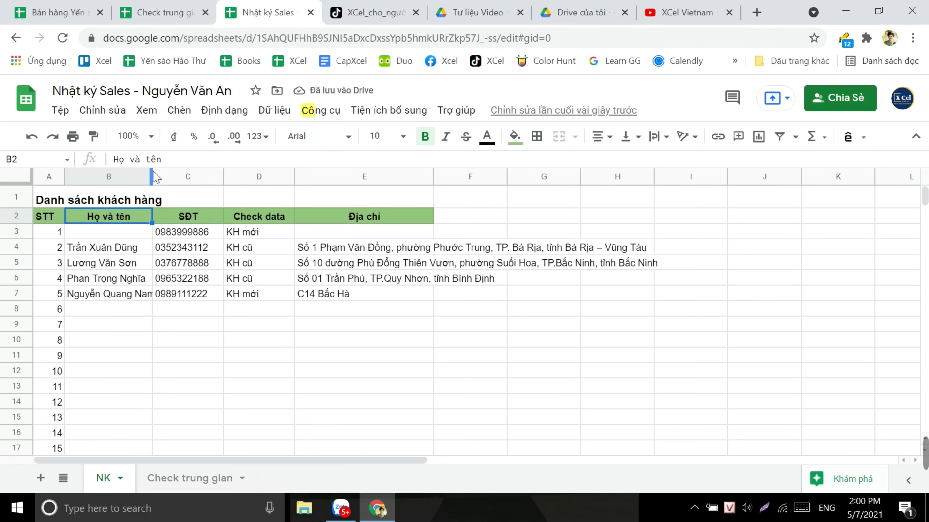
drag(152, 177, 170, 177)
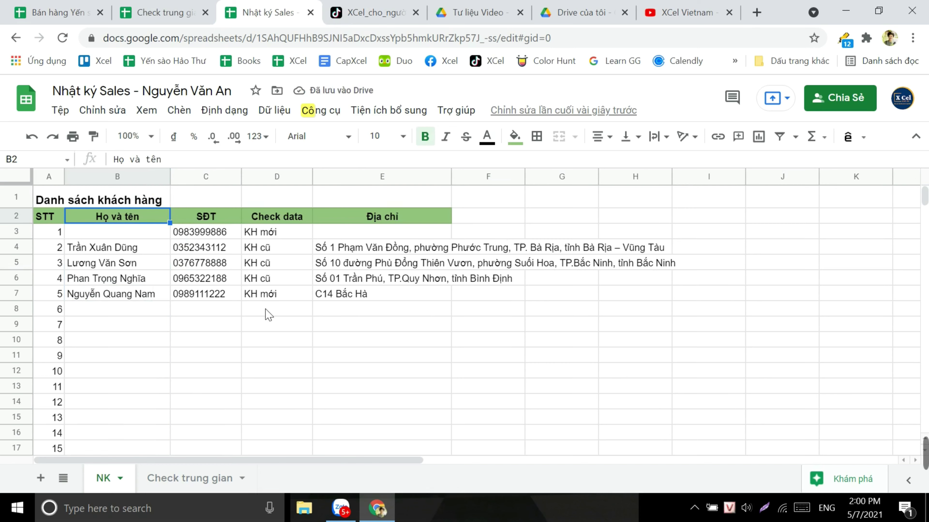
click(401, 364)
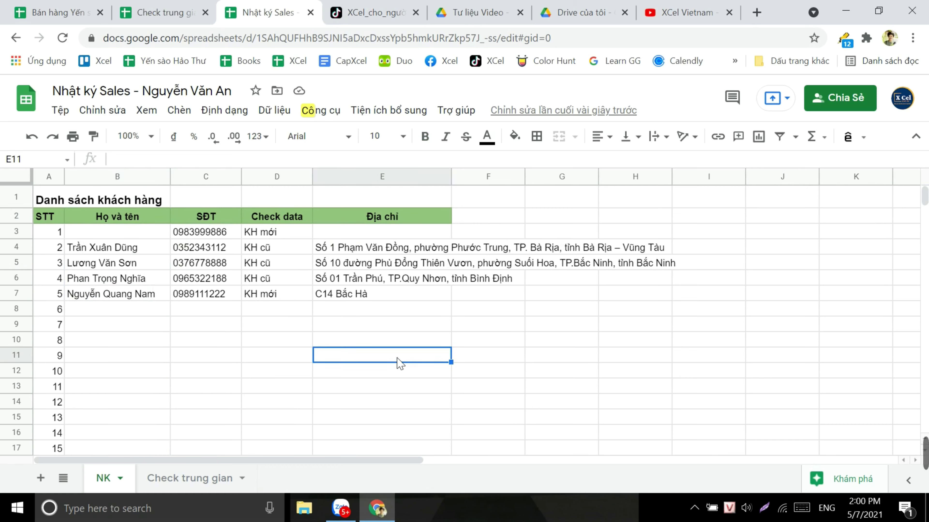
click(187, 482)
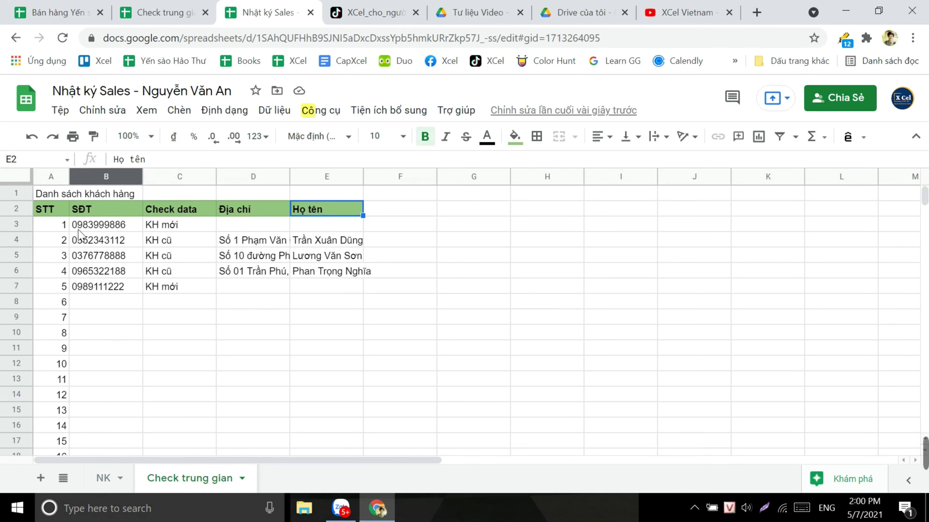
click(47, 198)
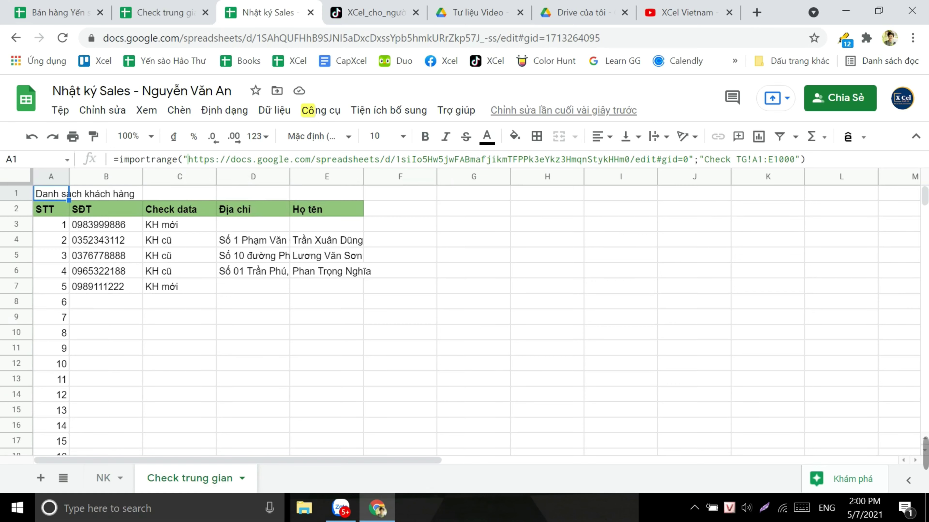
drag(187, 159, 691, 179)
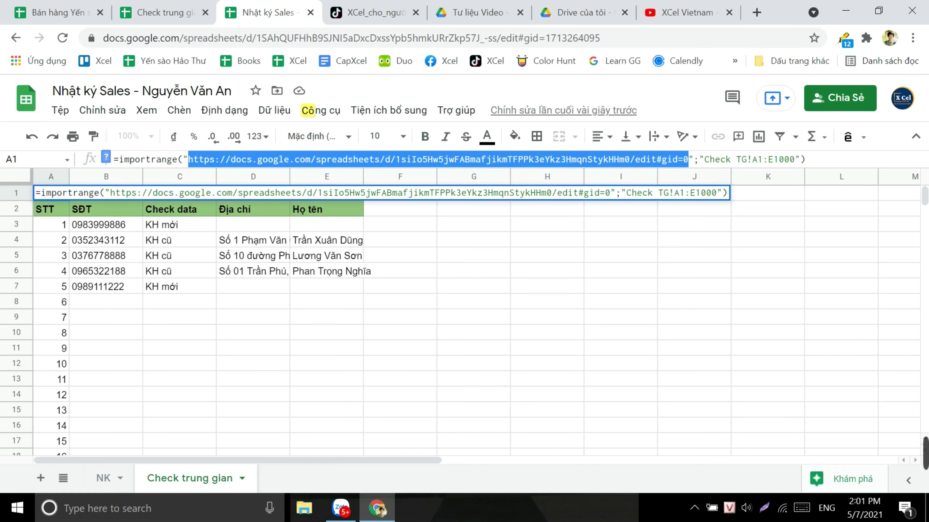
key(Return)
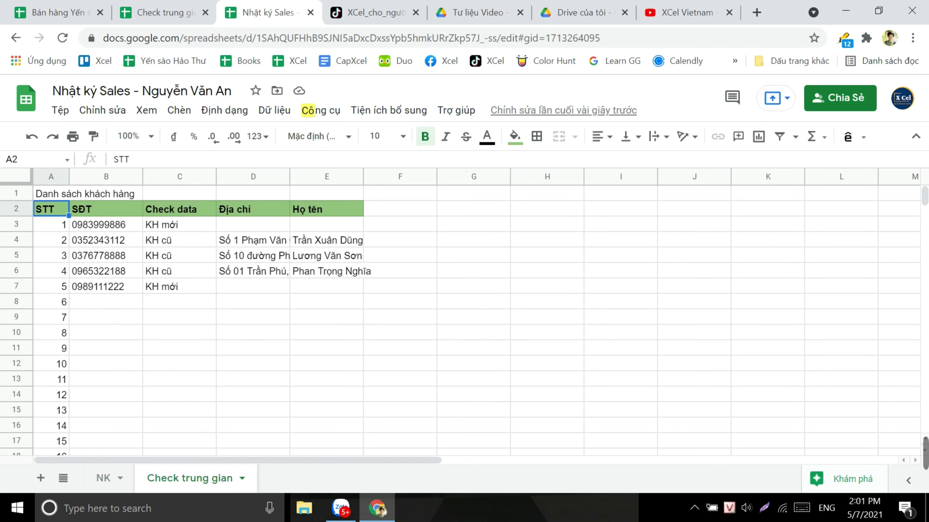
click(164, 16)
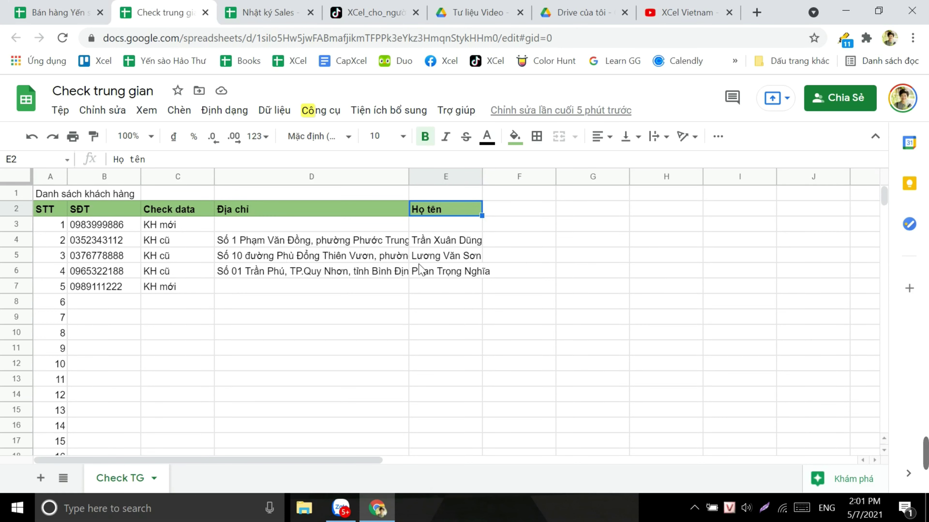
click(33, 8)
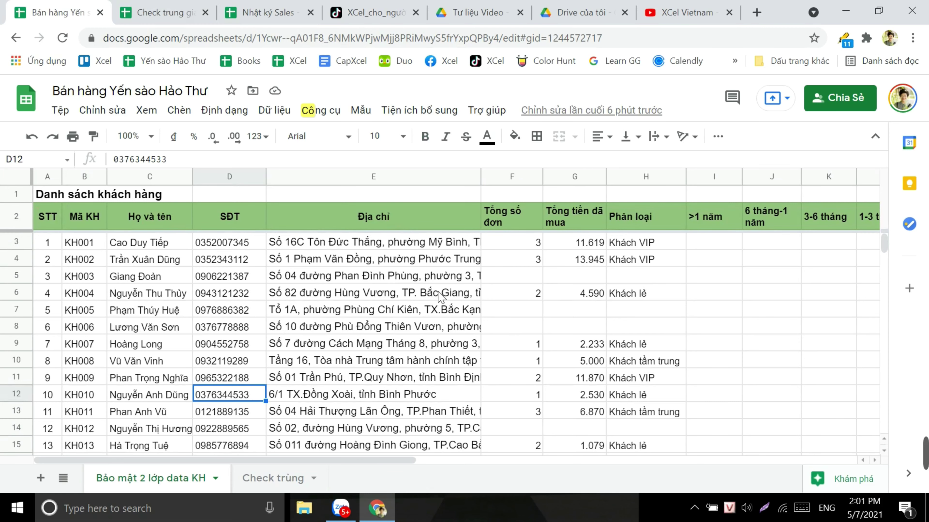
click(251, 13)
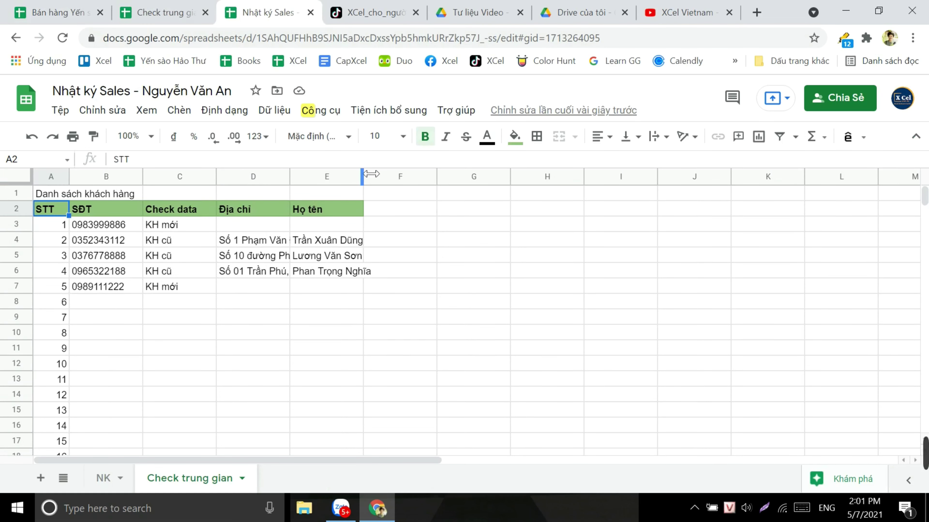
- Drag column E (Họ tên) wider and column A (STT) narrower
drag(371, 174, 388, 174)
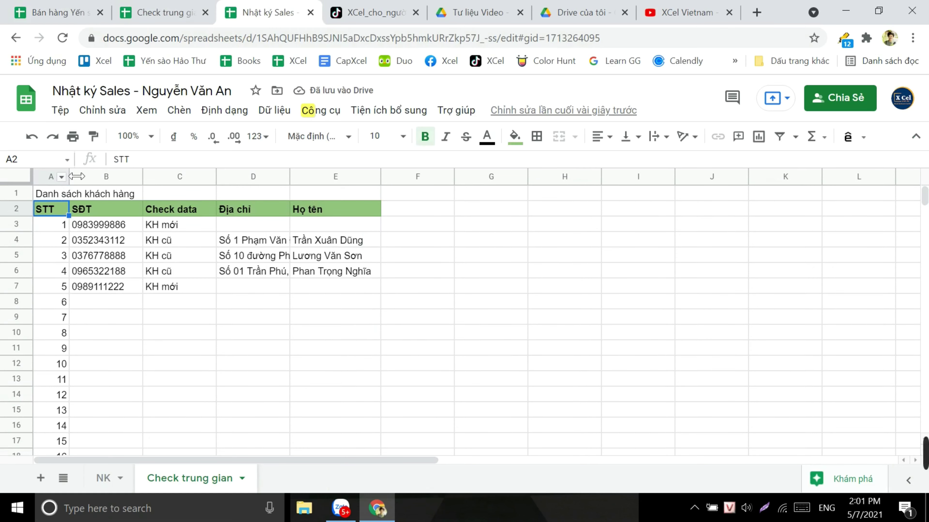
drag(69, 176, 59, 176)
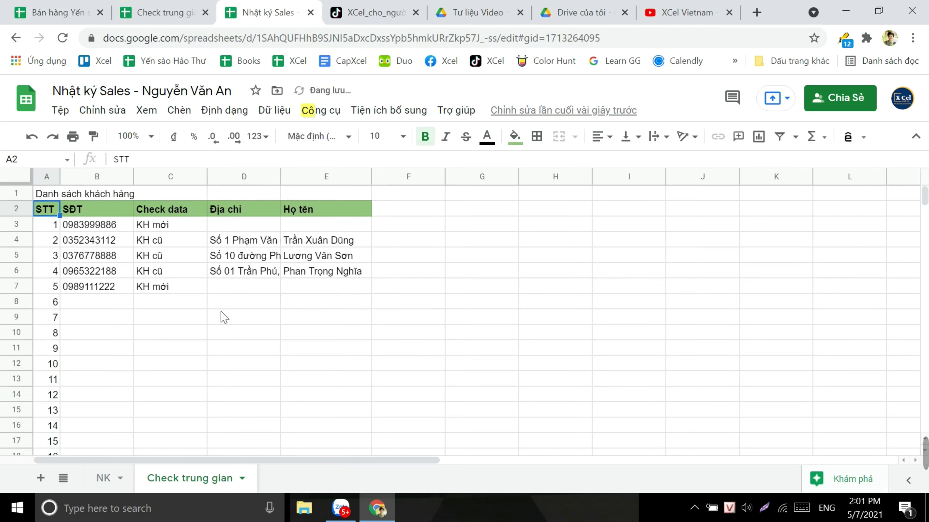